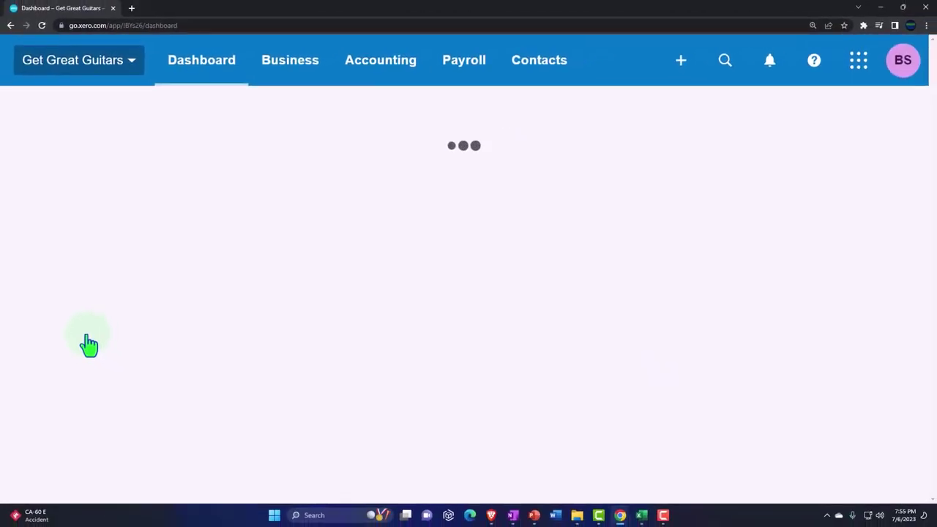
# Duplicate the dashboard tab and open the Balance Sheet Comp report in it.
pyautogui.rightClick(90, 10)
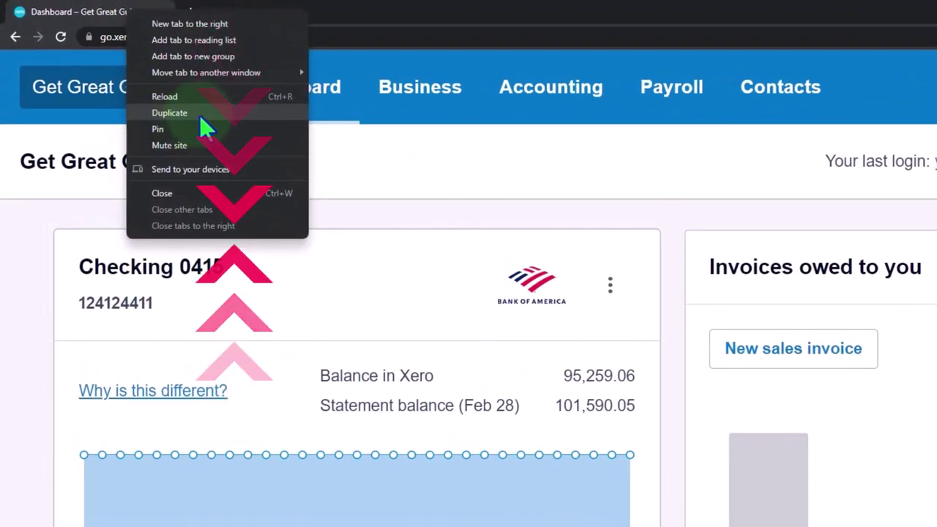
pyautogui.click(200, 115)
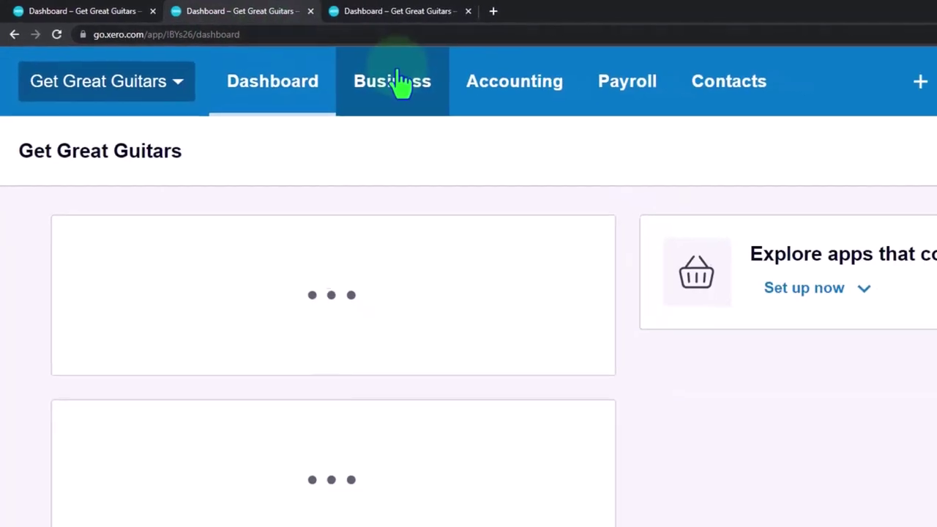
pyautogui.click(551, 103)
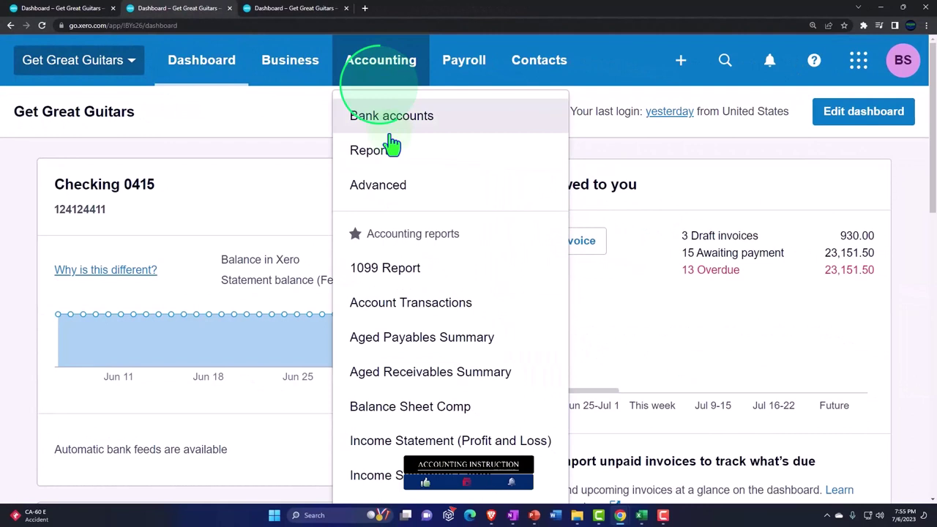
pyautogui.click(469, 424)
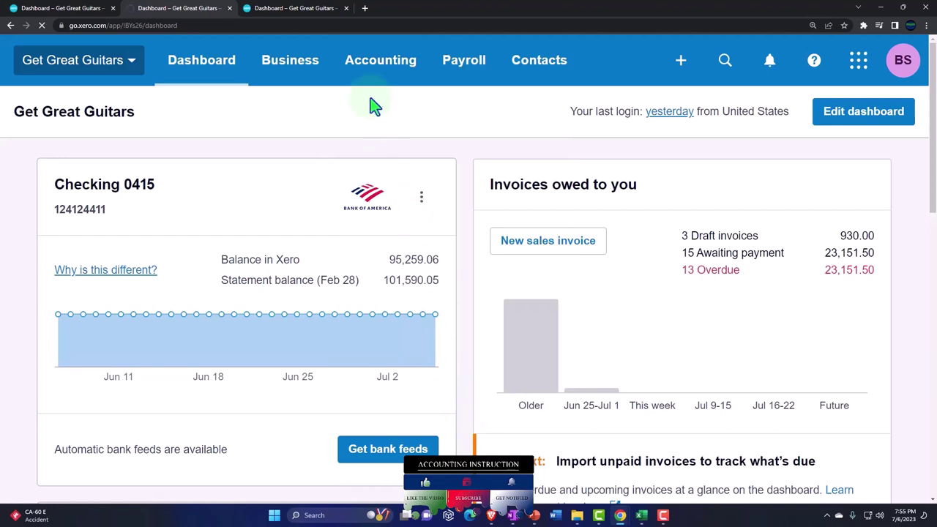
# In the third Get Great Guitars tab, open the Income Statement Comp report.
pyautogui.click(302, 10)
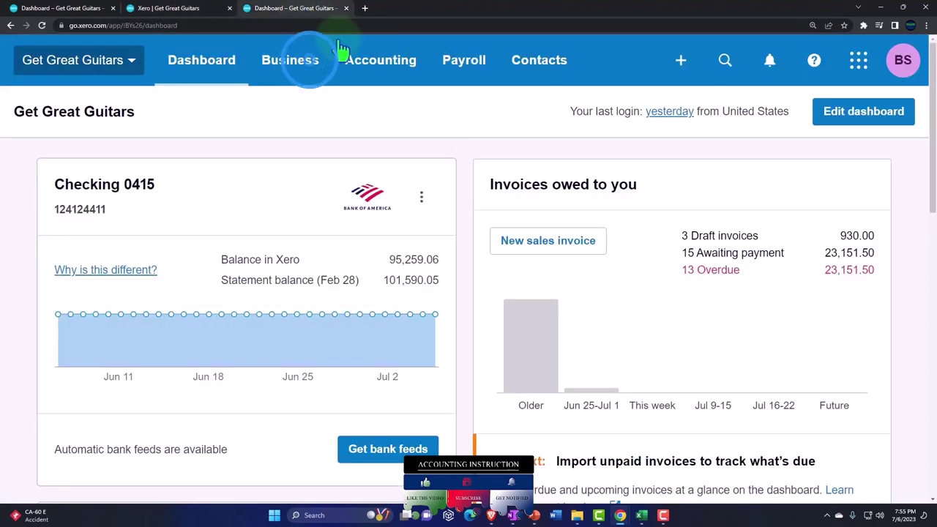
pyautogui.click(359, 65)
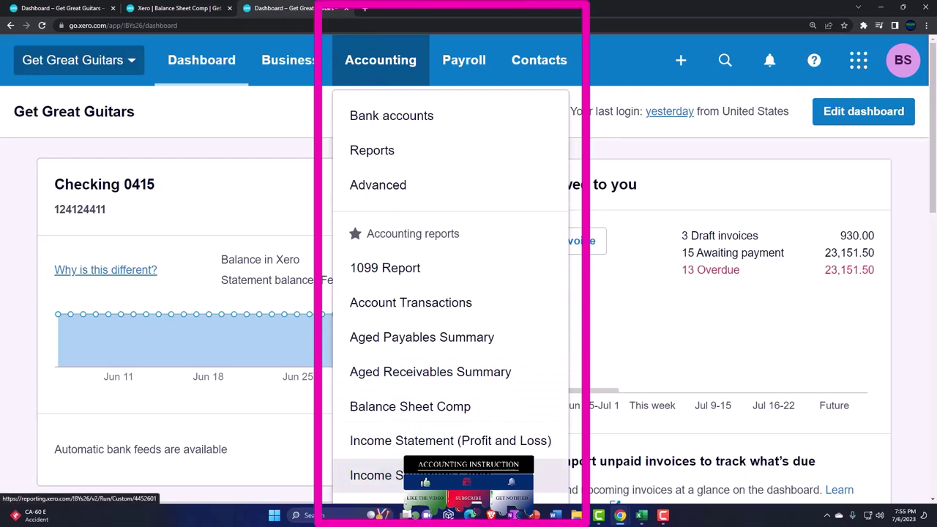
pyautogui.click(496, 483)
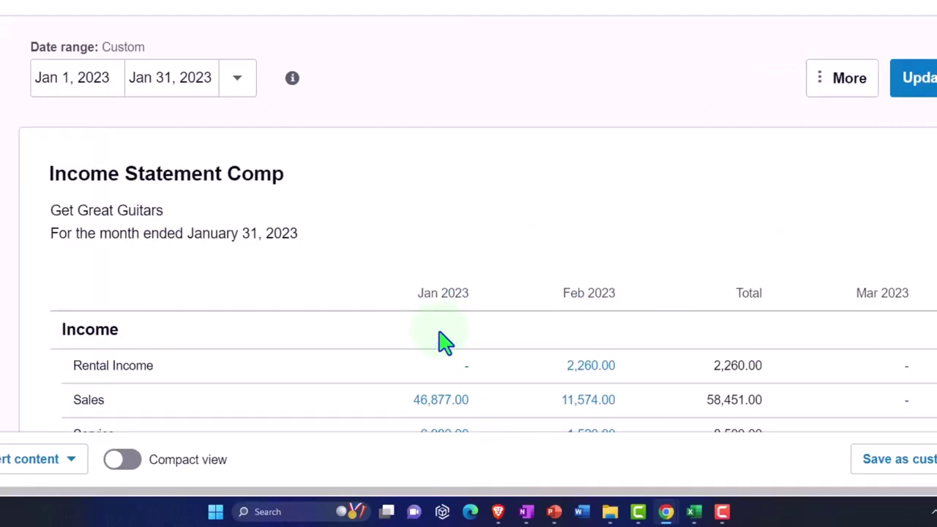
# Scroll through the January–February 2023 income figures, then bring the Excel Budget workbook forward.
pyautogui.scroll(-3, 445, 342)
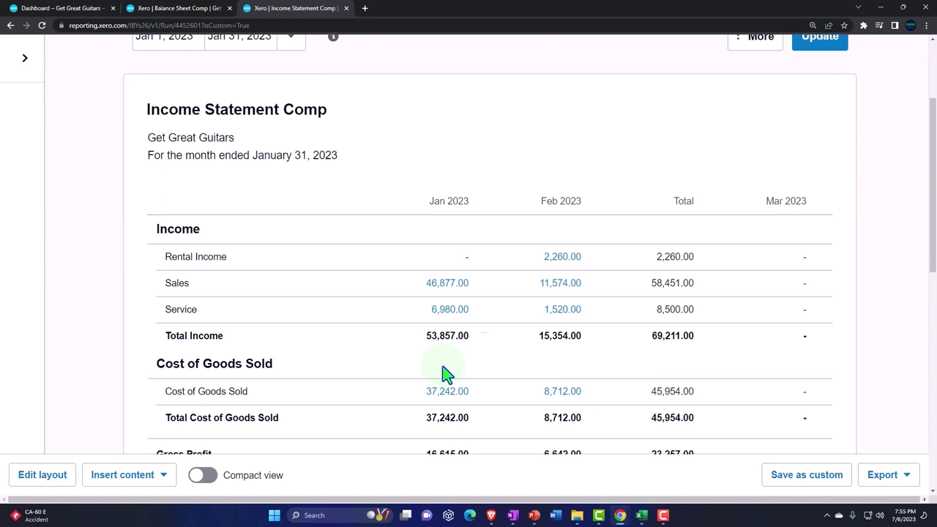
pyautogui.click(640, 517)
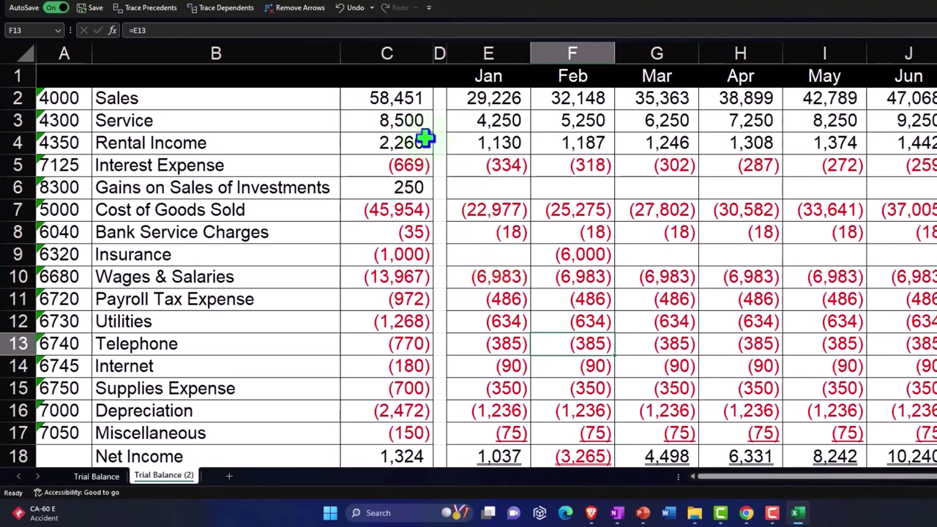
# Check the Sales total in cell C2, then return to the Income Statement Comp report.
pyautogui.click(396, 105)
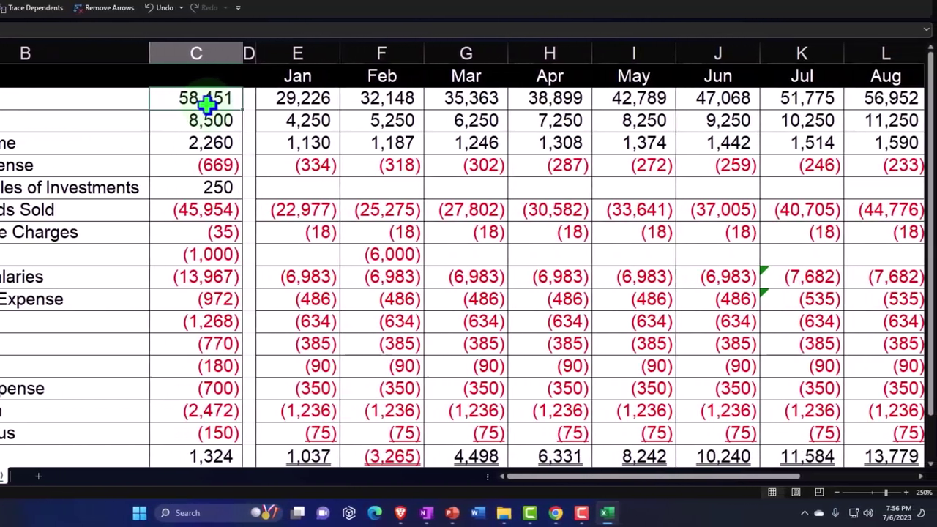
pyautogui.click(207, 105)
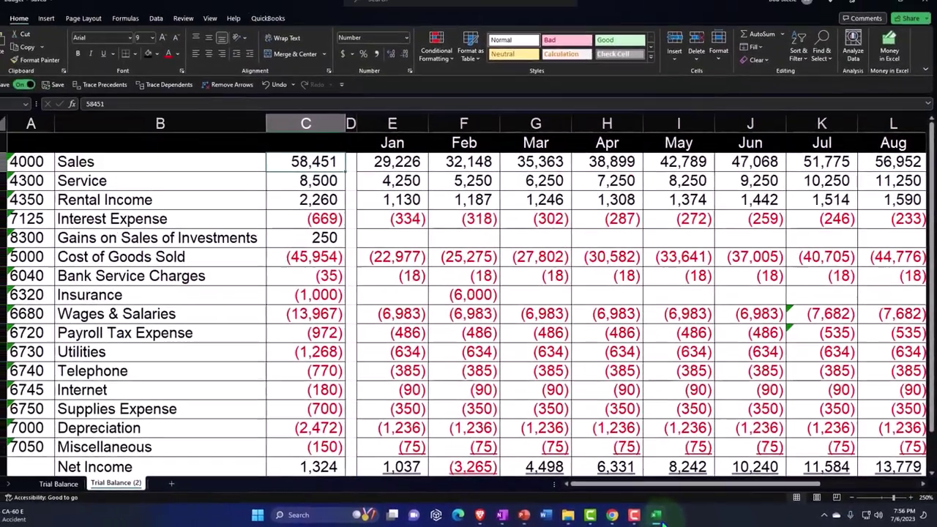
pyautogui.click(613, 515)
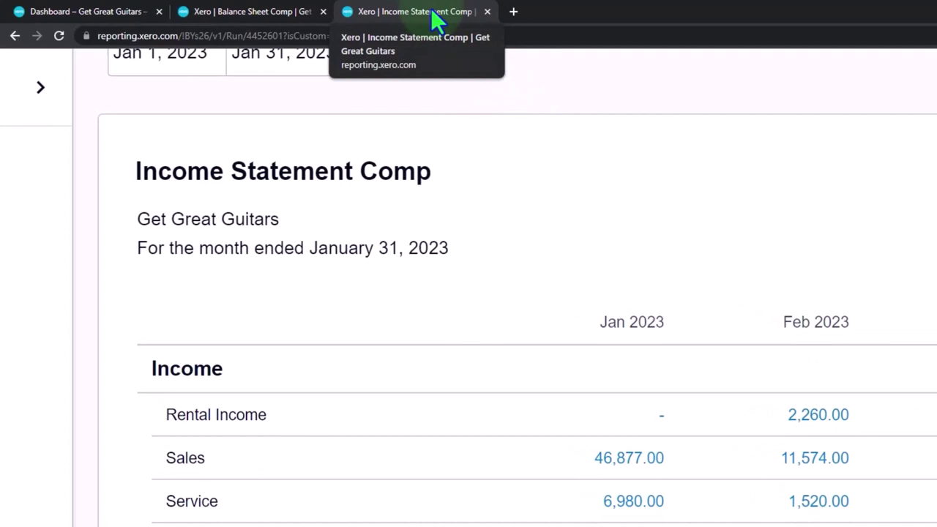
# Duplicate the report tab and go to Accounting > Reports to list all reports.
pyautogui.rightClick(432, 13)
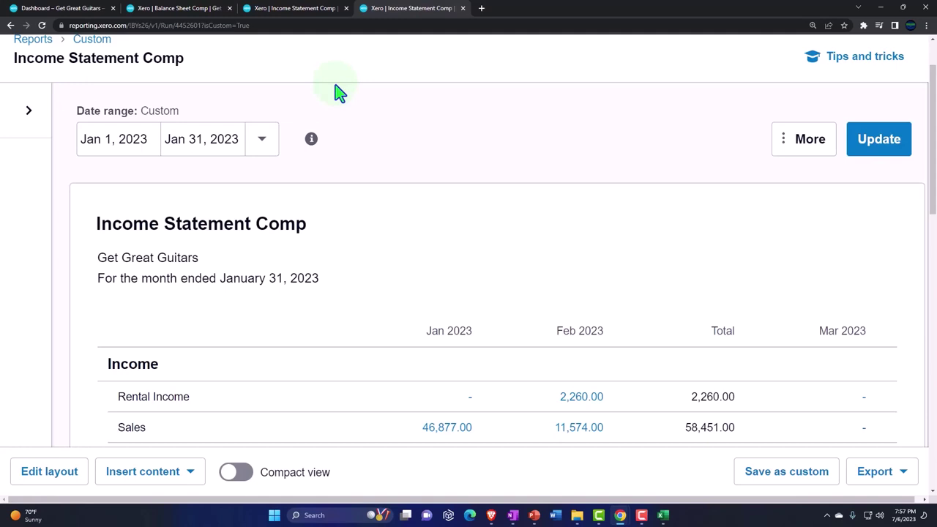
pyautogui.scroll(2, 337, 91)
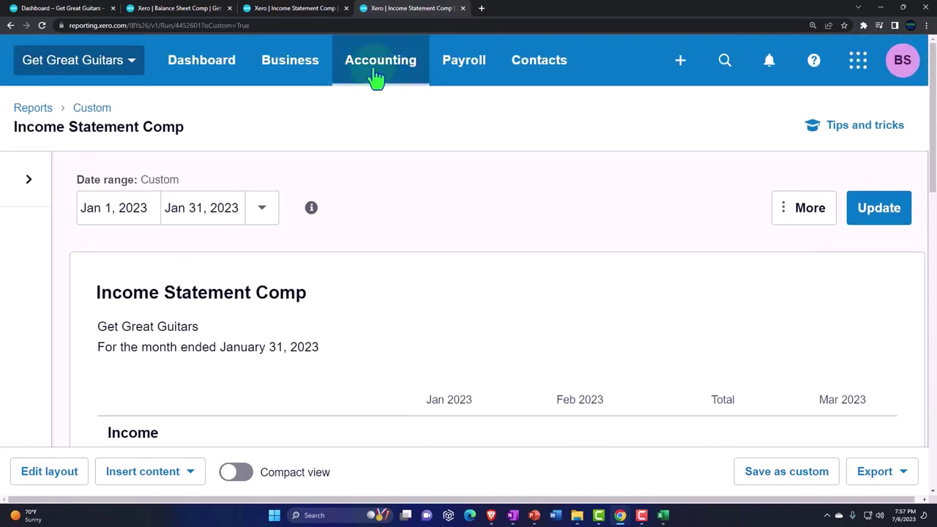
pyautogui.click(376, 76)
pyautogui.click(376, 76)
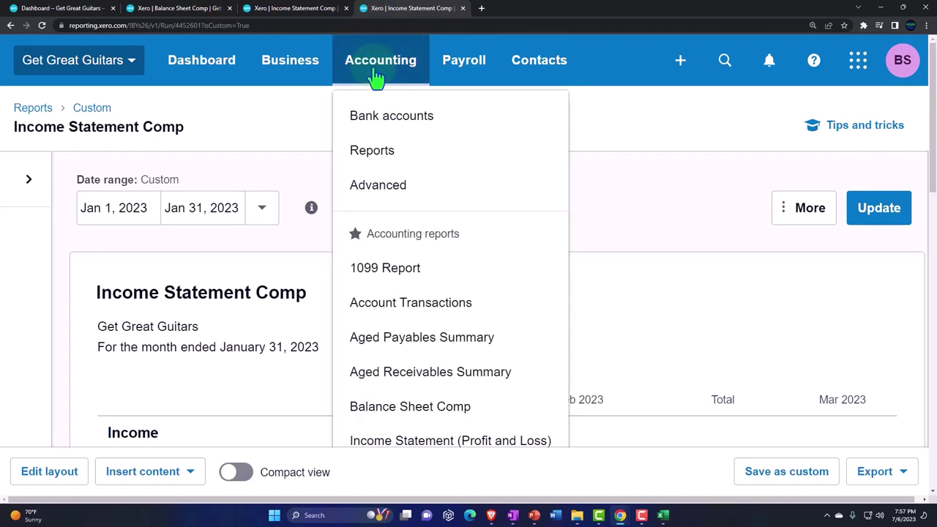
pyautogui.click(374, 152)
# Zoom the reports page to 150%, scroll to Financial performance, then bring Excel forward.
pyautogui.hotkey('ctrl', '-')
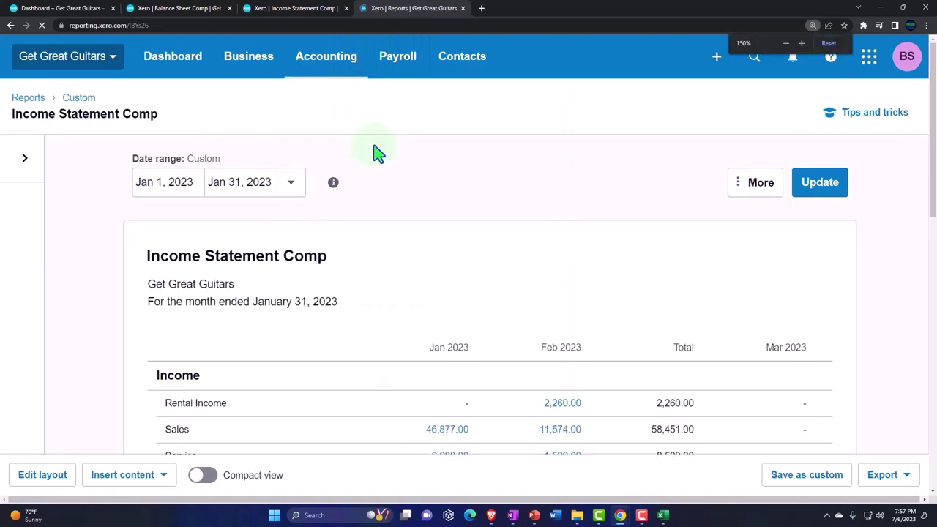
pyautogui.scroll(-2, 373, 157)
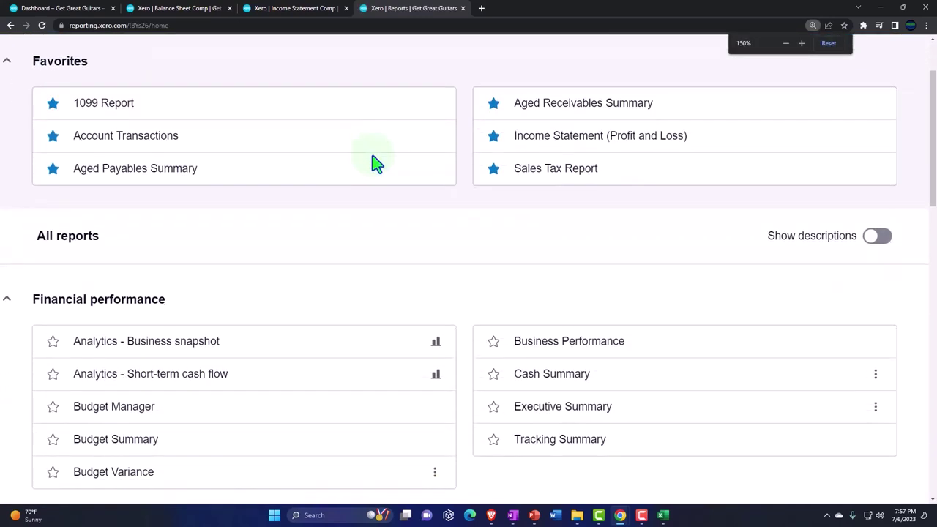
pyautogui.scroll(-3, 373, 161)
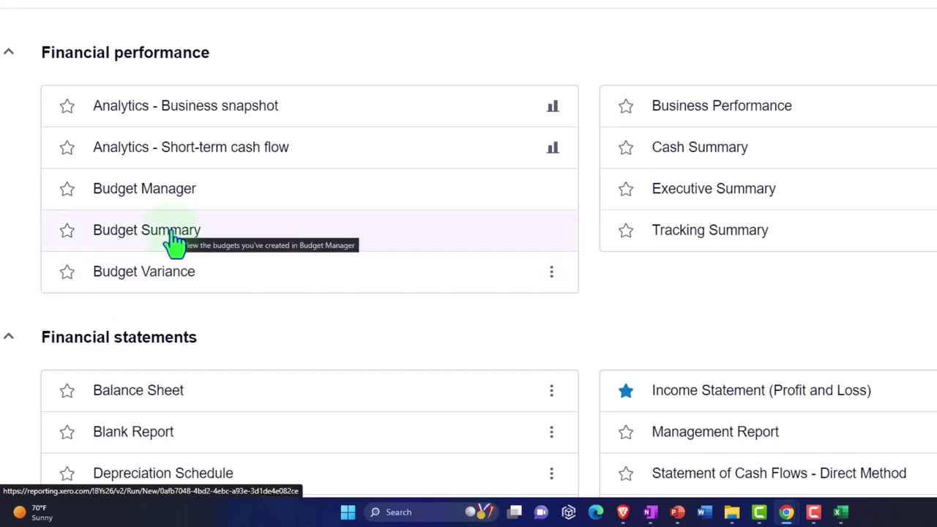
pyautogui.click(828, 513)
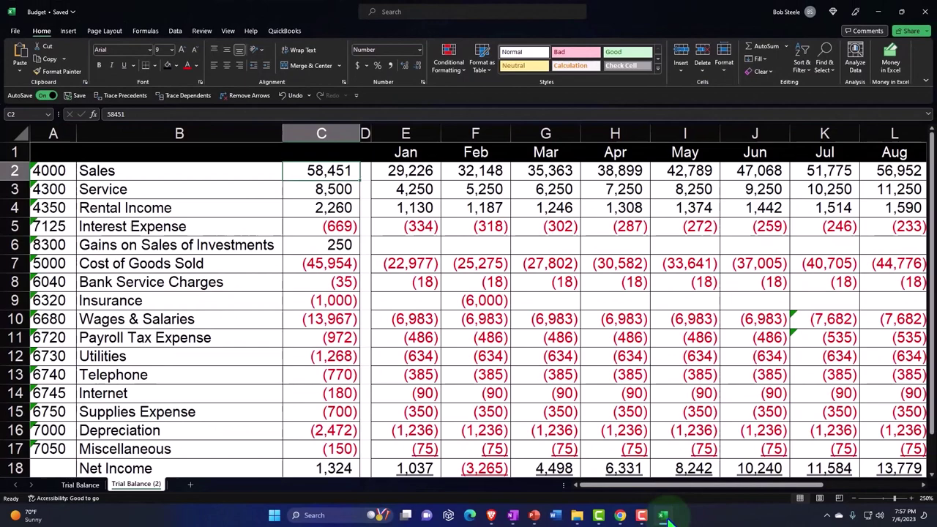
# Minimize Excel and open Budget Summary from Financial performance in a new tab.
pyautogui.click(665, 517)
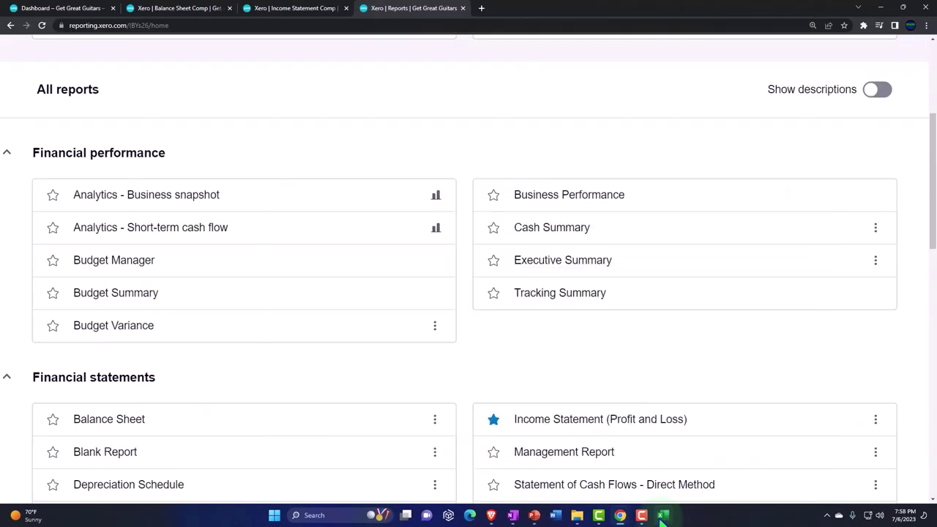
pyautogui.rightClick(150, 307)
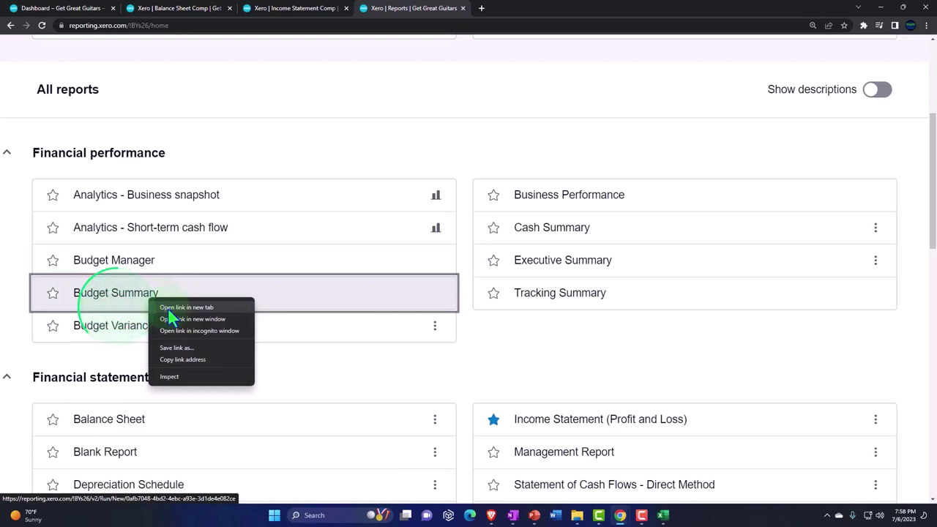
pyautogui.click(169, 308)
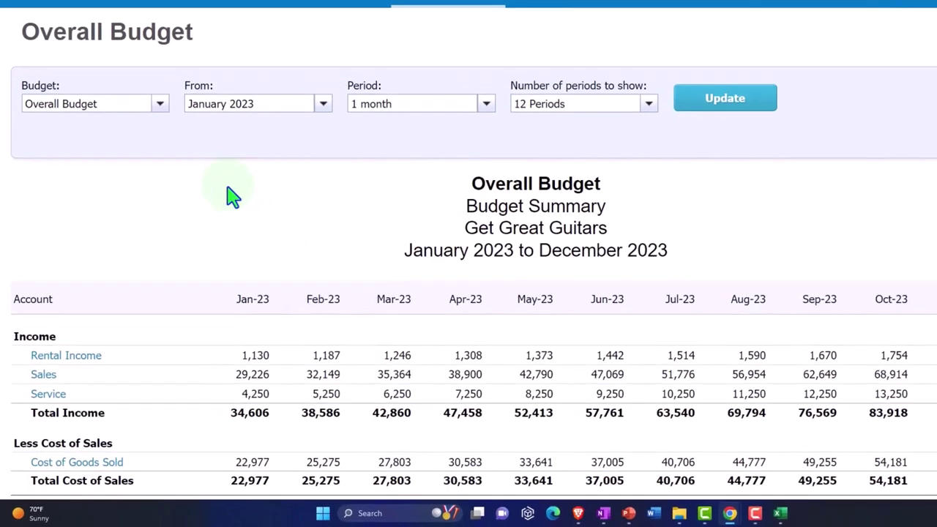
pyautogui.click(143, 149)
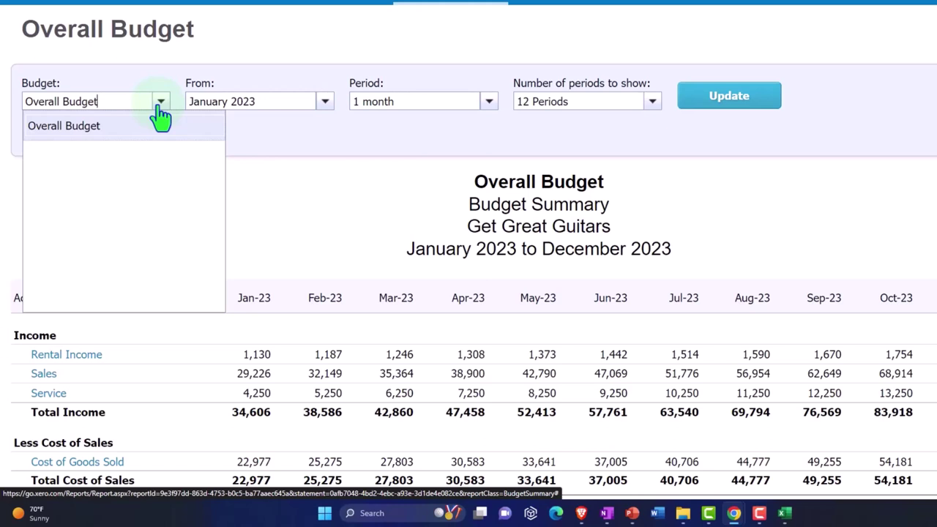
pyautogui.click(324, 209)
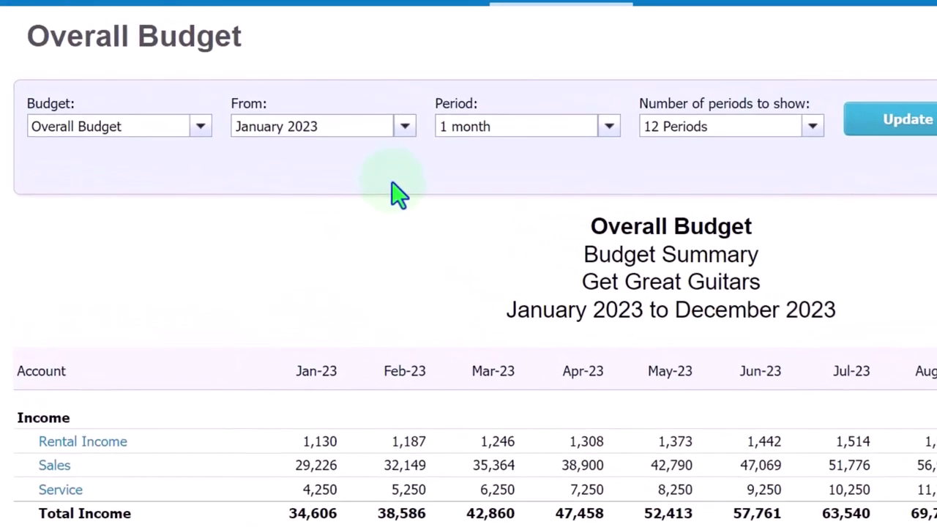
pyautogui.click(405, 129)
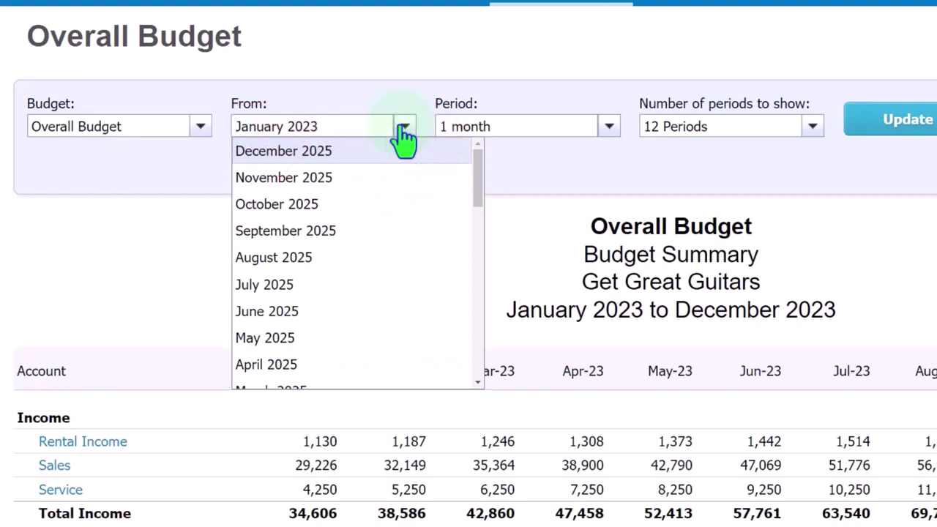
pyautogui.click(406, 133)
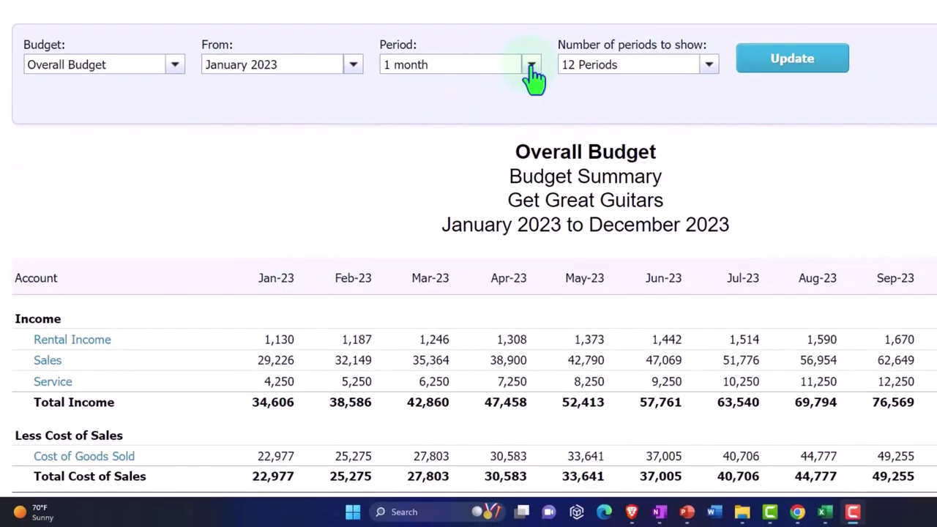
pyautogui.click(532, 66)
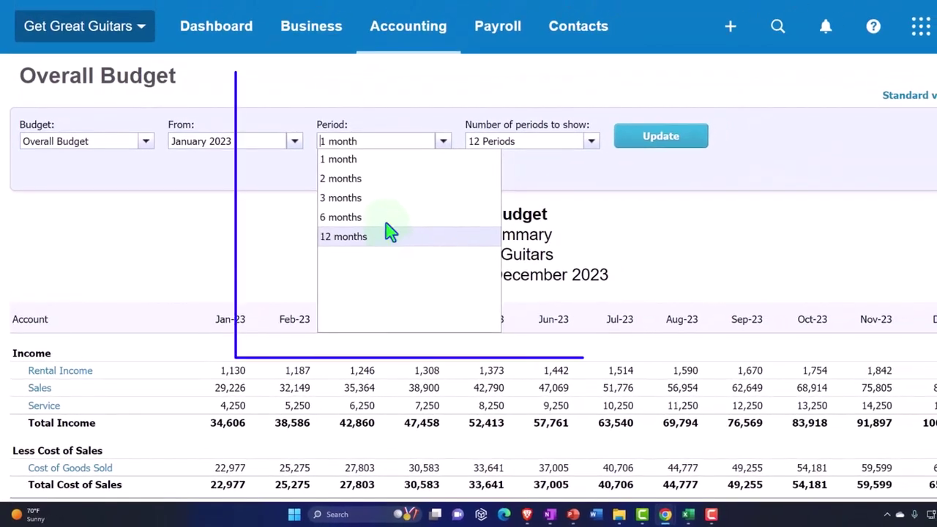
pyautogui.click(355, 168)
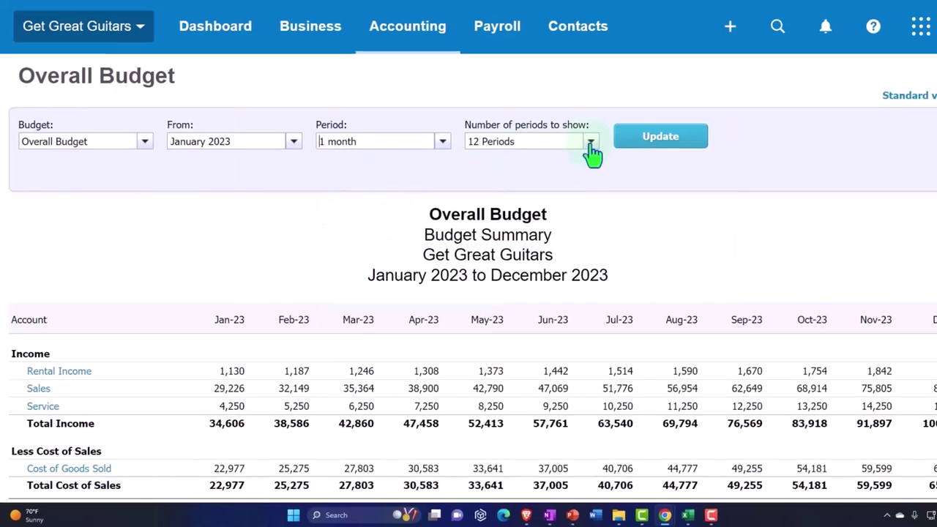
pyautogui.click(591, 144)
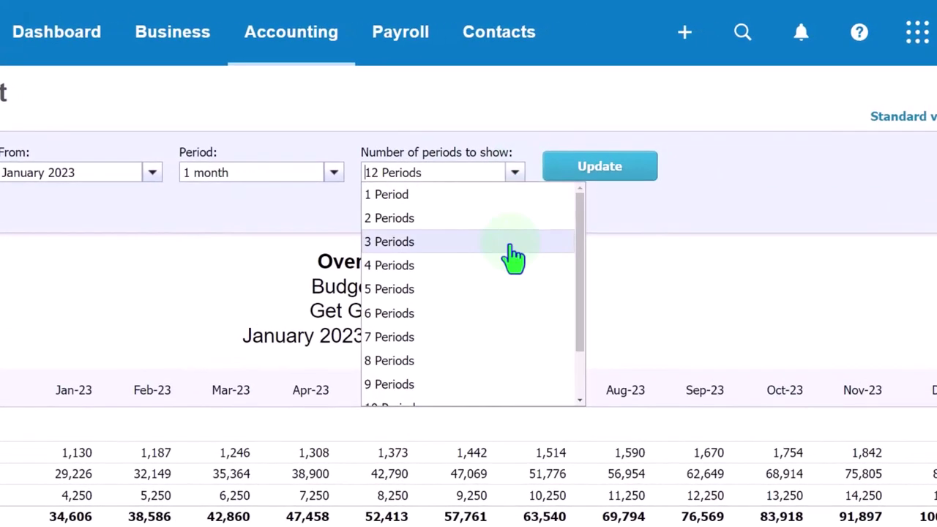
pyautogui.scroll(-1, 530, 249)
pyautogui.scroll(-1, 505, 277)
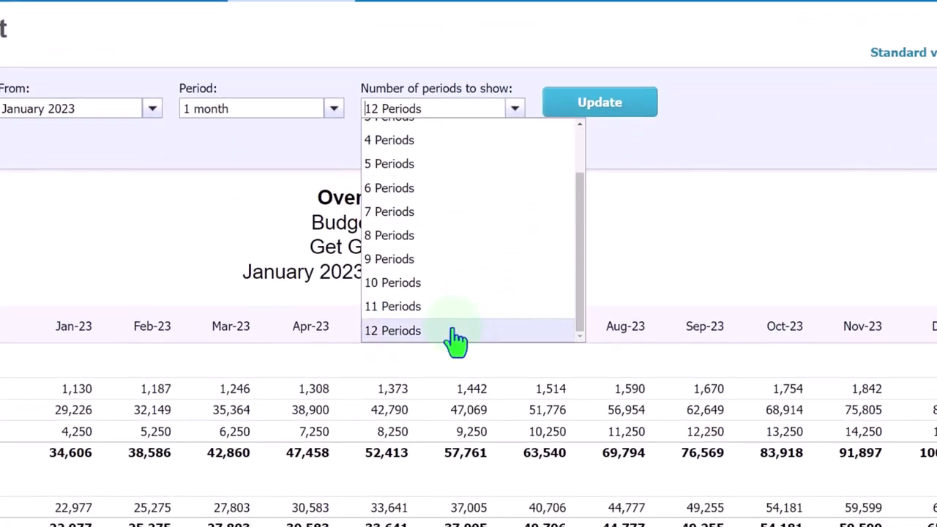
pyautogui.click(454, 394)
pyautogui.click(601, 108)
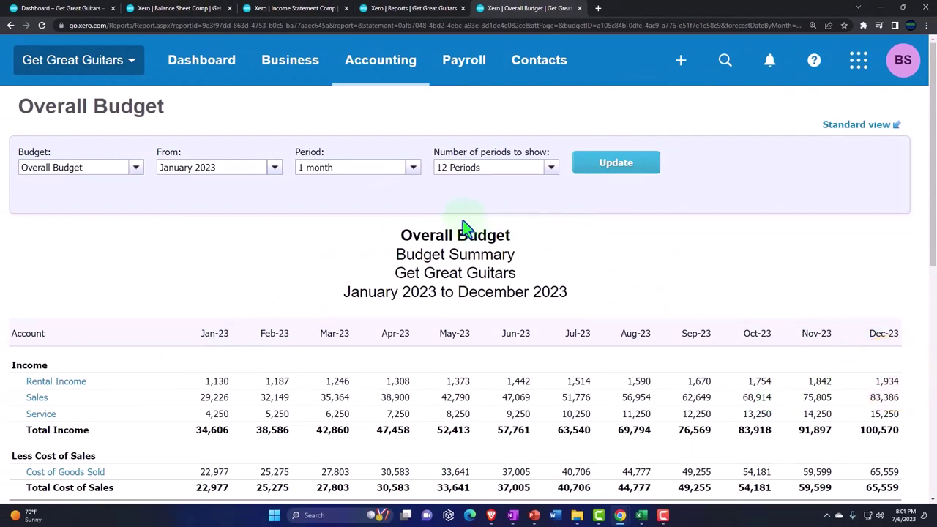
# Try 3-month periods, then 6-month periods with 2 periods shown.
pyautogui.click(413, 168)
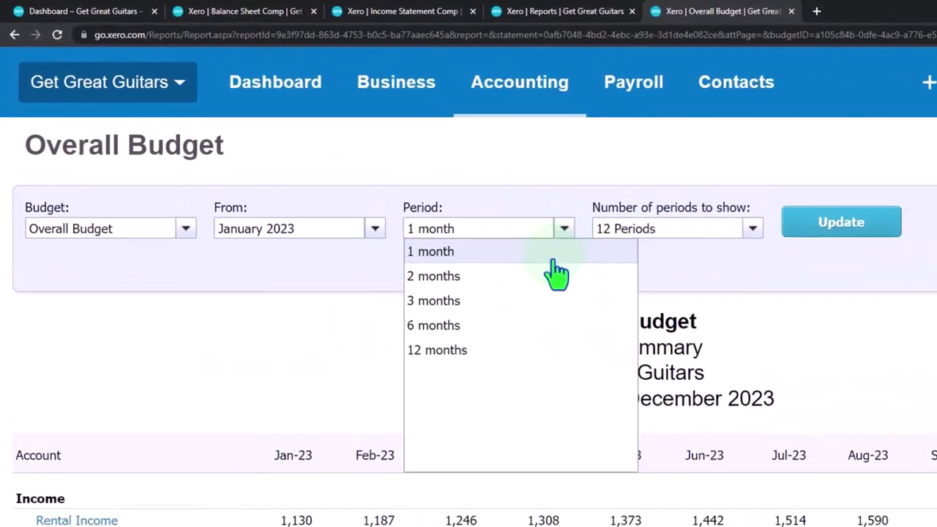
pyautogui.click(542, 300)
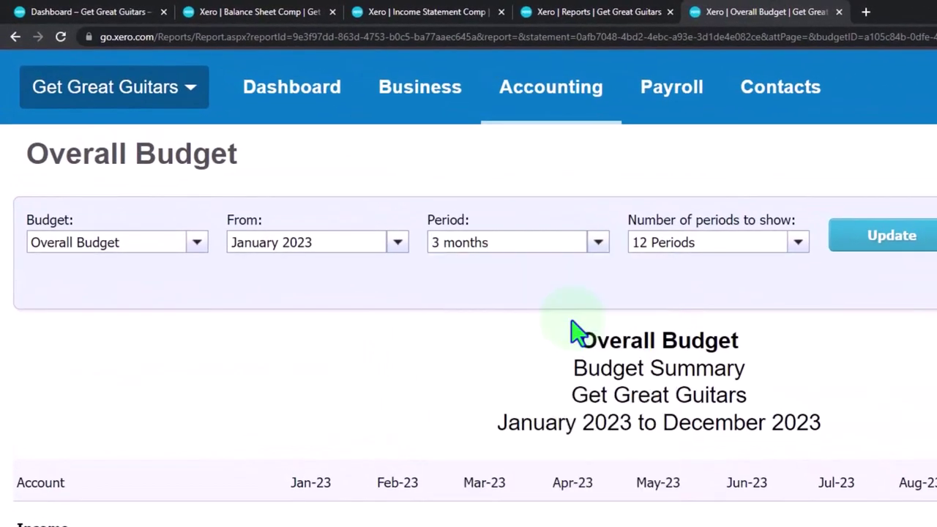
pyautogui.click(796, 247)
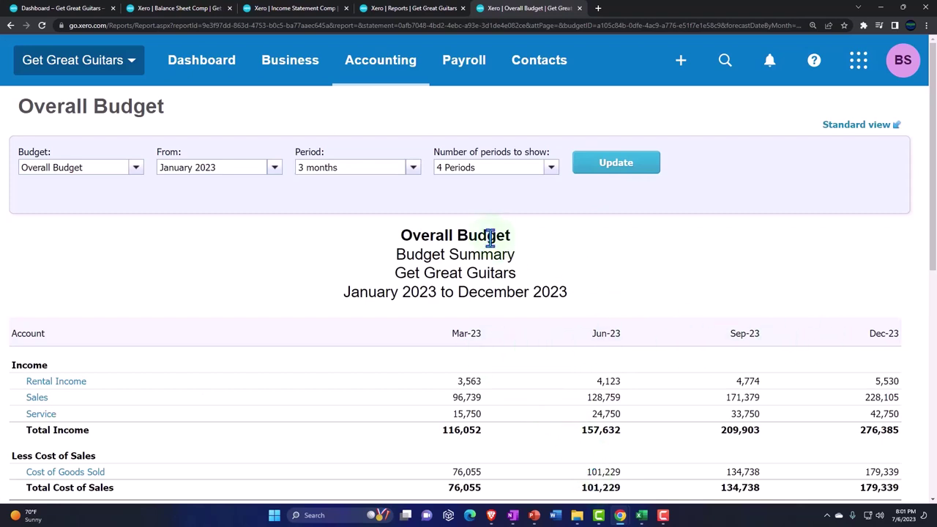
pyautogui.click(413, 168)
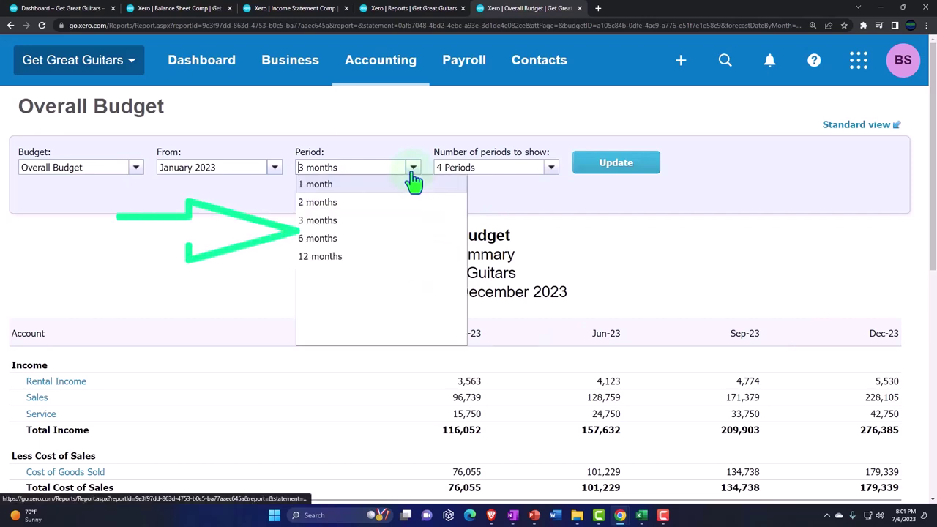
pyautogui.click(360, 239)
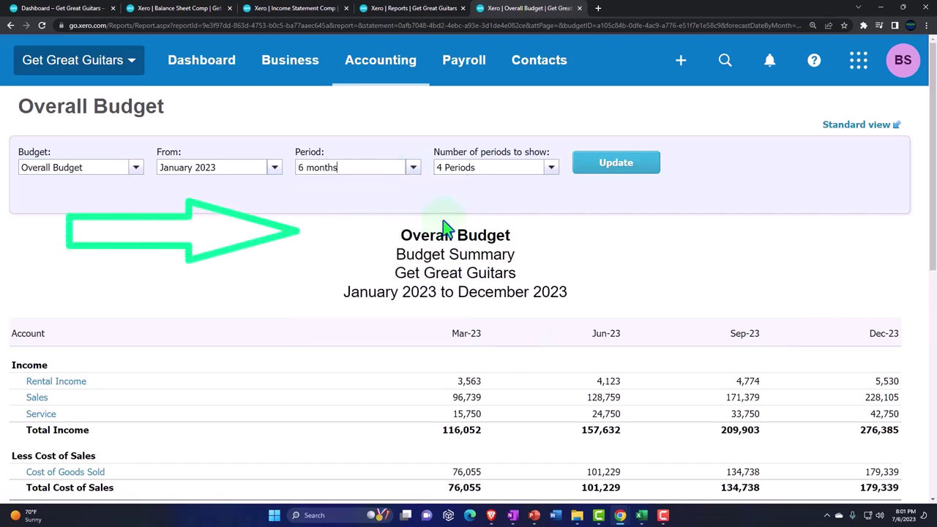
pyautogui.click(551, 176)
pyautogui.click(535, 203)
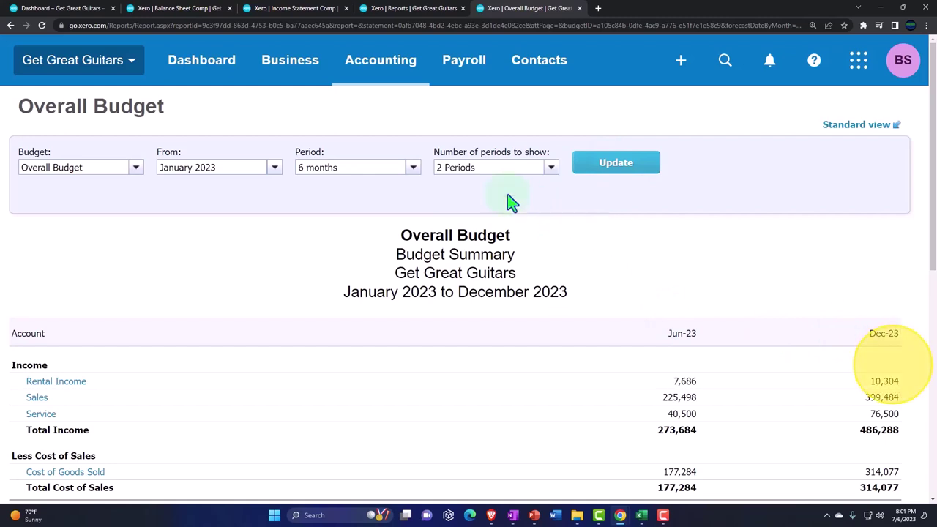
# Set Period to 12 months with 1 period and update the Overall Budget.
pyautogui.click(413, 168)
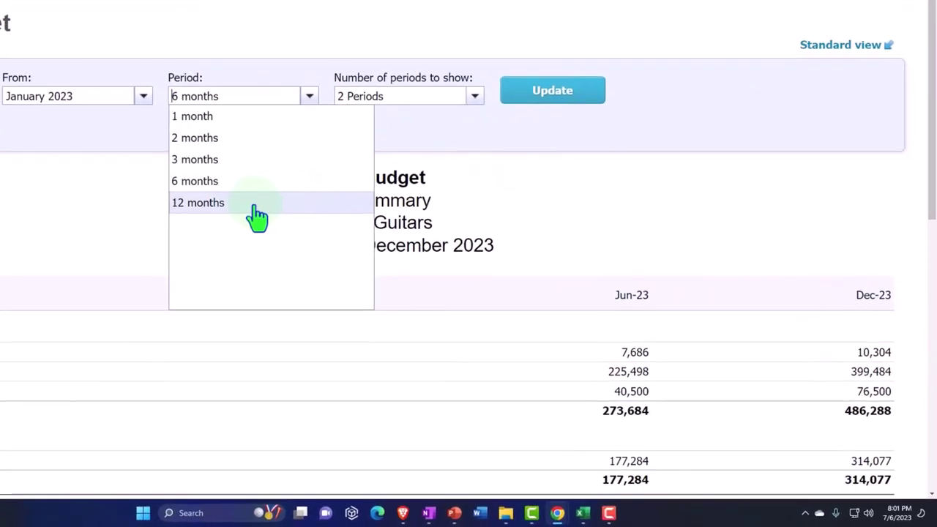
pyautogui.click(287, 222)
pyautogui.click(476, 99)
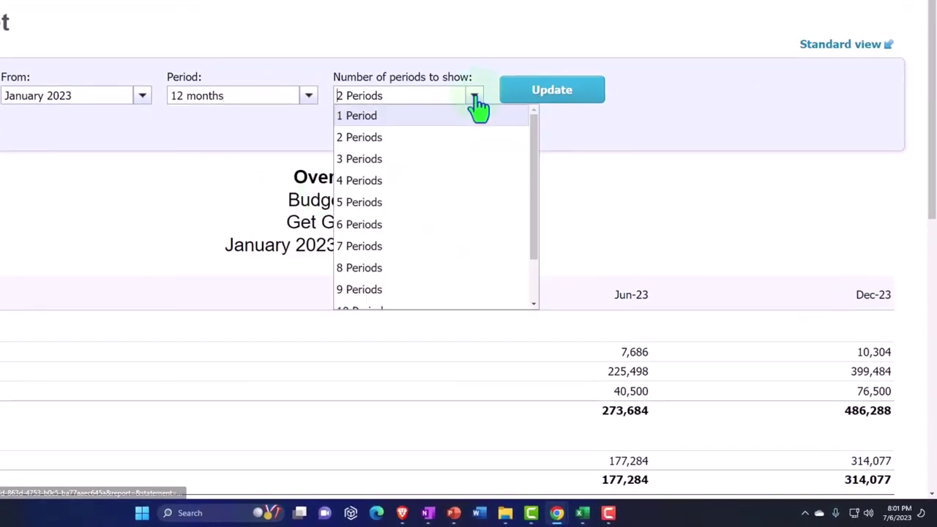
pyautogui.click(423, 116)
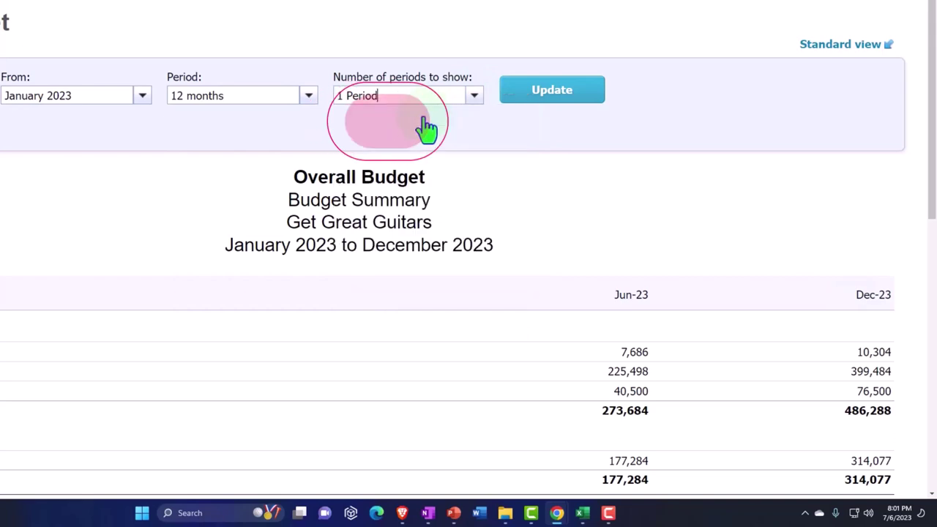
pyautogui.doubleClick(541, 108)
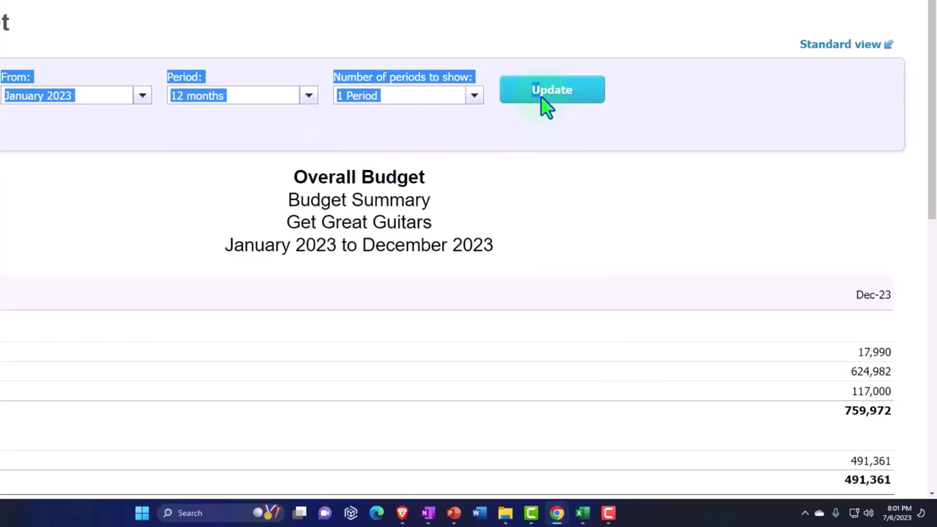
pyautogui.click(556, 219)
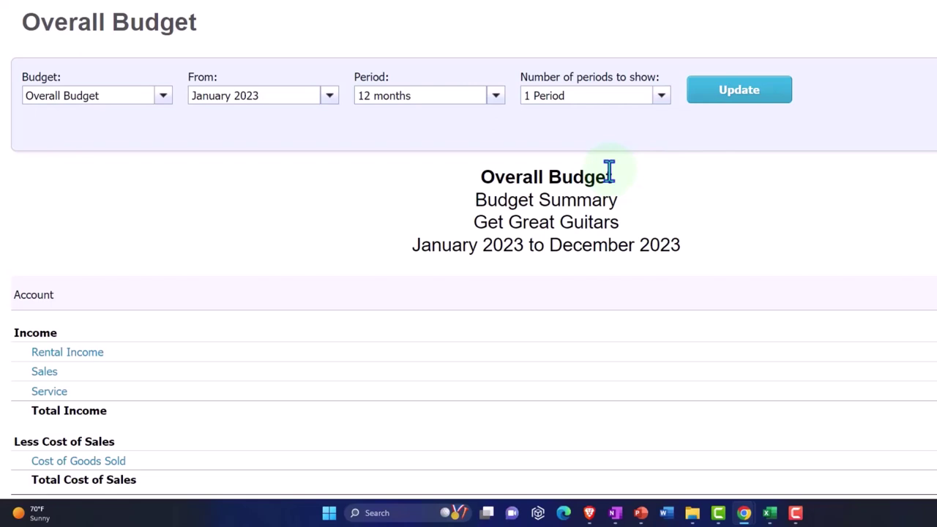
# Set Period to 1 month with 12 Periods, update, and scroll down to Net Profit.
pyautogui.click(501, 102)
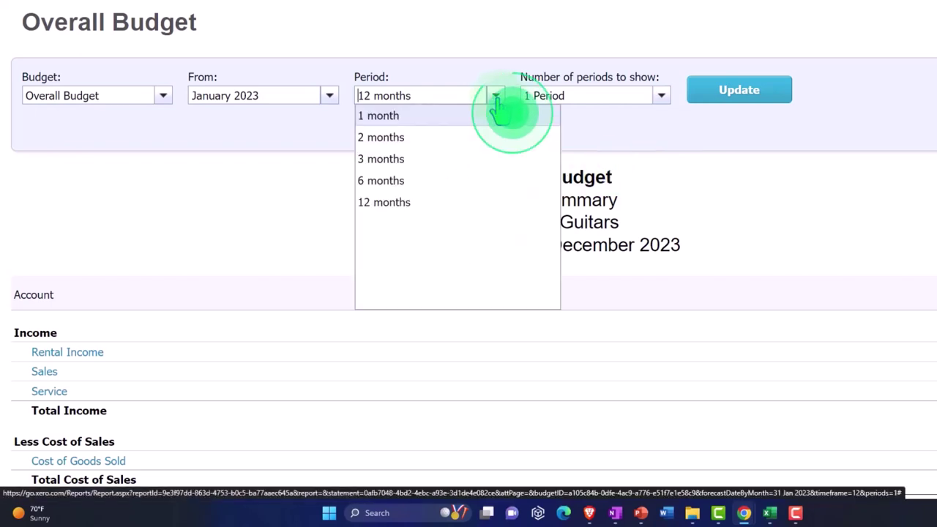
pyautogui.click(402, 120)
pyautogui.click(659, 100)
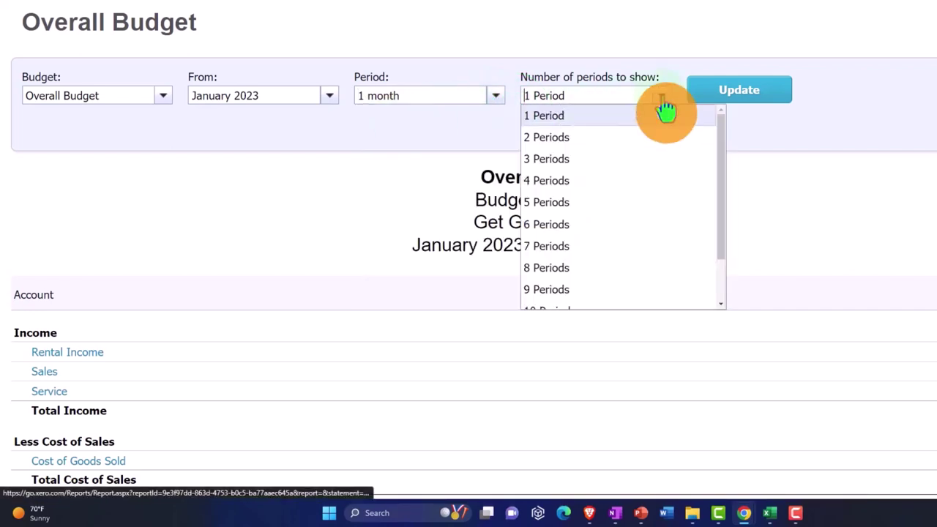
pyautogui.scroll(-1, 622, 220)
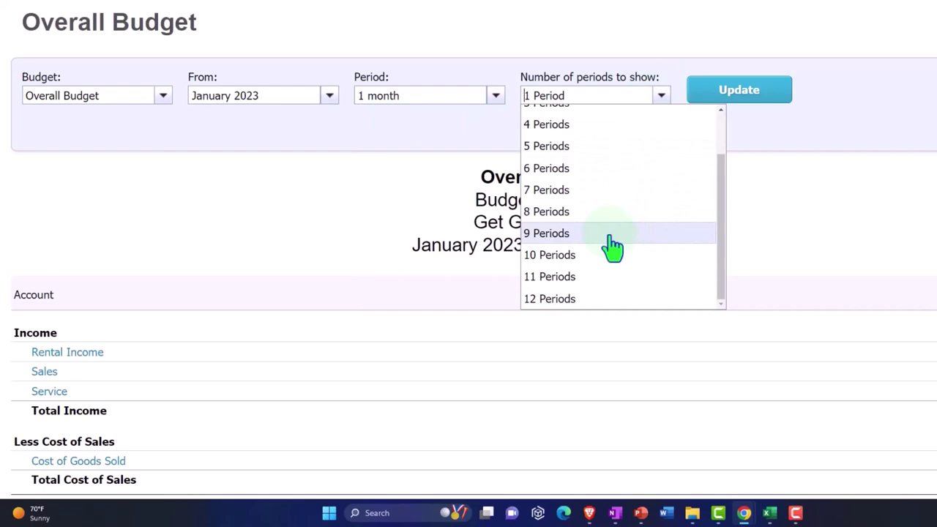
pyautogui.scroll(-1, 608, 252)
pyautogui.click(585, 249)
pyautogui.click(714, 40)
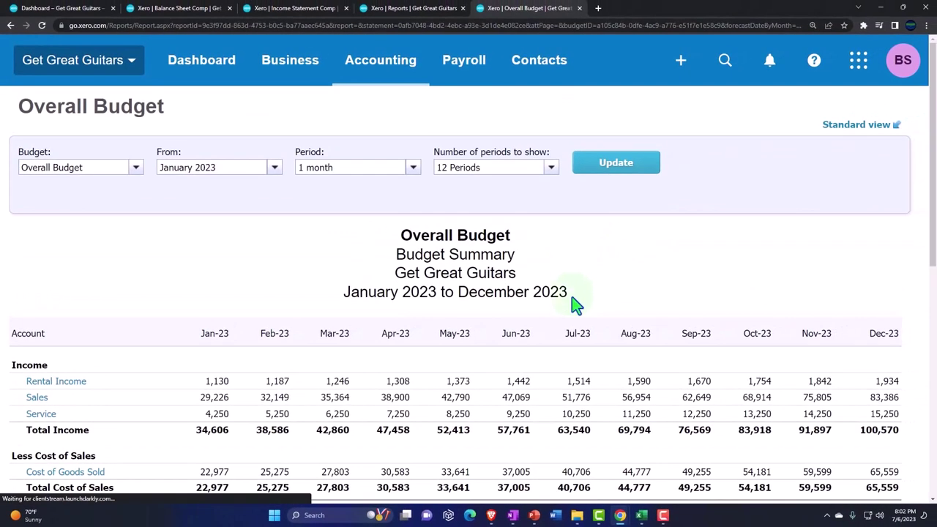
pyautogui.scroll(-2, 578, 300)
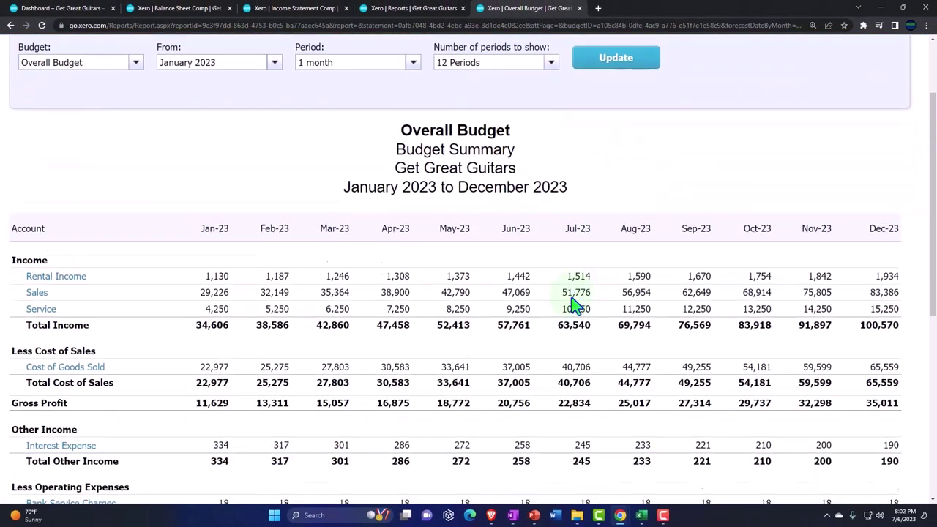
pyautogui.scroll(-2, 576, 304)
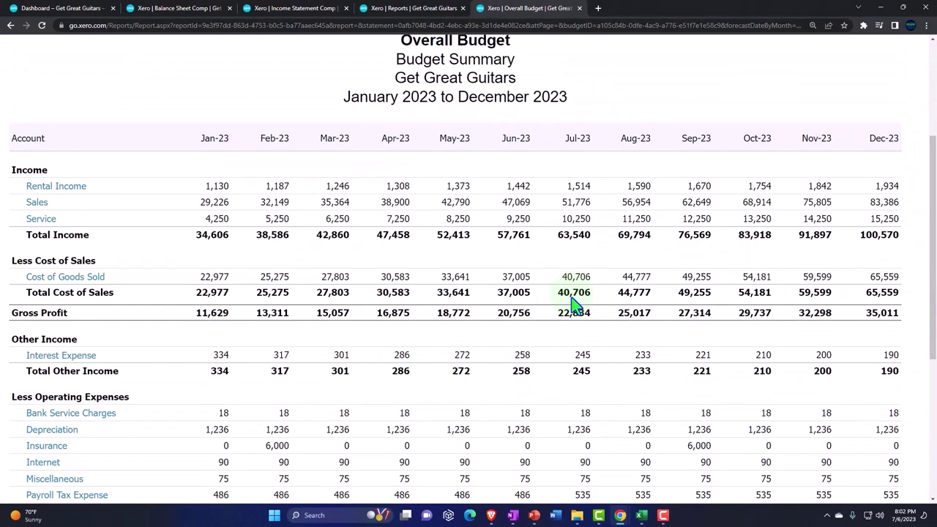
pyautogui.scroll(-5, 575, 304)
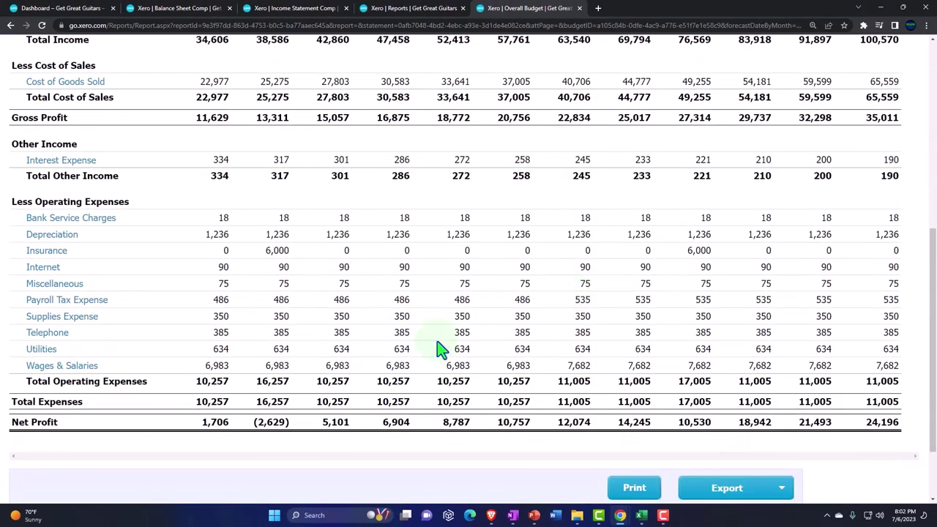
# In Excel, select annual income C2:C4 and January income E2:E4 to compare with Xero.
pyautogui.click(638, 516)
pyautogui.scroll(-2, 518, 374)
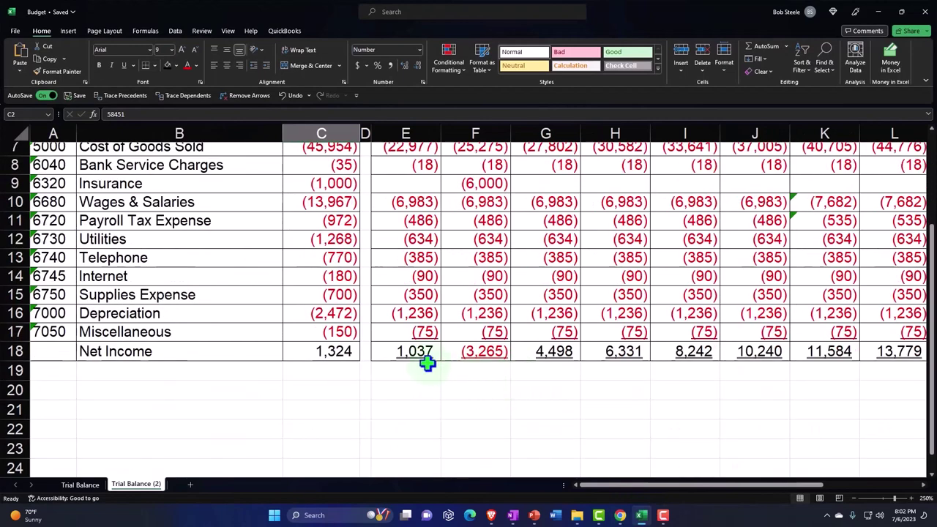
pyautogui.click(620, 515)
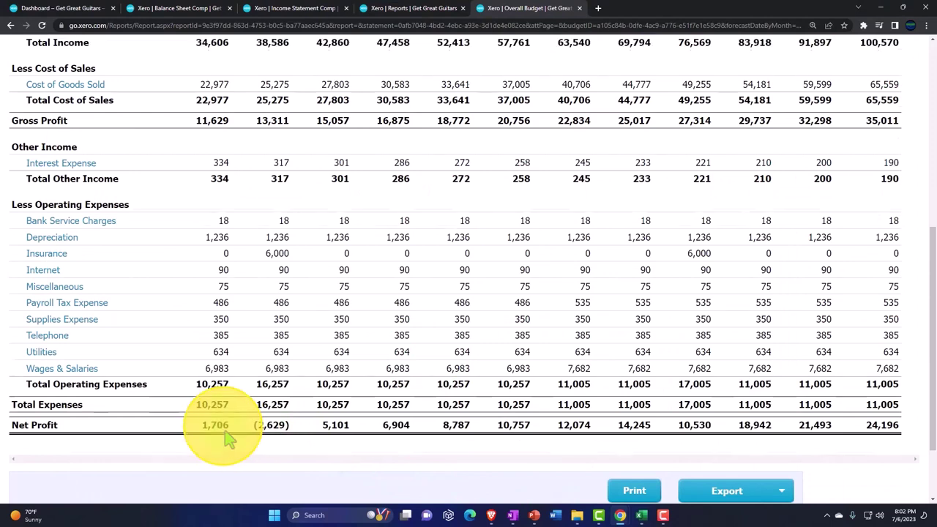
pyautogui.scroll(2, 227, 437)
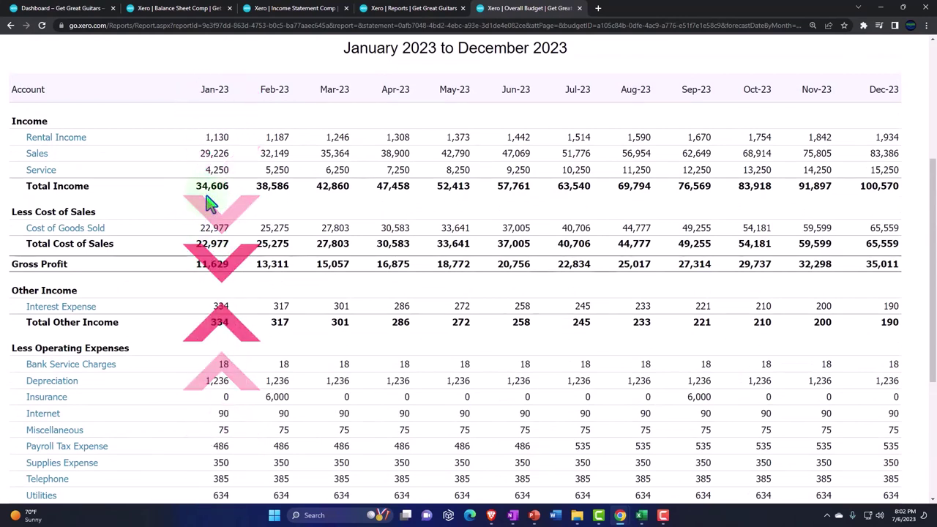
pyautogui.click(642, 516)
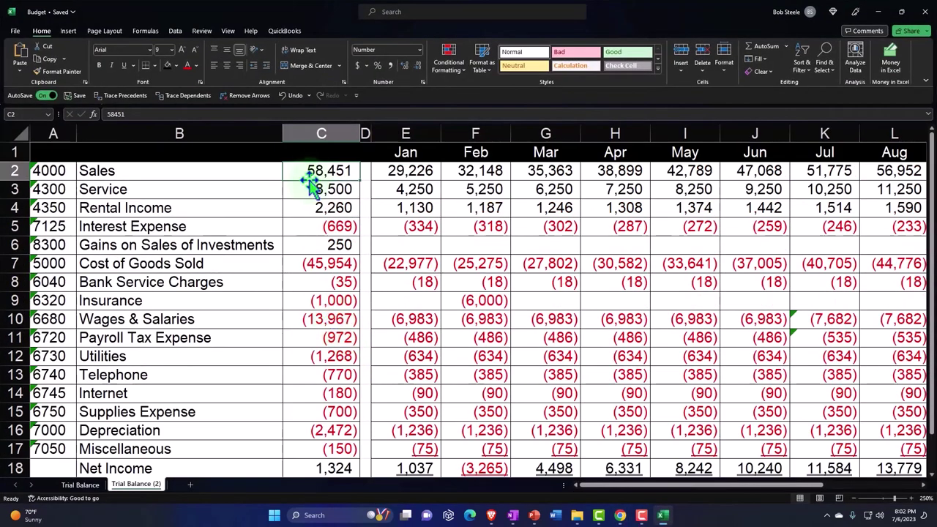
pyautogui.moveTo(324, 172); pyautogui.dragTo(313, 205)
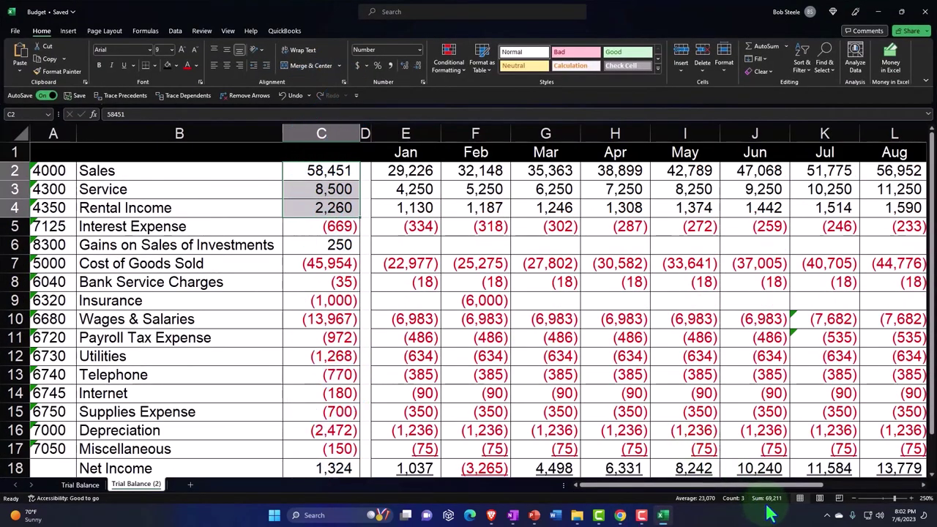
pyautogui.moveTo(418, 171); pyautogui.dragTo(412, 203)
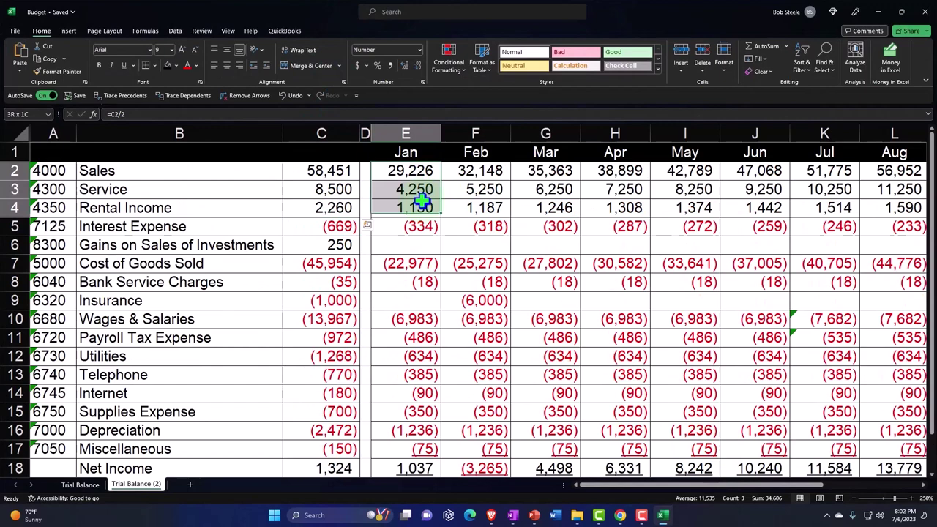
# Compare Xero's Feb-23 cost of sales with January Cost of Goods Sold in E7, then review net profit.
pyautogui.click(663, 516)
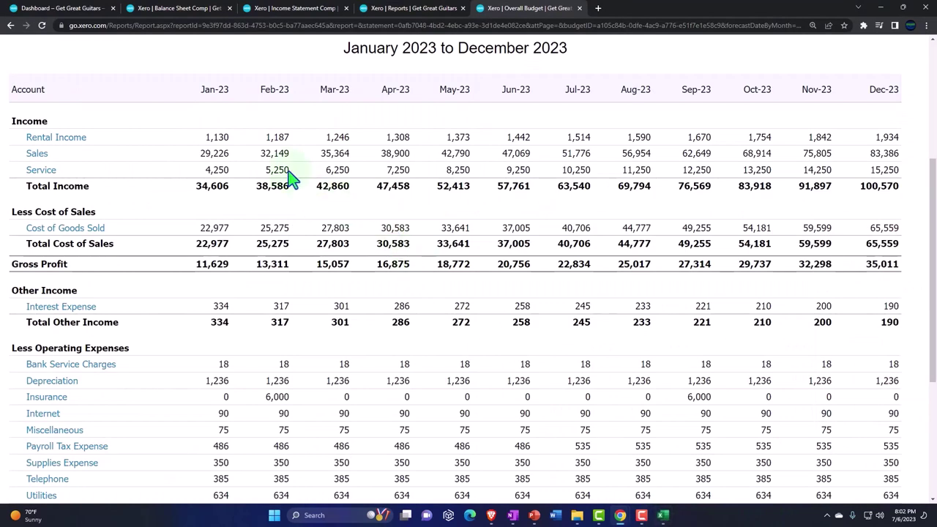
pyautogui.click(284, 254)
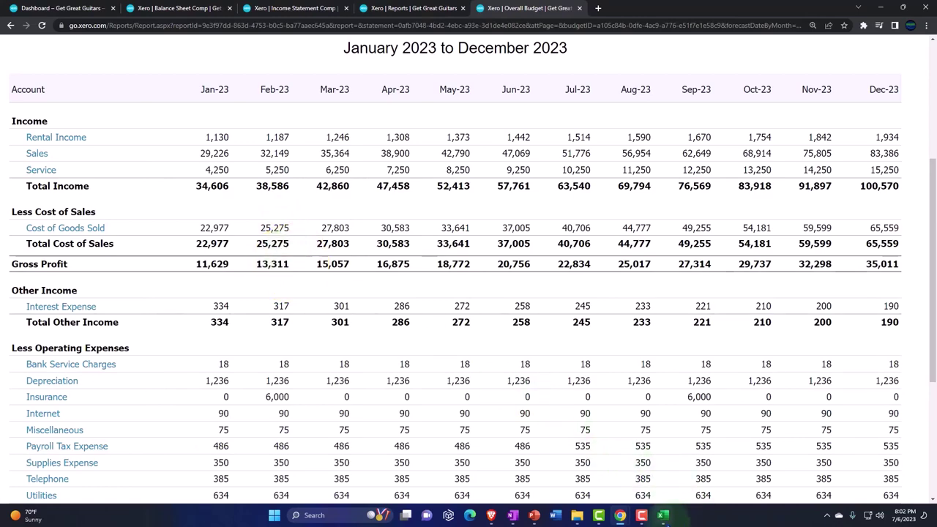
pyautogui.click(663, 516)
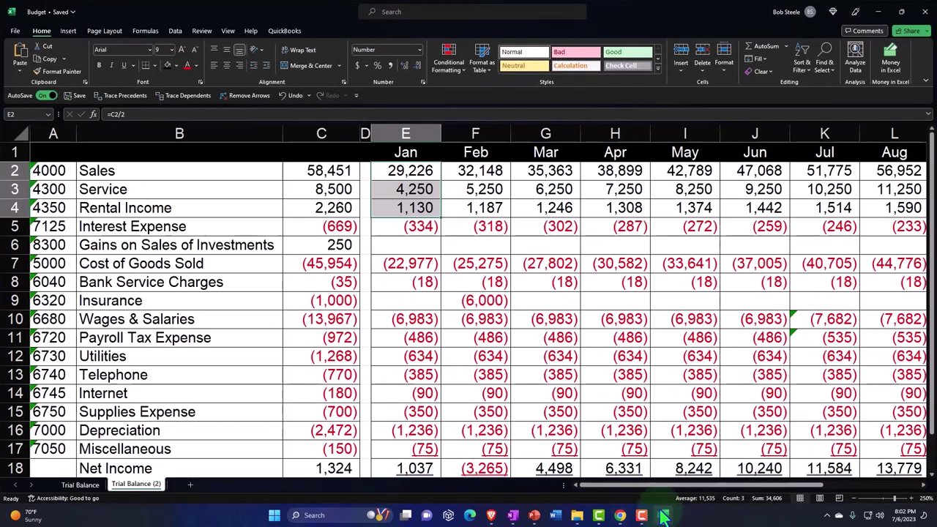
pyautogui.click(427, 264)
pyautogui.click(662, 515)
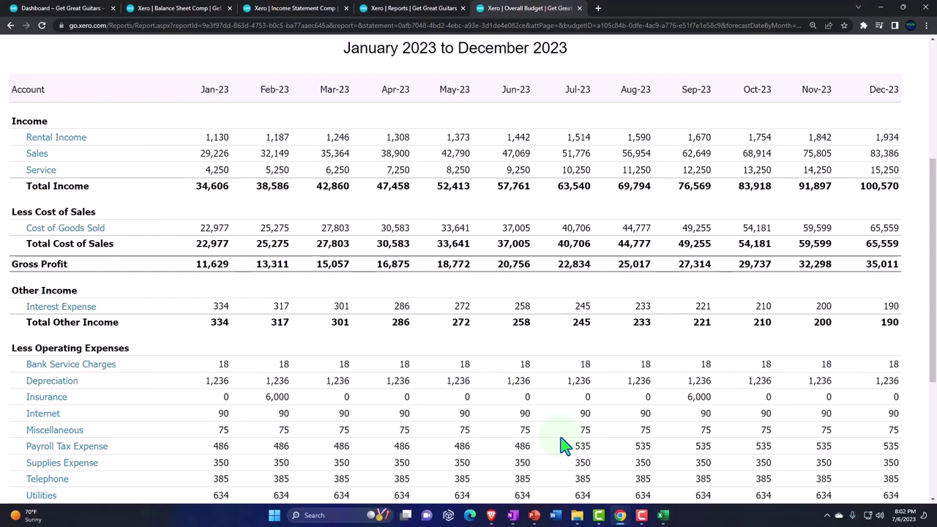
pyautogui.click(662, 516)
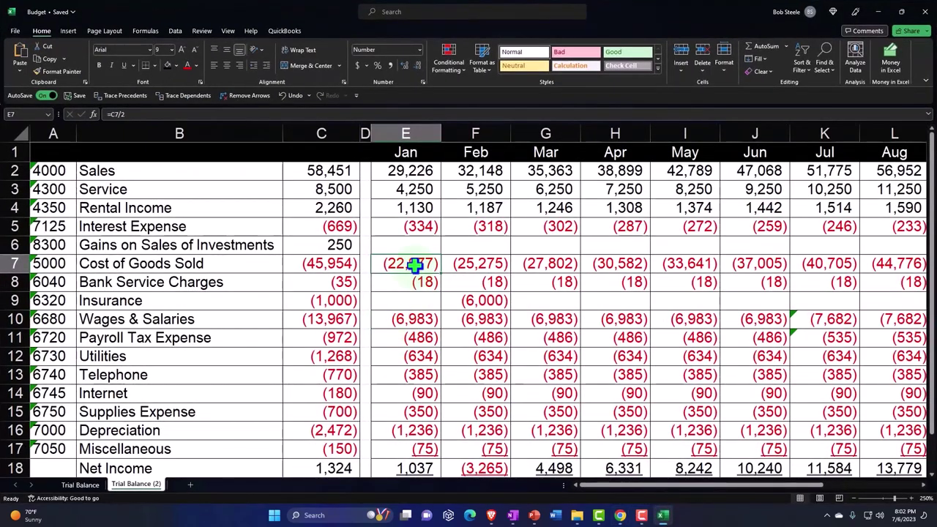
pyautogui.click(662, 516)
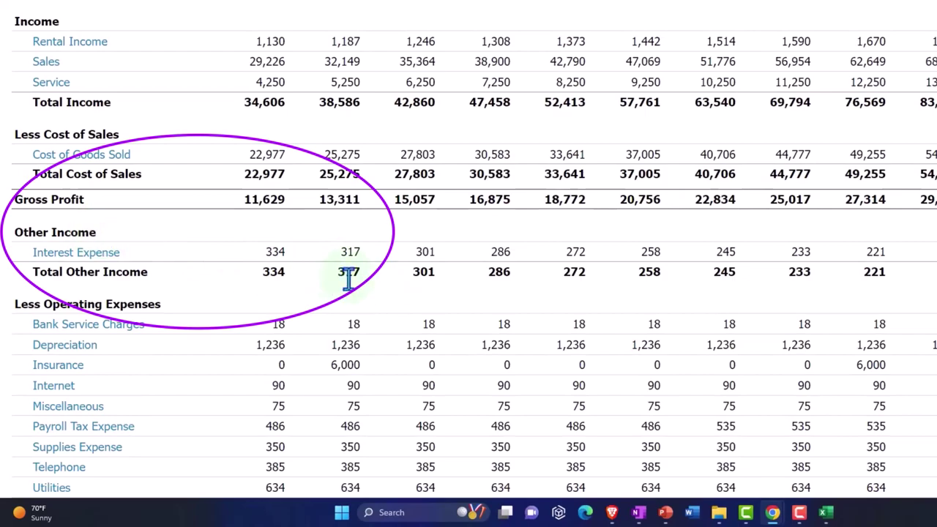
pyautogui.scroll(-3, 564, 386)
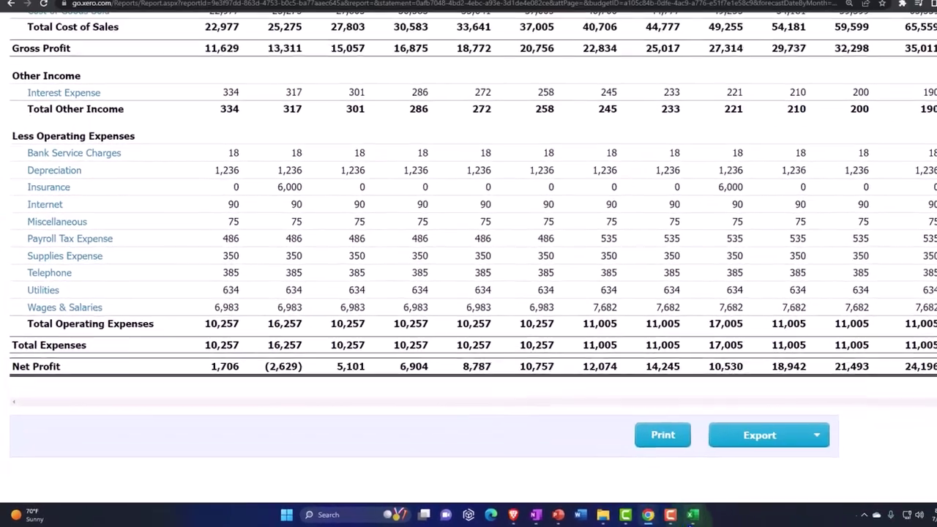
# Enter Xero's January net profit 1,706 in cell E20 below net income.
pyautogui.moveTo(786, 514)
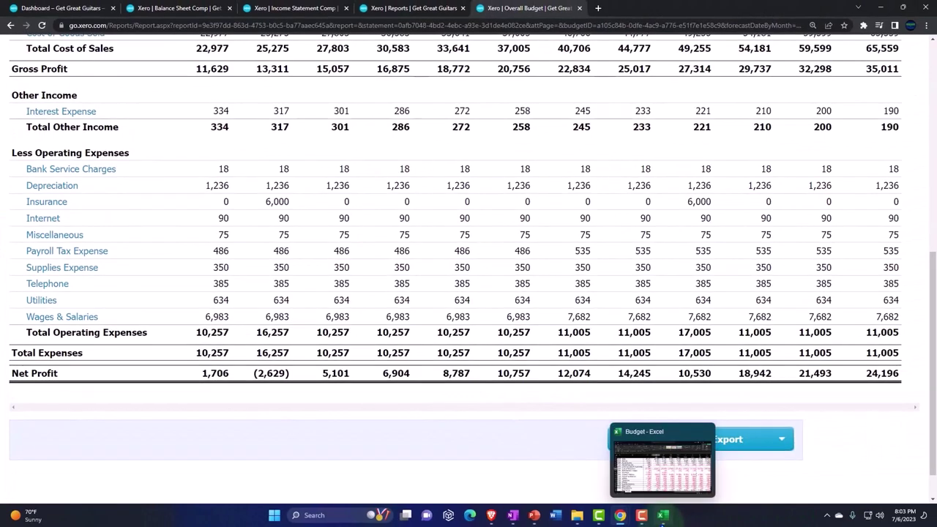
pyautogui.click(662, 516)
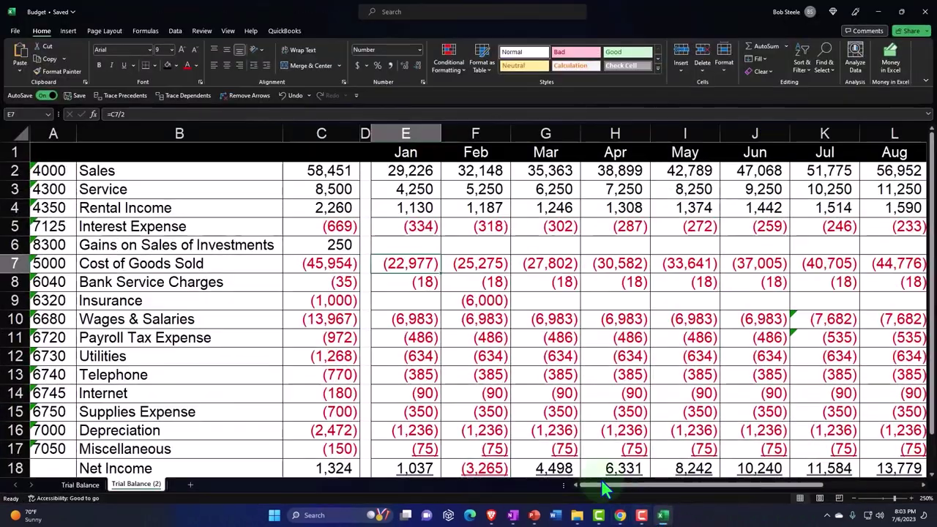
pyautogui.scroll(-3, 571, 439)
pyautogui.doubleClick(423, 335)
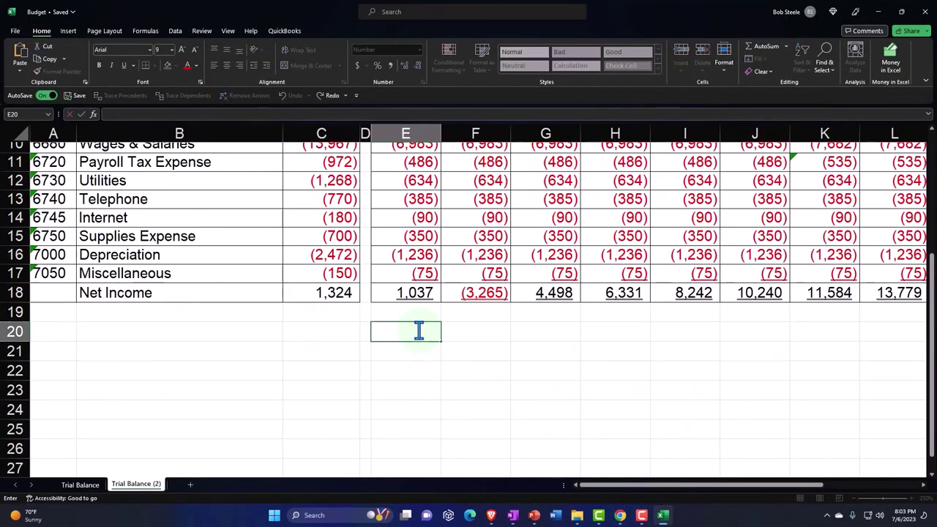
pyautogui.click(663, 516)
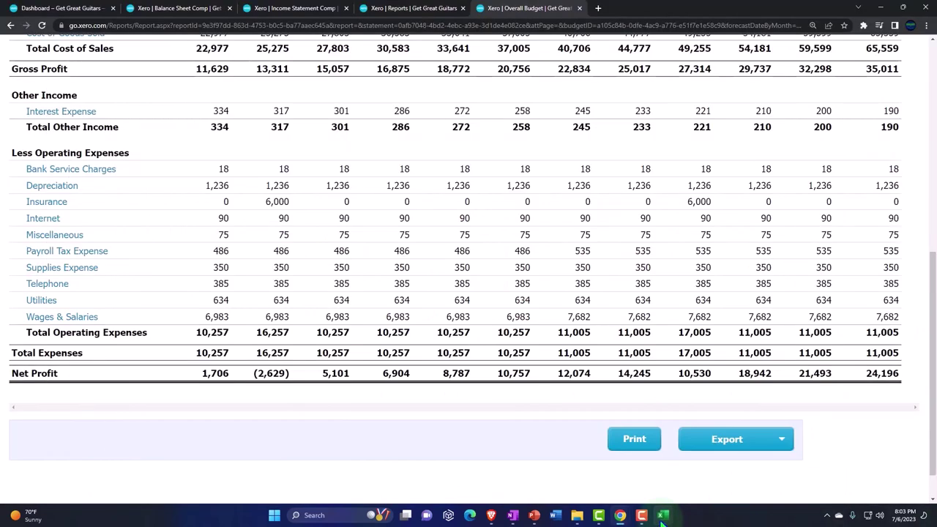
pyautogui.click(663, 516)
pyautogui.write('1')
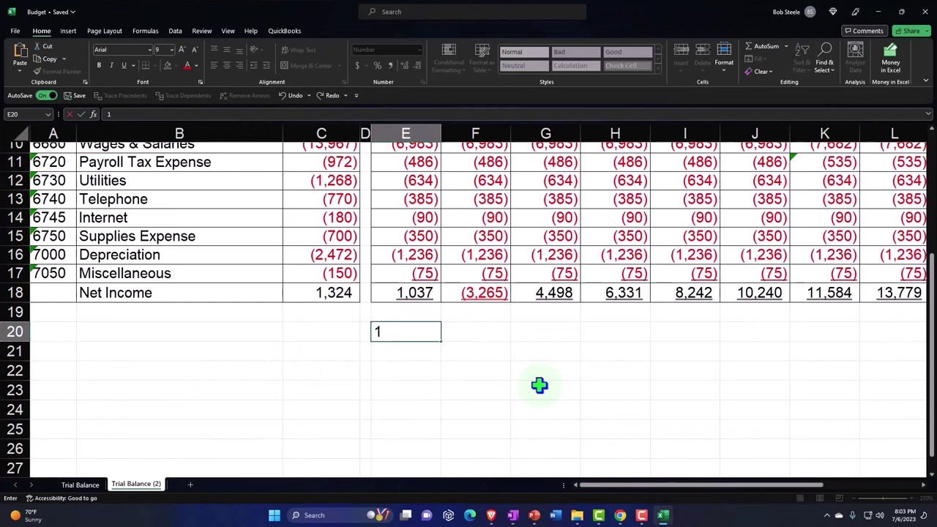
pyautogui.write(',706')
pyautogui.press('Return')
# In E21, compute net income E18 minus E20, giving (669).
pyautogui.write('+')
pyautogui.press('Up')
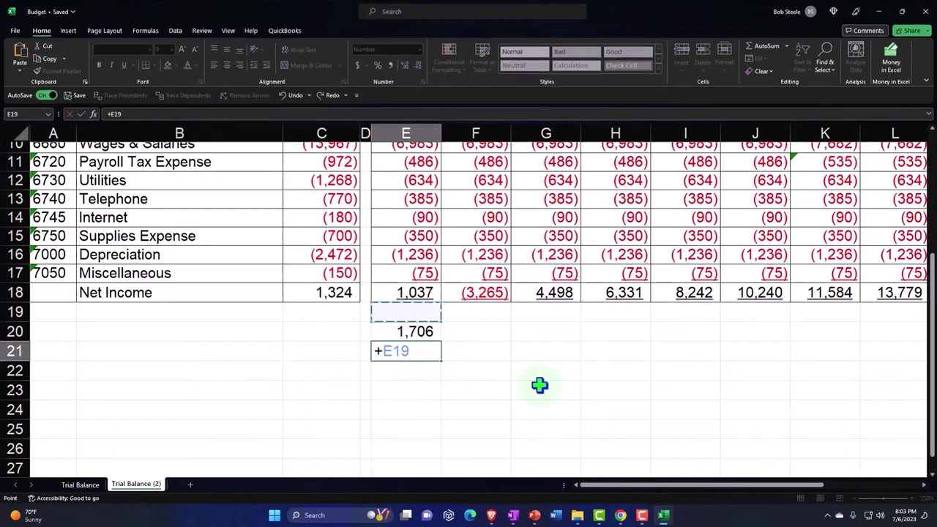
pyautogui.press('Up')
pyautogui.write('-')
pyautogui.press('Up')
pyautogui.press('Return')
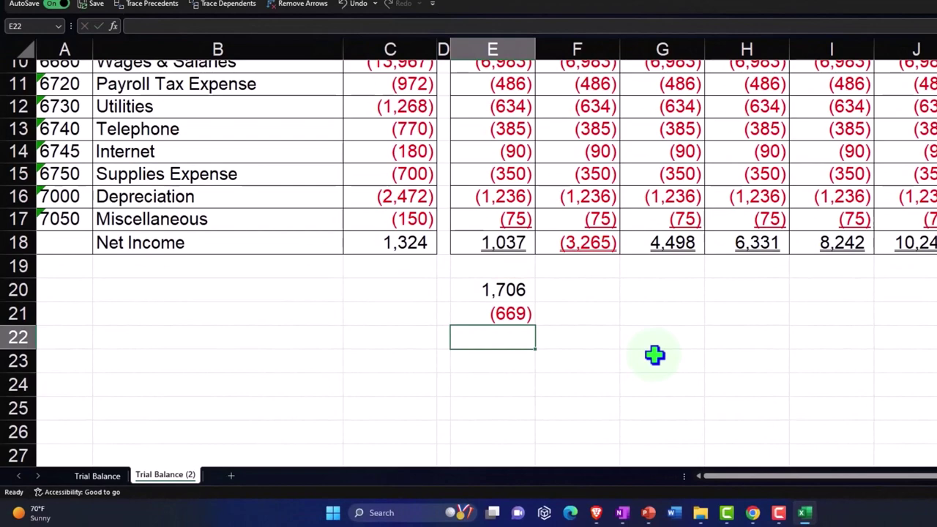
# Halve the difference with =E21/2 in E22, giving (334), and compare the Interest Expense formula in E5.
pyautogui.write('=')
pyautogui.press('Up')
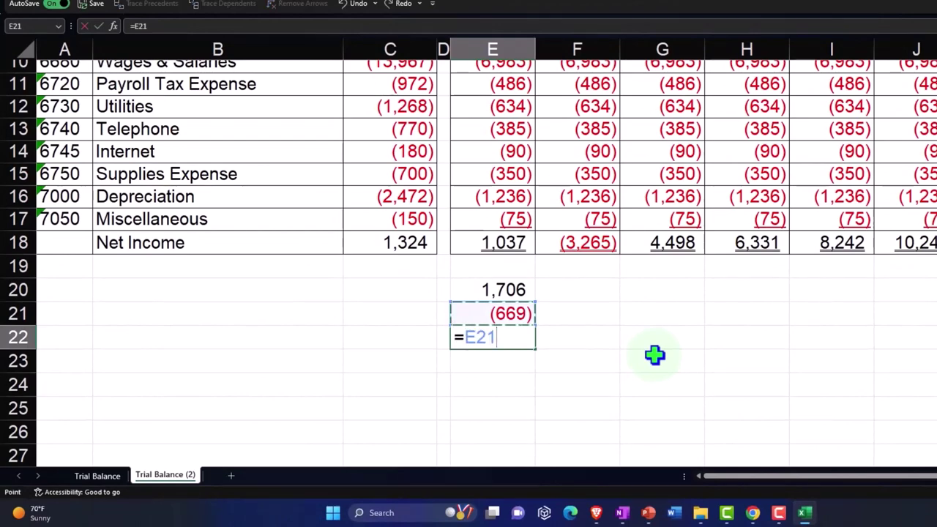
pyautogui.write('/2')
pyautogui.press('Return')
pyautogui.click(496, 336)
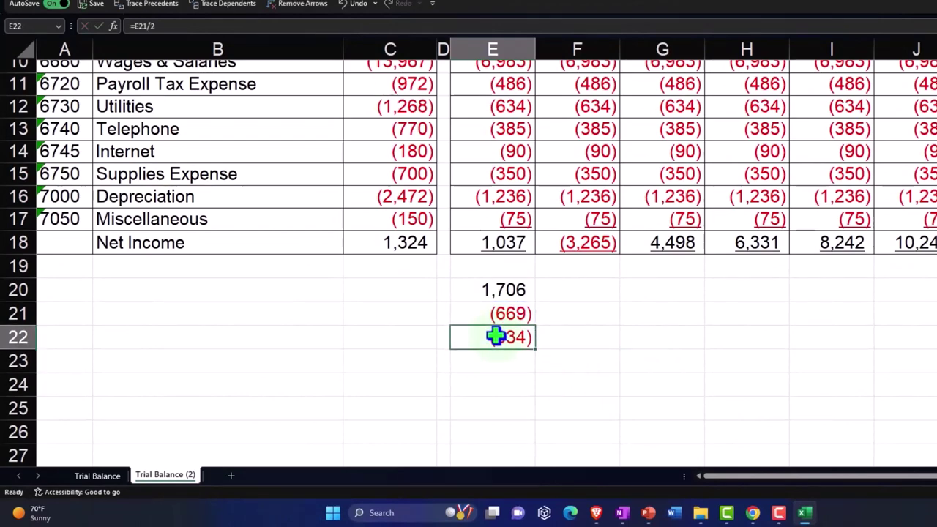
pyautogui.scroll(3, 507, 364)
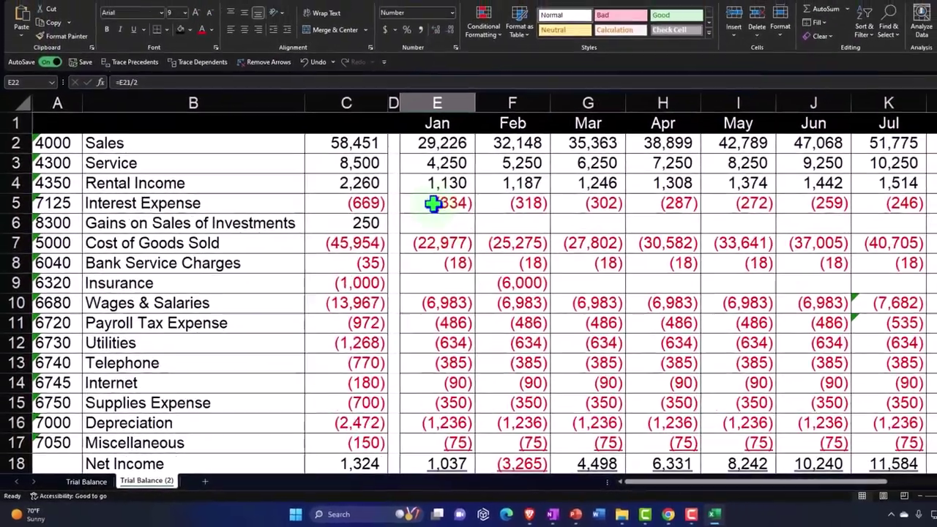
pyautogui.click(489, 162)
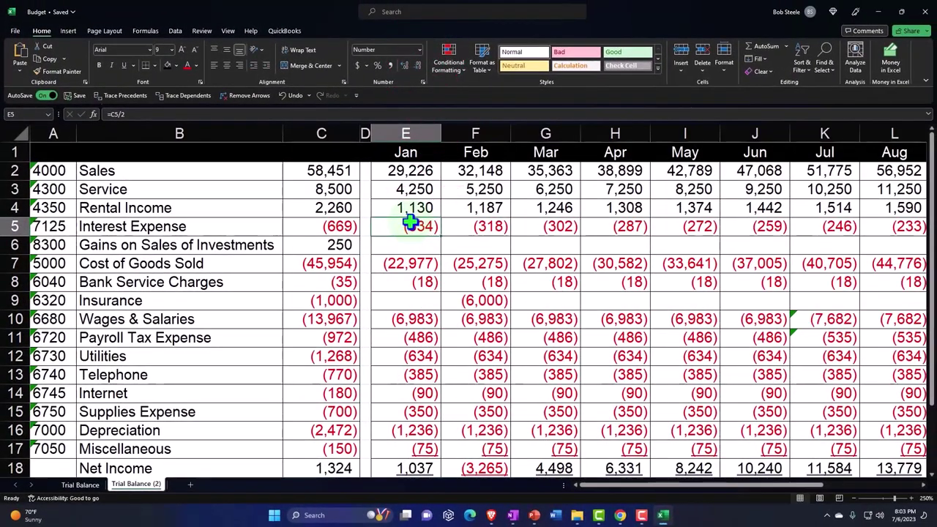
# Return to Xero and open the Budget Manager from Accounting > Reports.
pyautogui.click(620, 515)
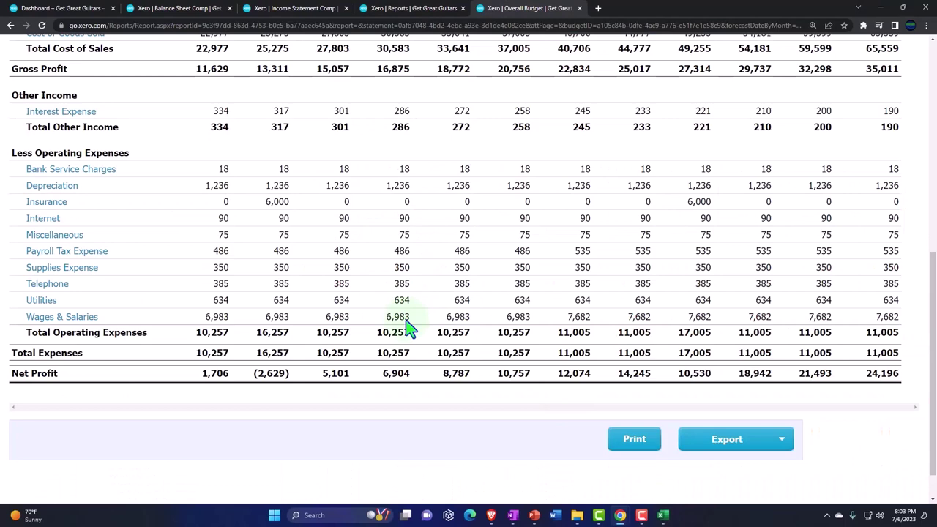
pyautogui.scroll(3, 409, 329)
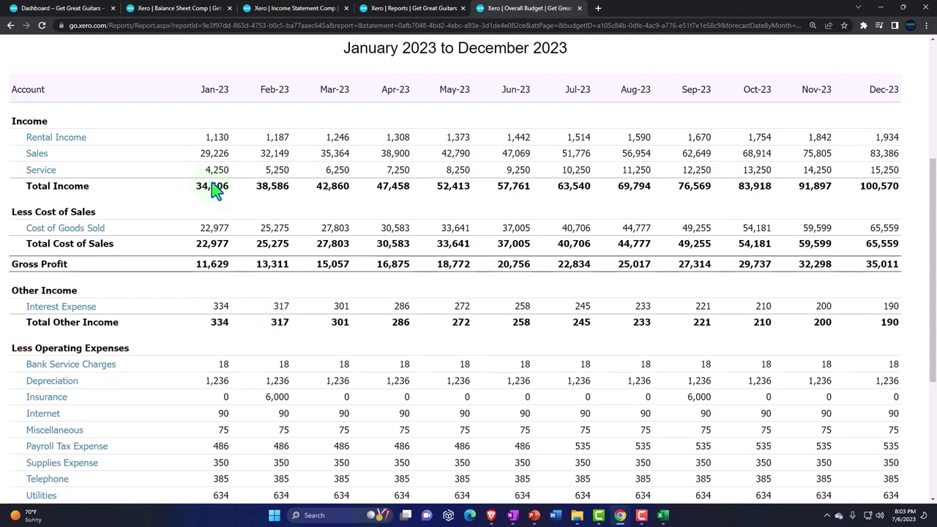
pyautogui.click(64, 9)
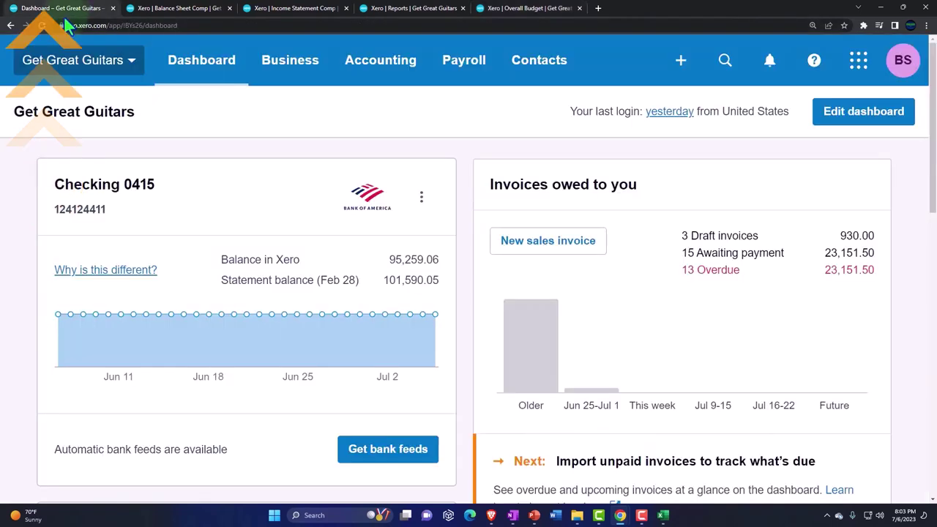
pyautogui.click(375, 71)
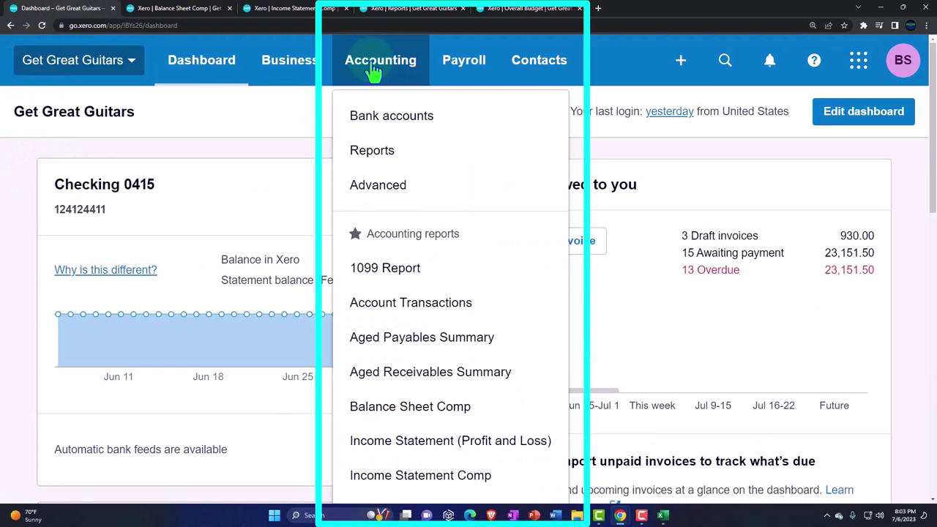
pyautogui.click(395, 153)
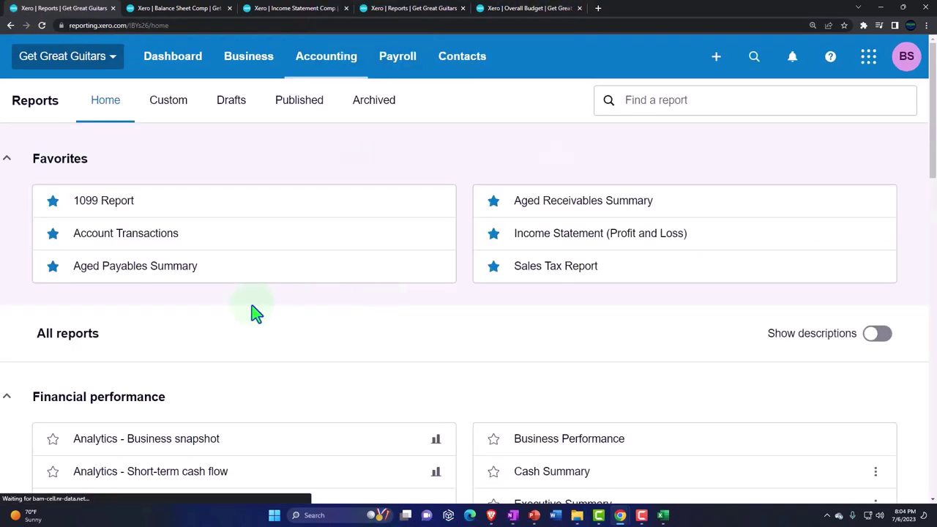
pyautogui.scroll(-3, 250, 313)
pyautogui.scroll(-1, 249, 314)
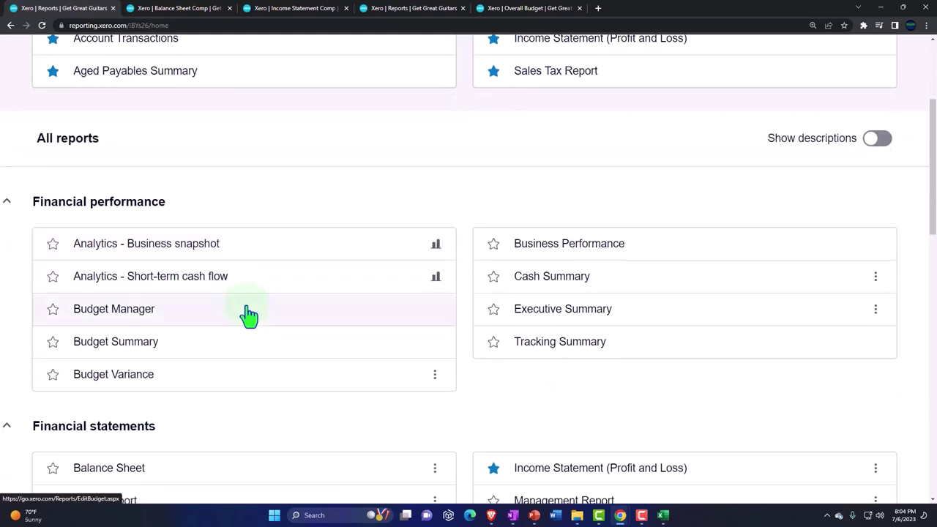
pyautogui.click(139, 318)
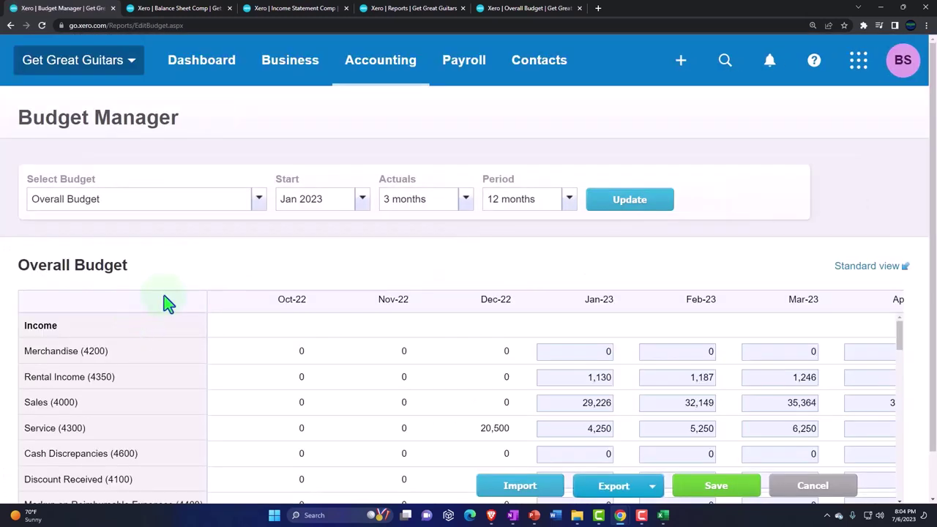
# Set Actuals to None, update, and scroll down to Other Income.
pyautogui.scroll(-1, 167, 303)
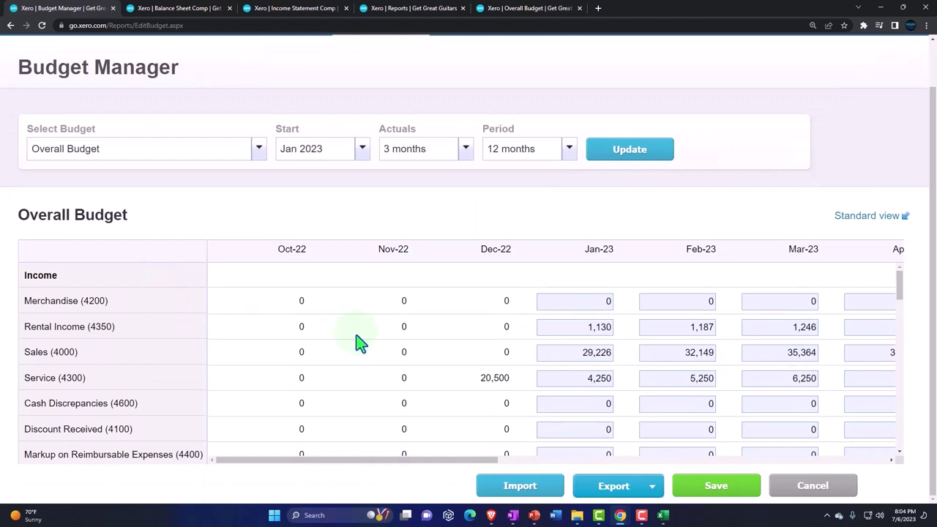
pyautogui.scroll(-1, 358, 343)
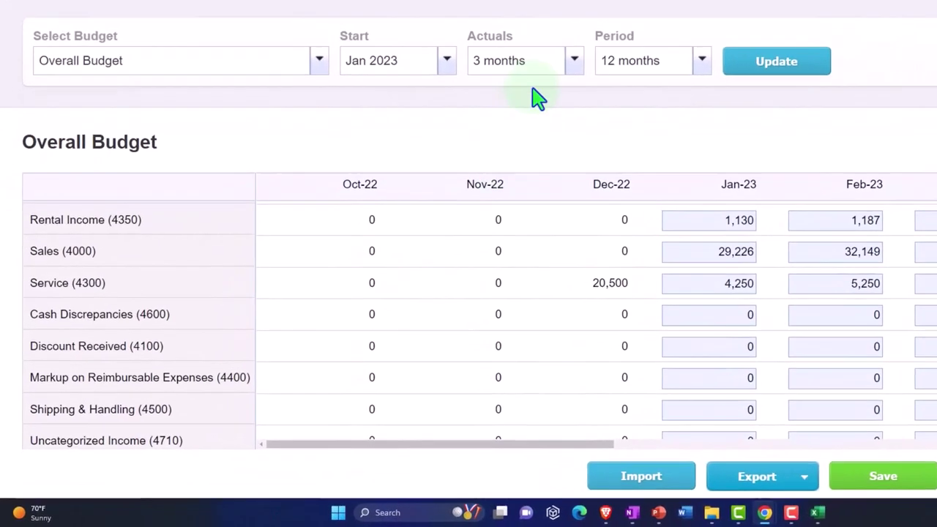
pyautogui.click(574, 61)
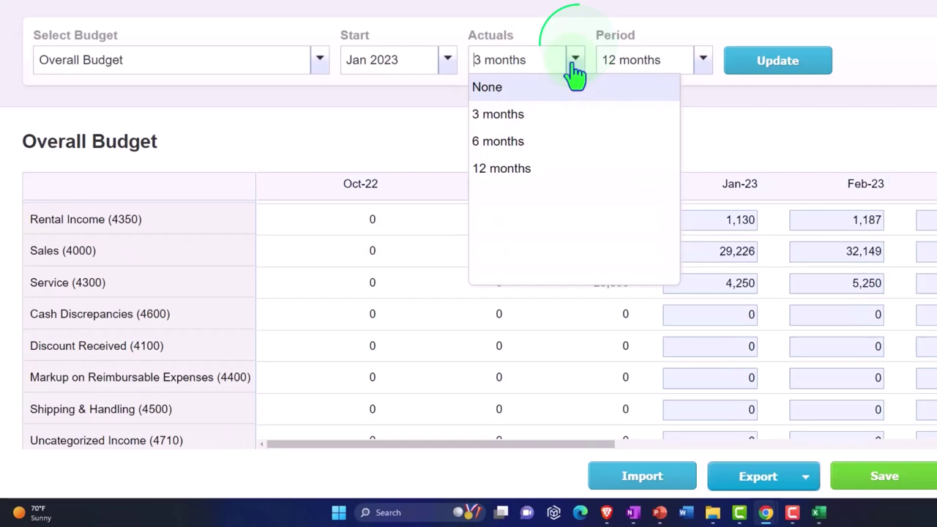
pyautogui.click(504, 89)
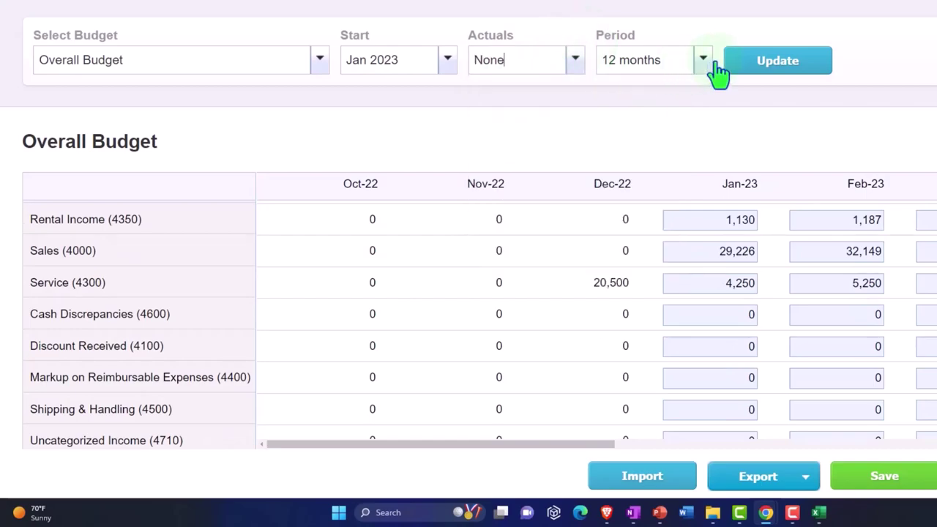
pyautogui.click(753, 65)
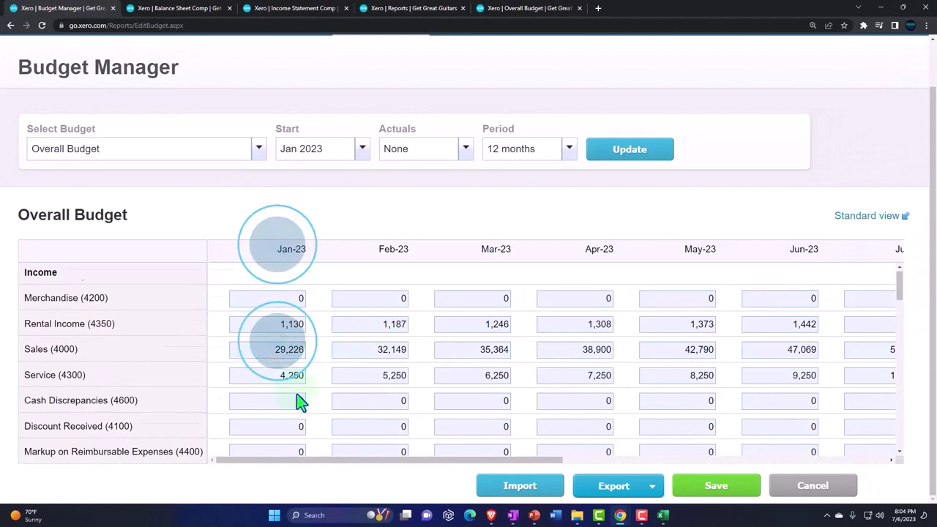
pyautogui.scroll(-4, 299, 401)
pyautogui.scroll(-4, 297, 388)
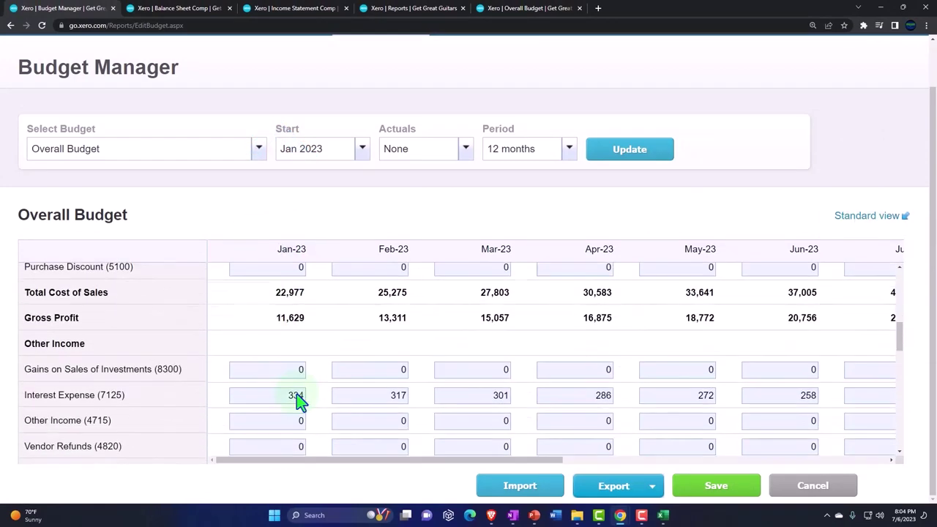
# Make the Jan-23 to May-23 Interest Expense amounts negative, starting with (334), (317) and (301).
pyautogui.click(282, 347)
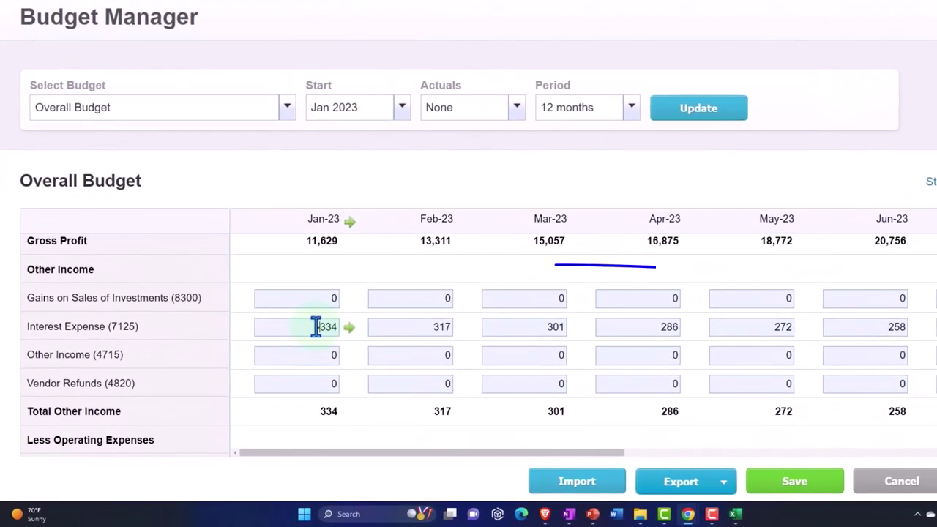
pyautogui.doubleClick(317, 327)
pyautogui.write('(334)')
pyautogui.doubleClick(399, 331)
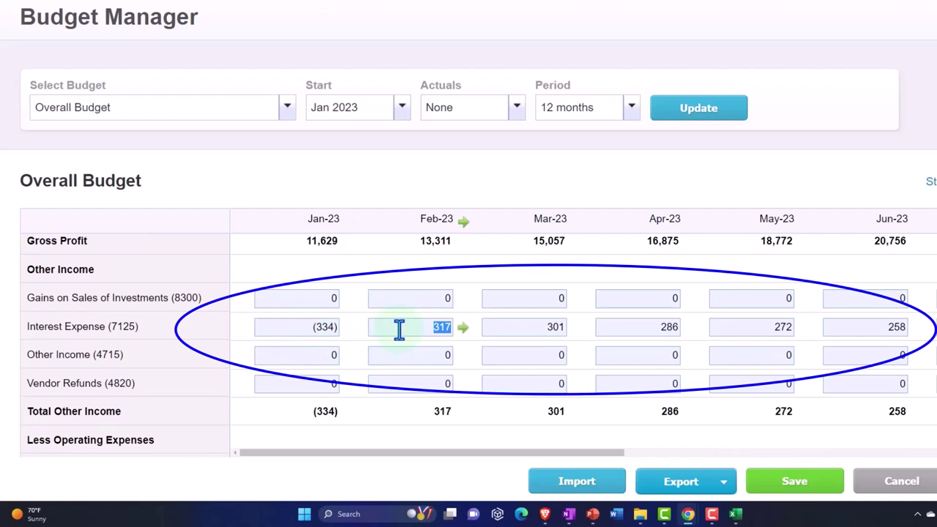
pyautogui.write('(317)')
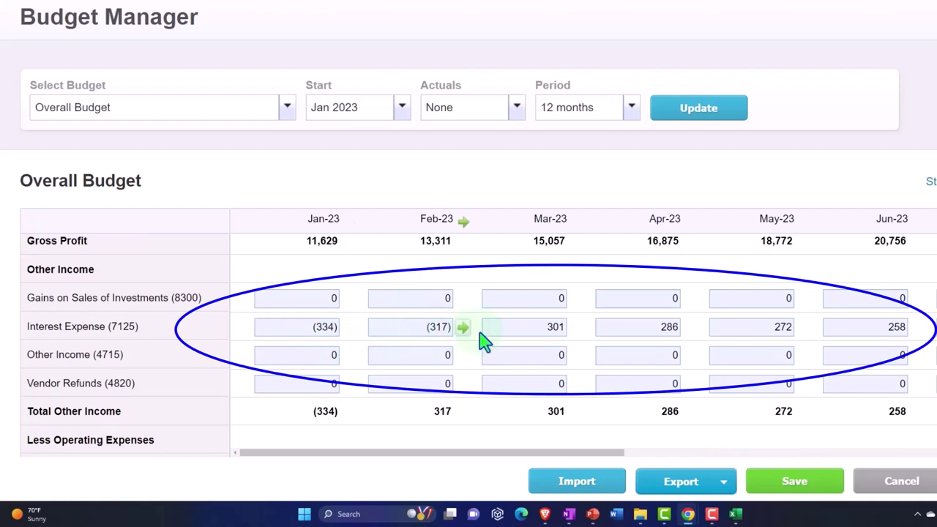
pyautogui.doubleClick(519, 331)
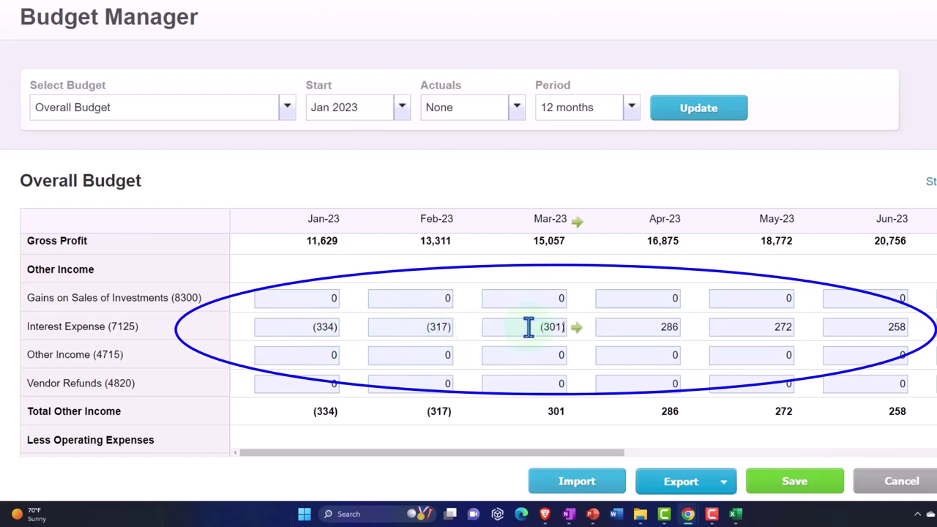
pyautogui.write('(301)')
pyautogui.doubleClick(636, 329)
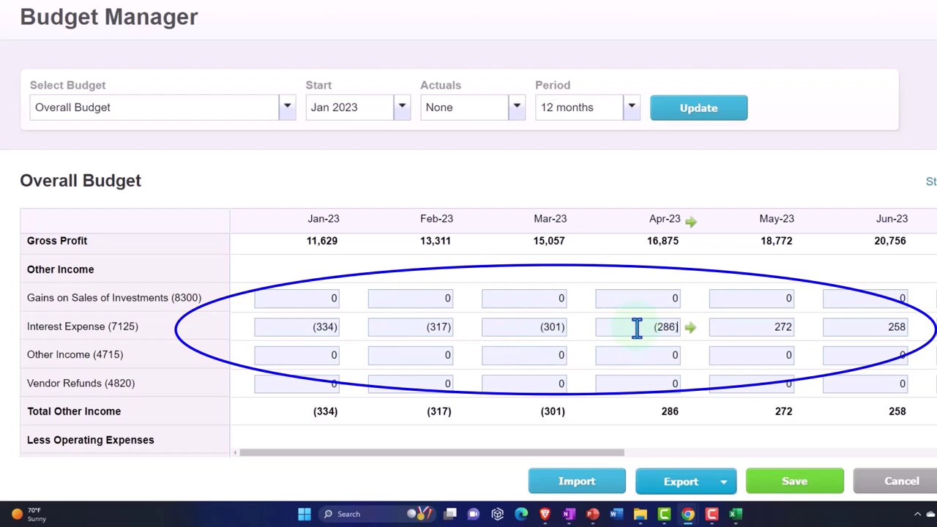
pyautogui.doubleClick(742, 329)
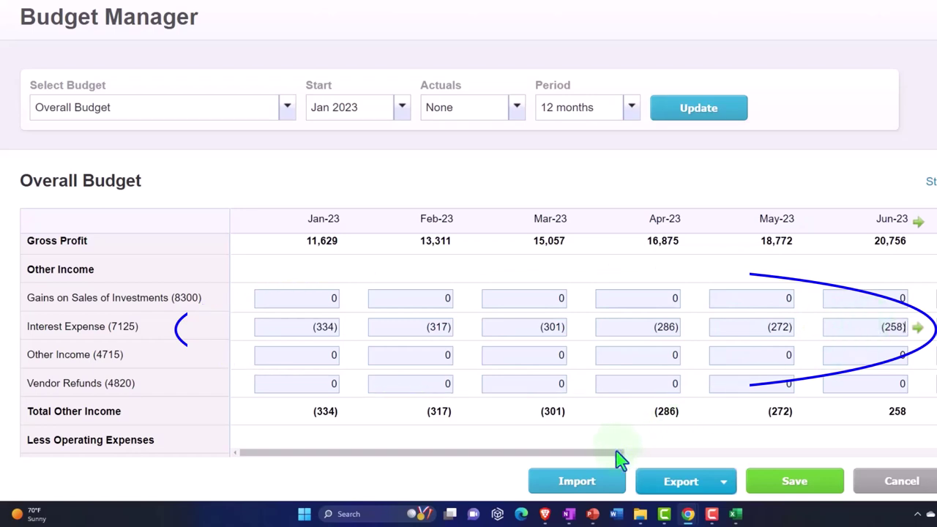
pyautogui.moveTo(619, 454)
pyautogui.mouseDown()
pyautogui.moveTo(649, 464)
pyautogui.moveTo(902, 478)
pyautogui.mouseUp()
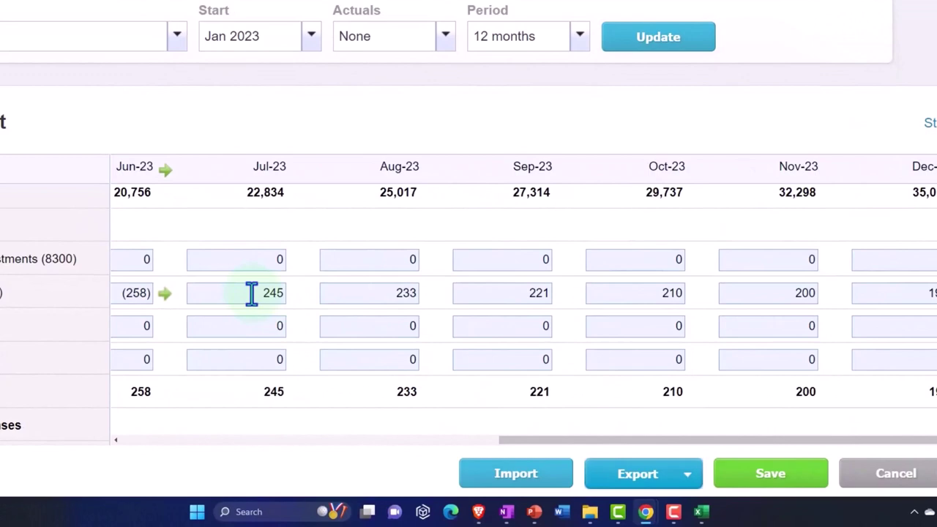
# Bracket the Jul-23 to Dec-23 Interest Expense amounts as negatives, from (245) through (190).
pyautogui.click(252, 294)
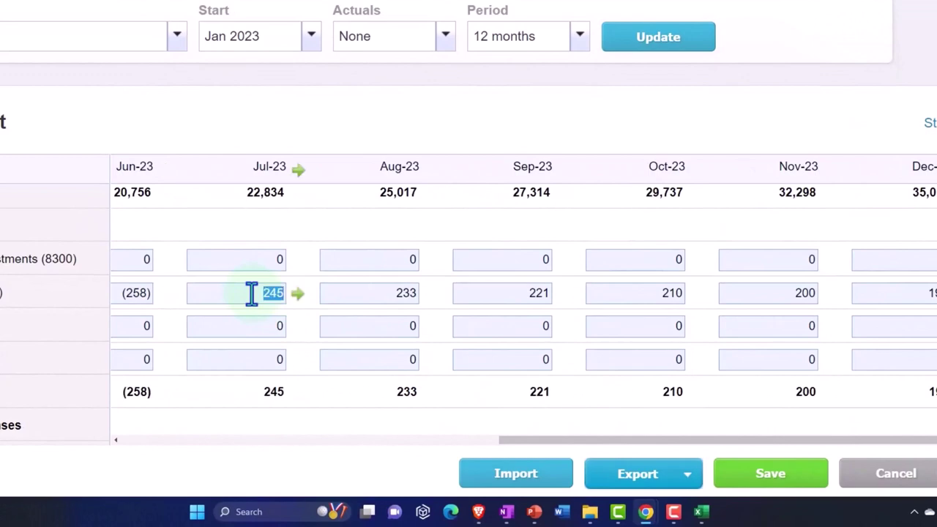
pyautogui.write('(245)')
pyautogui.click(384, 295)
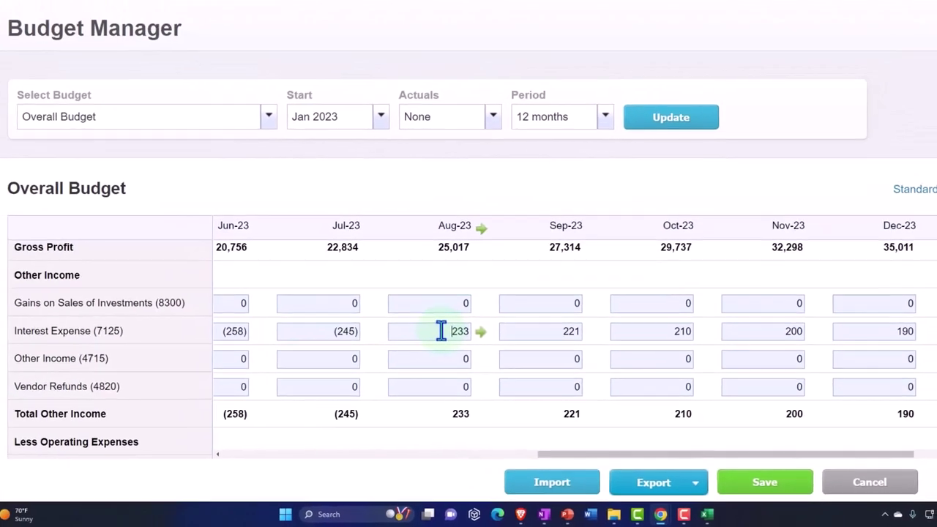
pyautogui.write('(')
pyautogui.press('End')
pyautogui.write(')')
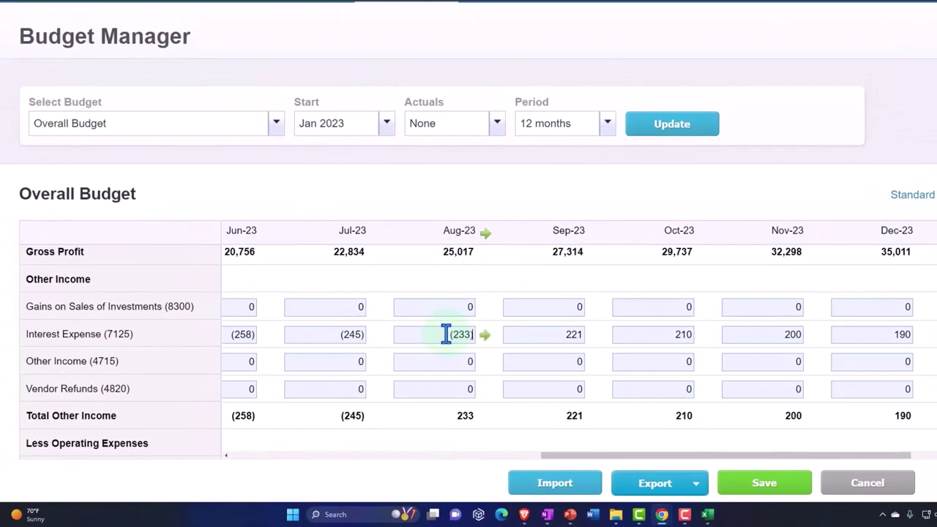
pyautogui.click(561, 334)
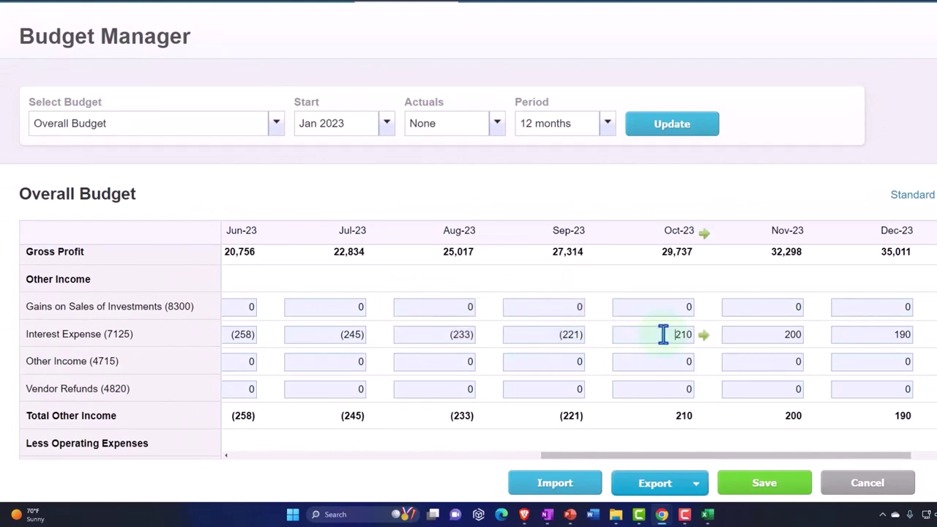
pyautogui.click(769, 337)
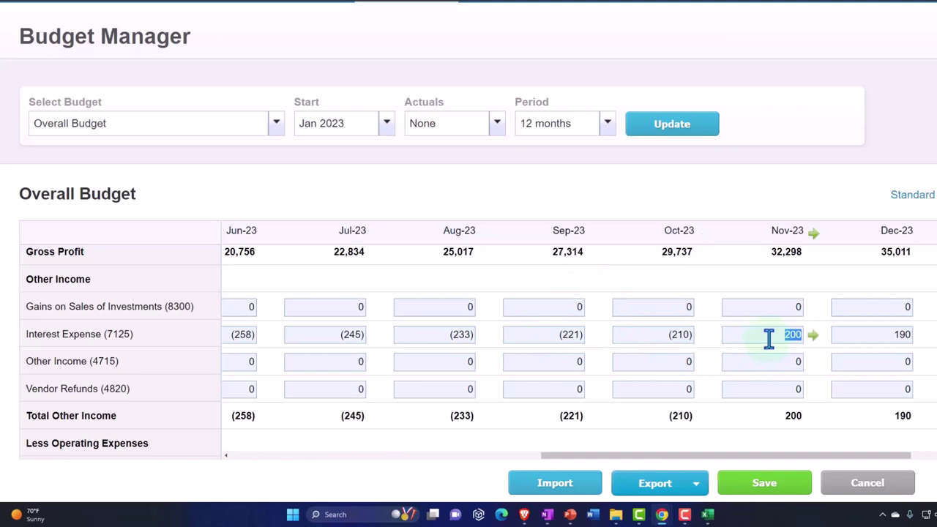
pyautogui.write('(')
pyautogui.press('End')
pyautogui.write(')')
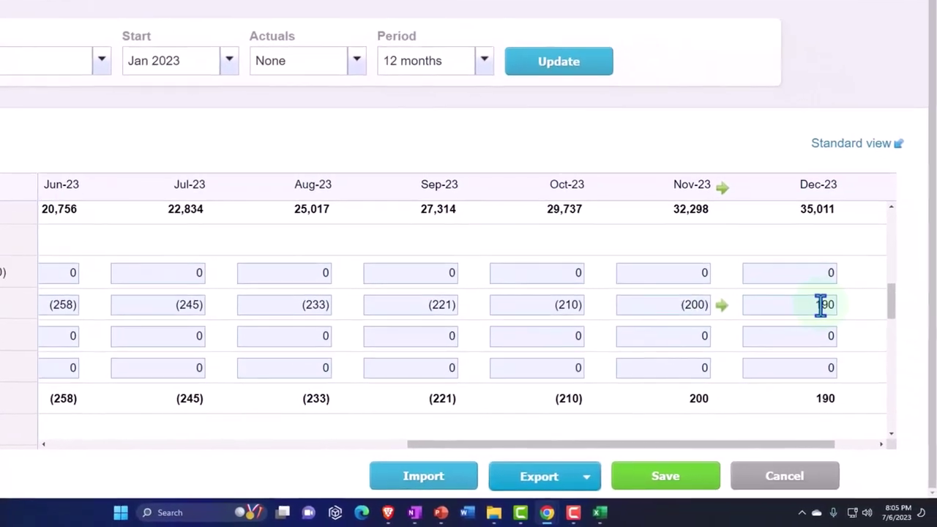
pyautogui.click(807, 308)
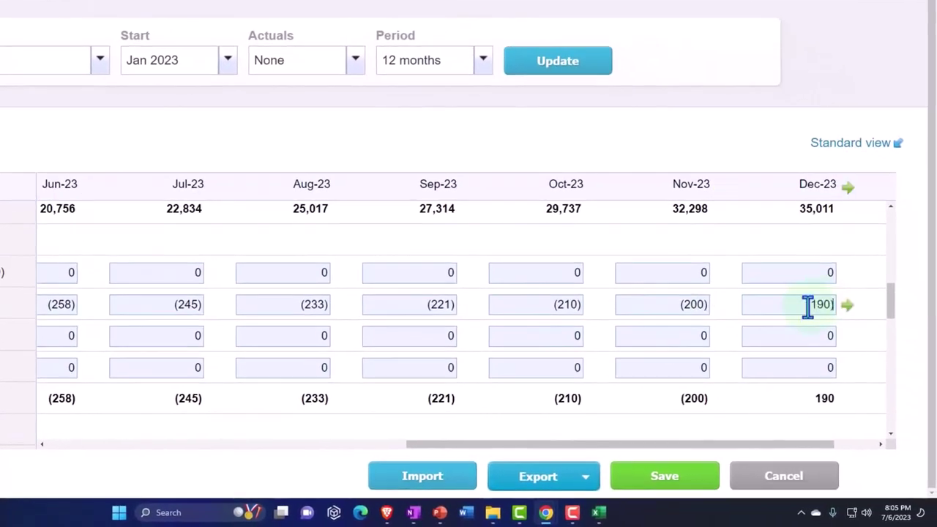
pyautogui.moveTo(766, 444); pyautogui.dragTo(822, 443)
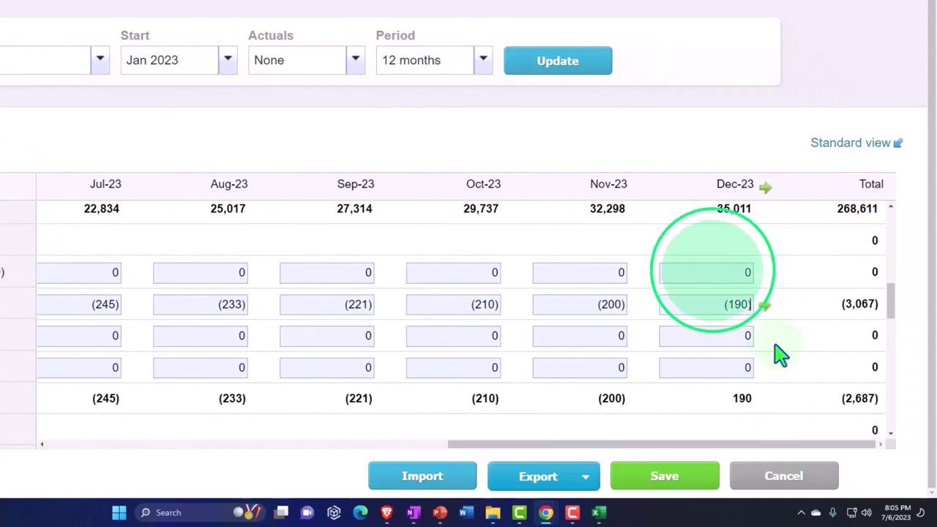
pyautogui.click(719, 277)
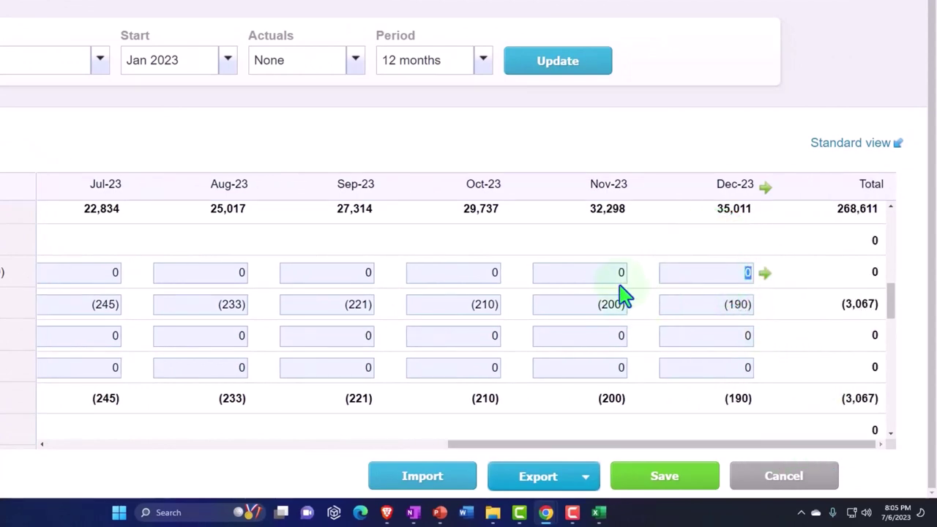
# Save the budget and review the Overall Budget summary down to Net Profit, January showing 1,038.
pyautogui.click(651, 480)
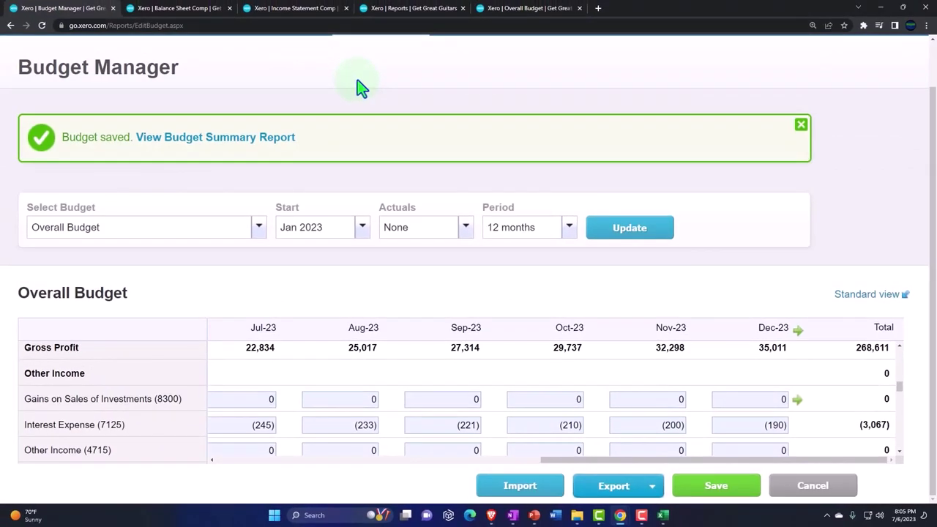
pyautogui.click(410, 9)
pyautogui.click(504, 9)
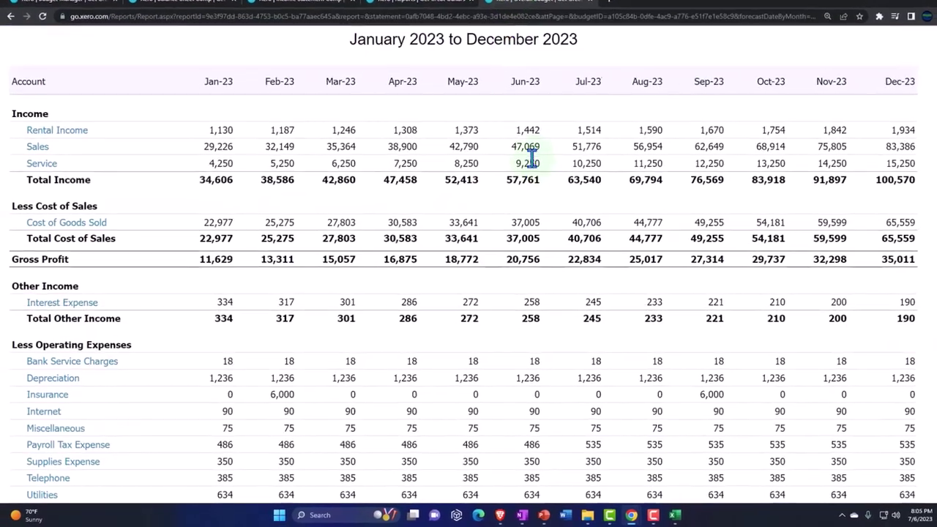
pyautogui.scroll(1, 586, 197)
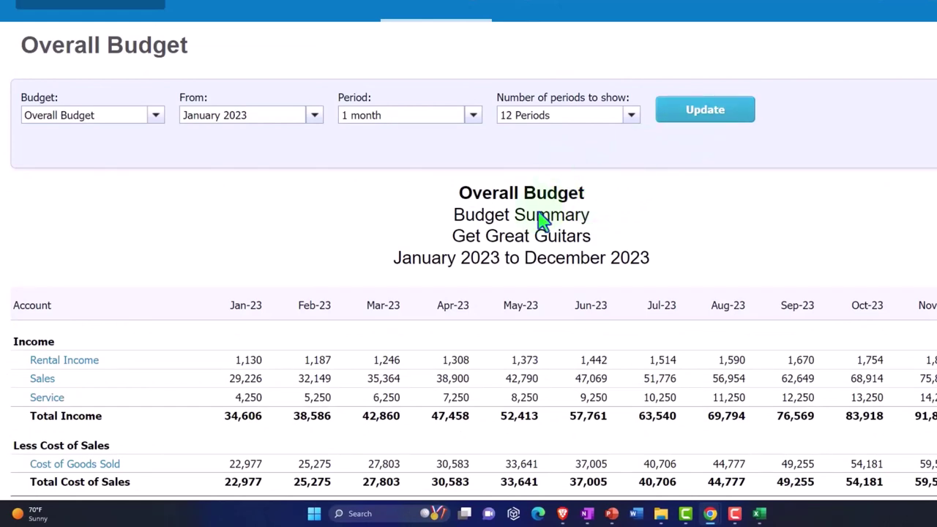
pyautogui.scroll(-5, 456, 242)
pyautogui.scroll(-3, 427, 270)
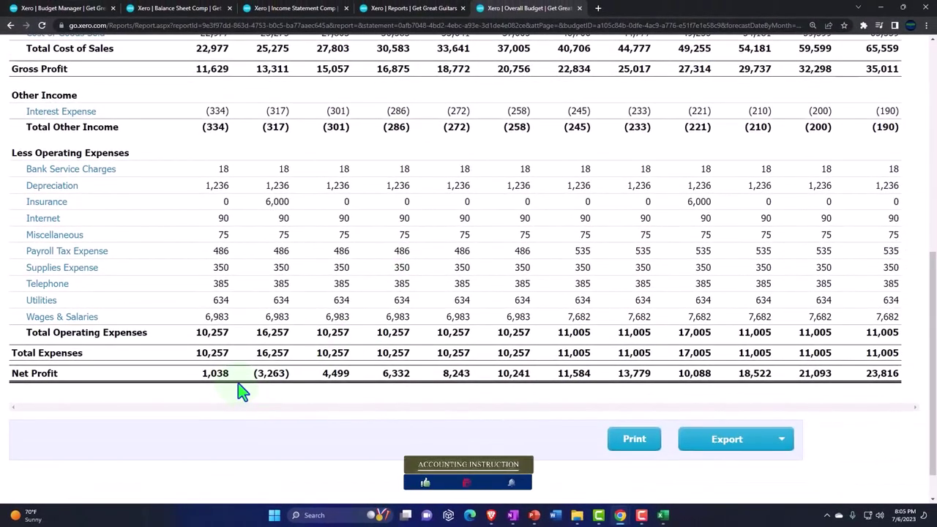
# Delete the scratch figures in E20:E22 of the Excel Budget workbook, then go back to Xero.
pyautogui.click(662, 516)
pyautogui.scroll(-3, 508, 395)
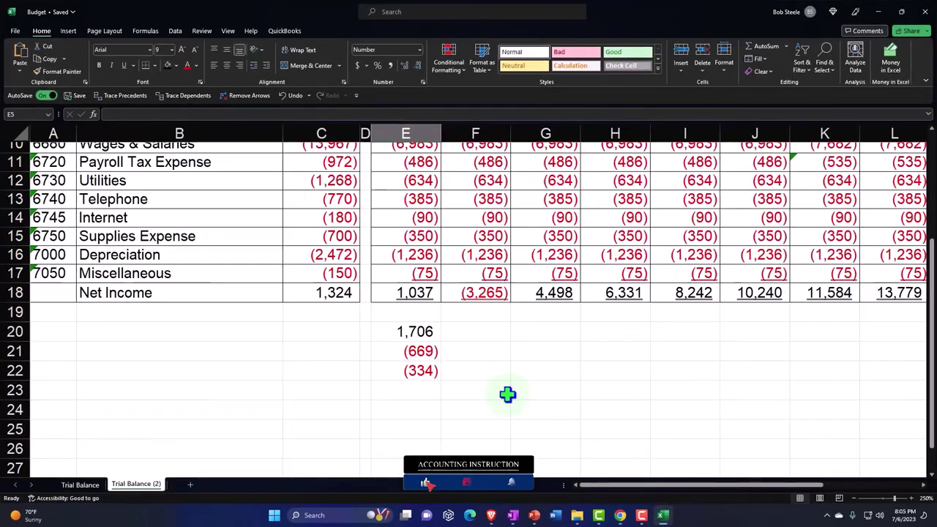
pyautogui.moveTo(429, 334); pyautogui.dragTo(429, 368)
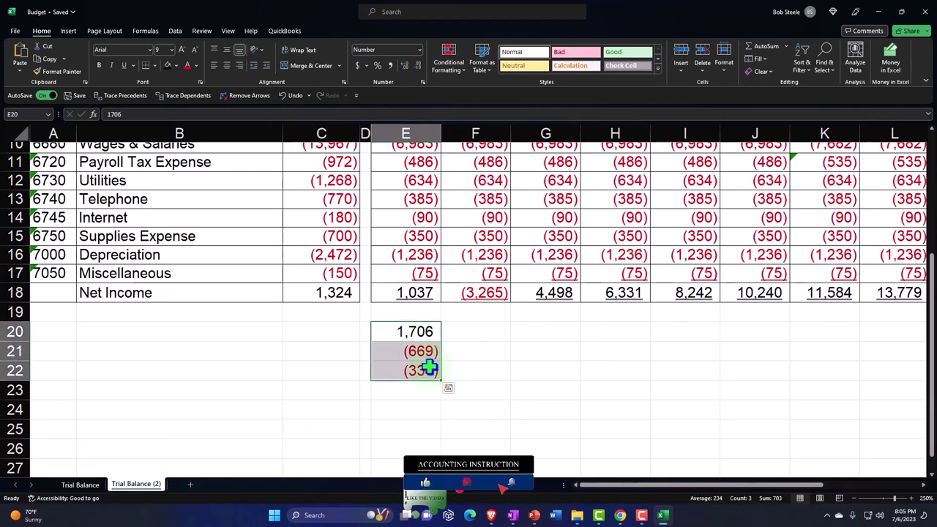
pyautogui.press('Delete')
pyautogui.moveTo(652, 486); pyautogui.dragTo(798, 500)
pyautogui.click(828, 311)
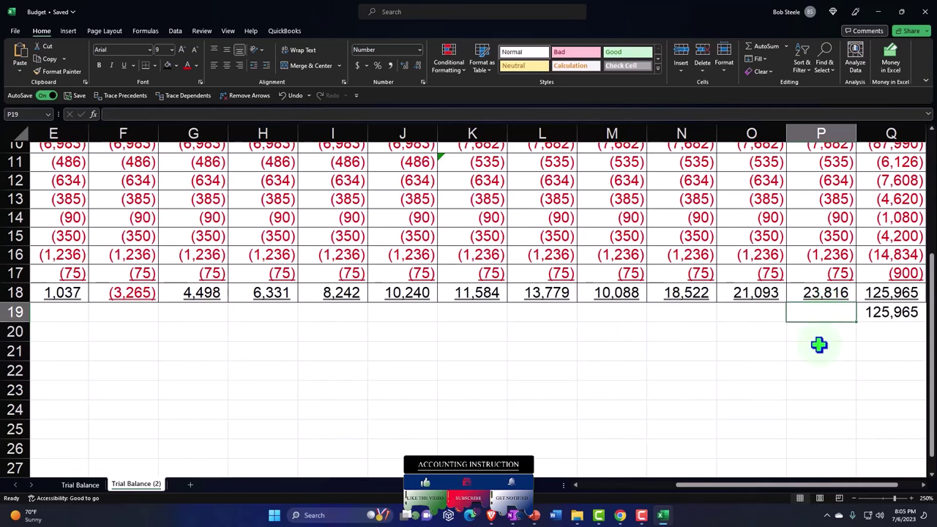
pyautogui.click(665, 514)
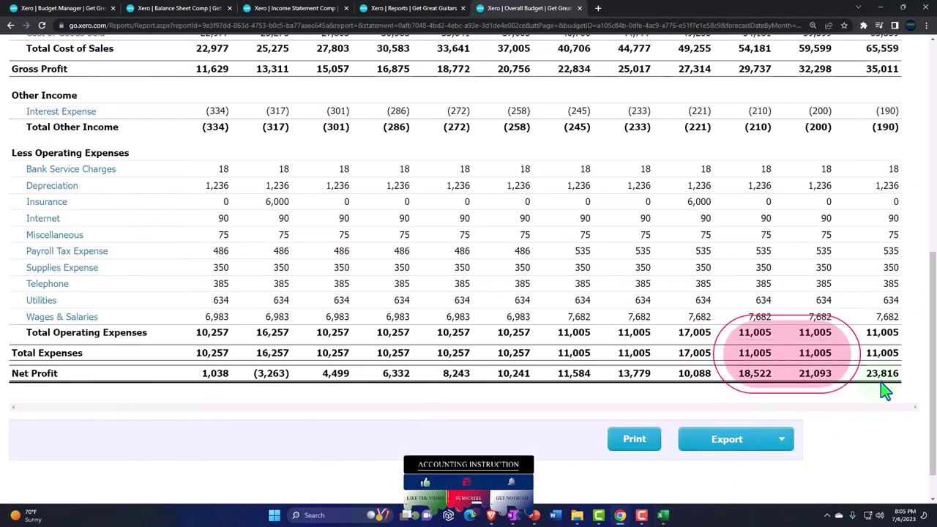
# Update the budget report with Period set to 12 months and 1 Period, then go back to Excel.
pyautogui.scroll(6, 856, 398)
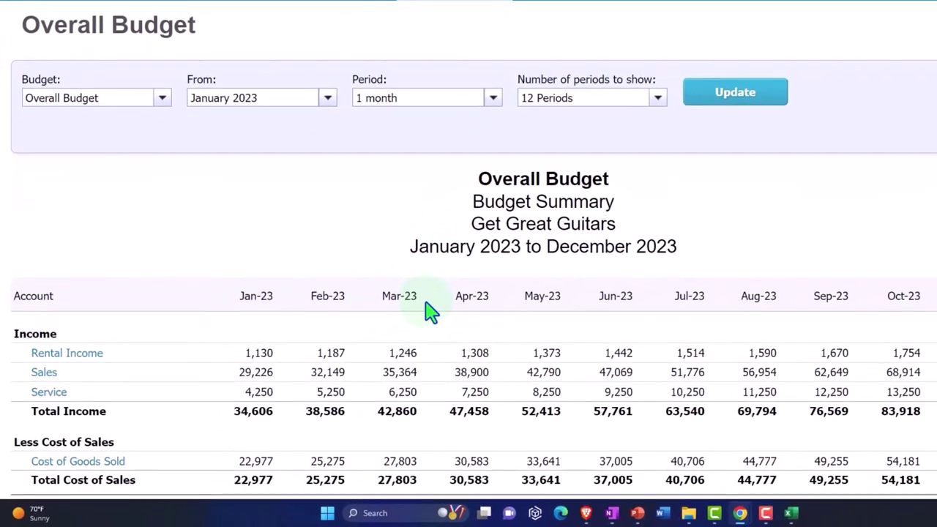
pyautogui.click(495, 103)
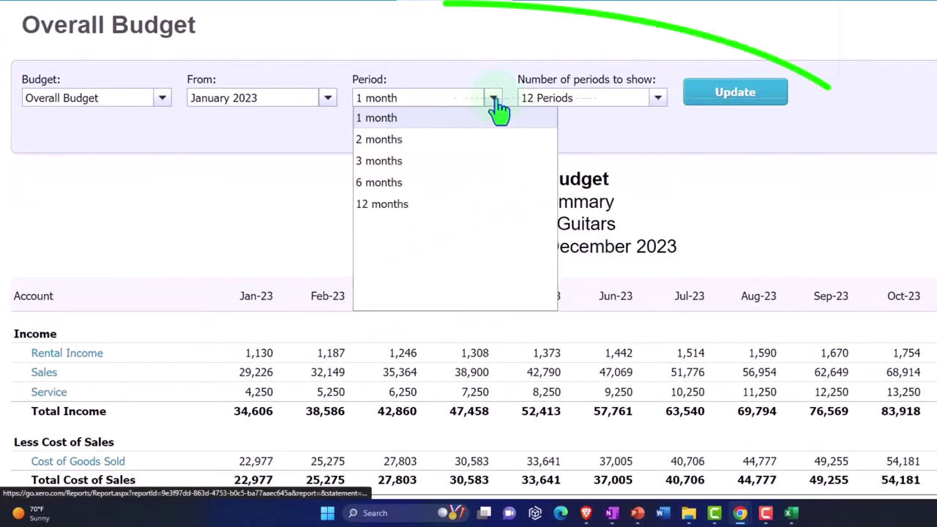
pyautogui.click(436, 209)
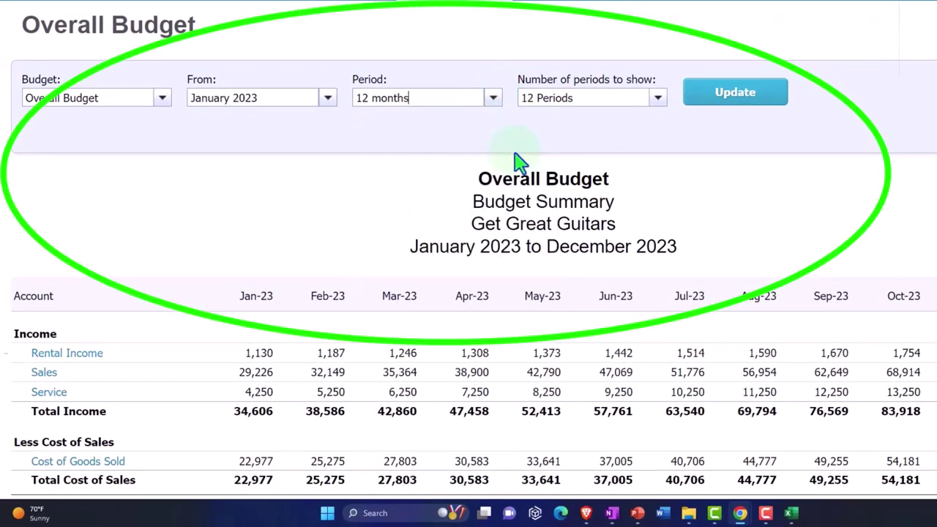
pyautogui.click(658, 103)
pyautogui.scroll(-1, 628, 210)
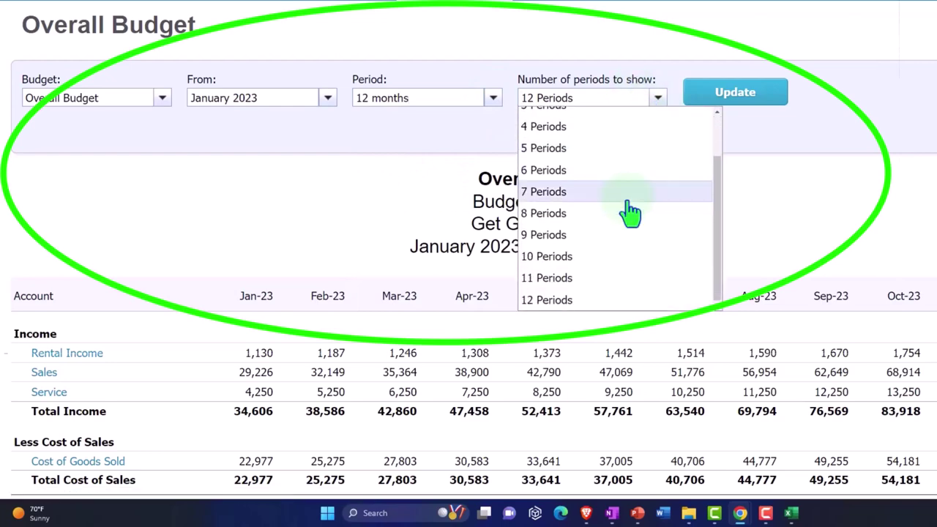
pyautogui.scroll(1, 608, 187)
pyautogui.click(584, 126)
pyautogui.scroll(2, 584, 167)
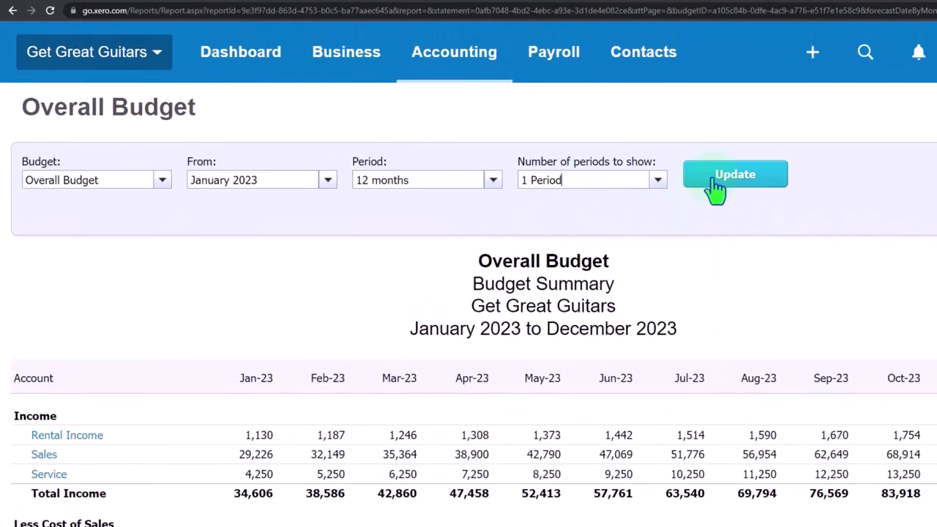
pyautogui.click(715, 180)
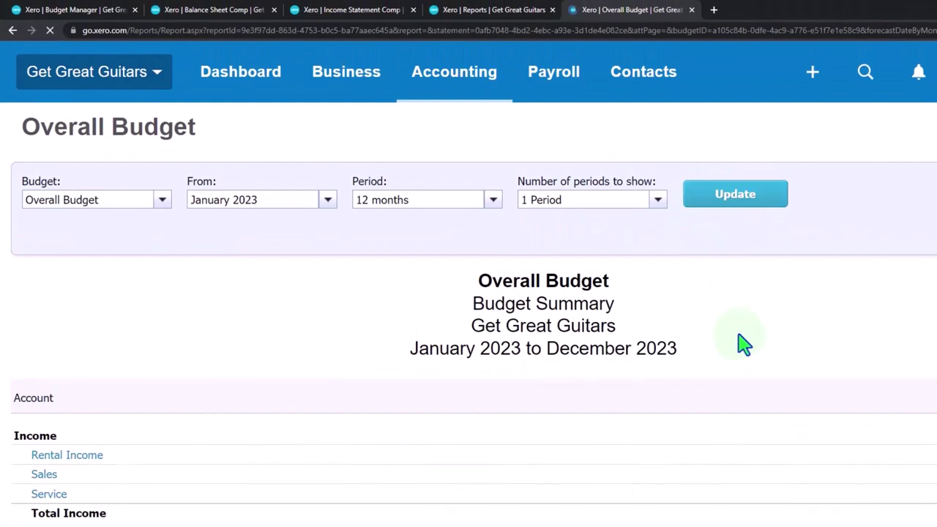
pyautogui.scroll(-6, 740, 341)
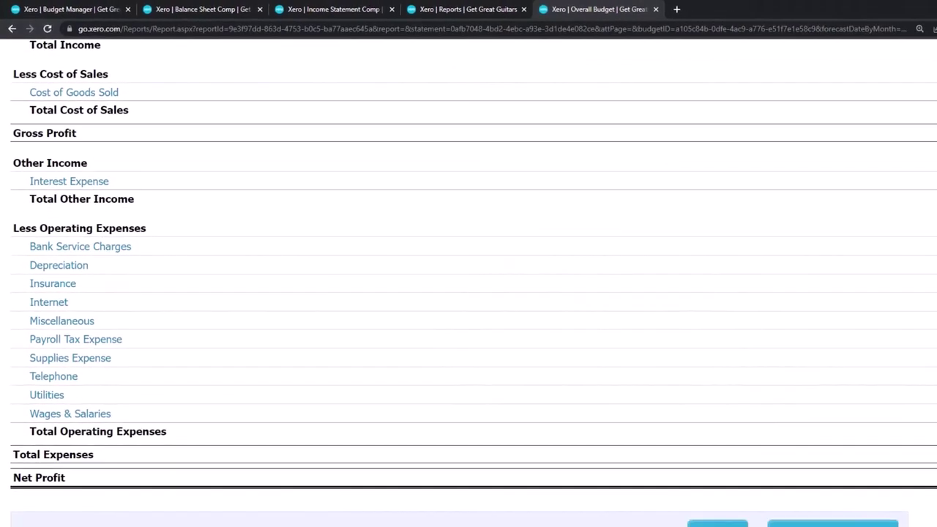
pyautogui.click(682, 525)
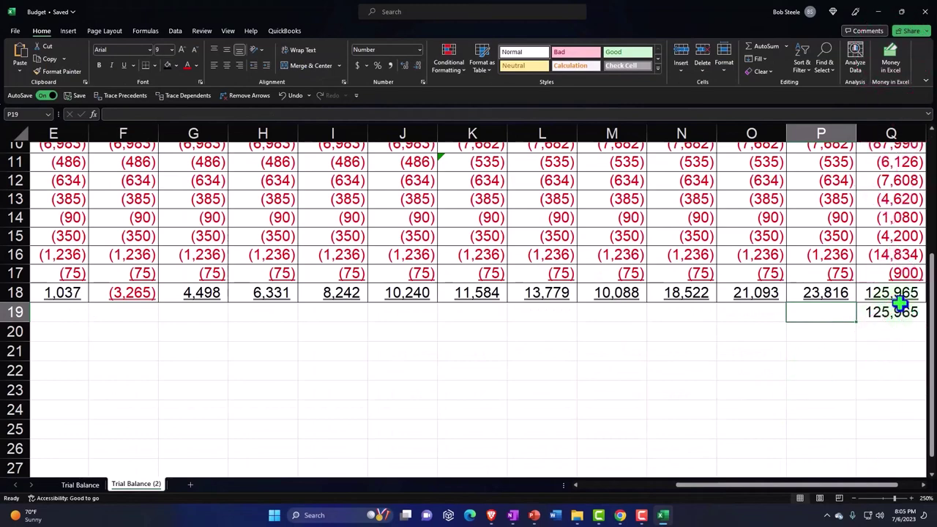
# Enter 125,972 in Q21 and =+Q19-Q21 in Q22, giving a (7) difference.
pyautogui.click(898, 347)
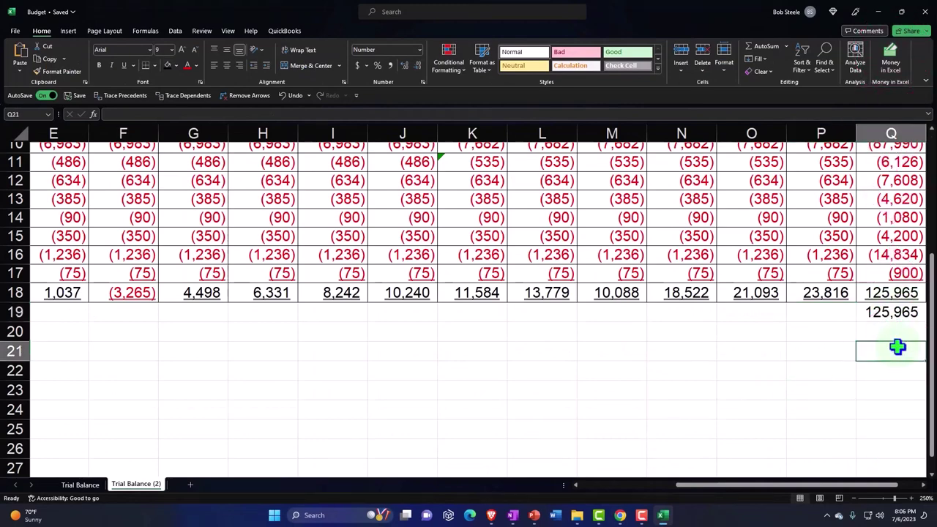
pyautogui.write('125,972')
pyautogui.press('Return')
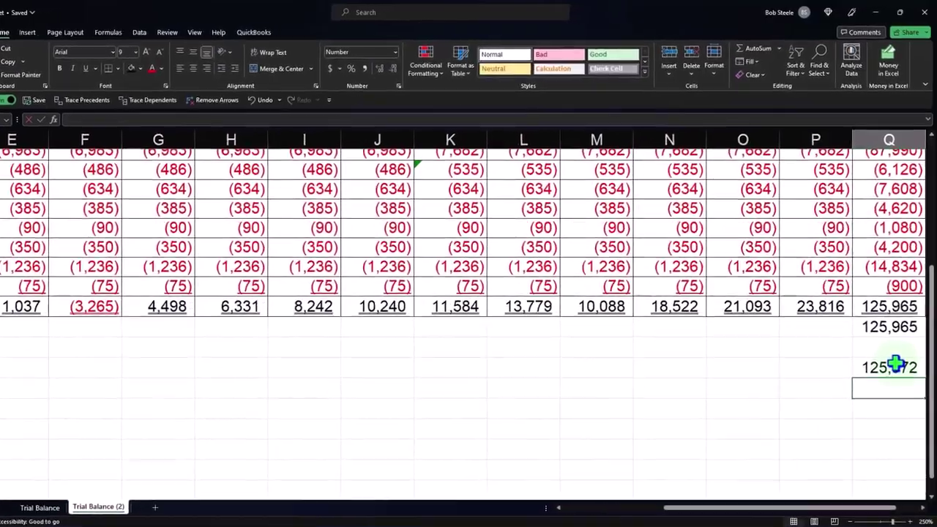
pyautogui.write('+')
pyautogui.press('Up')
pyautogui.press('Up')
pyautogui.press('Up')
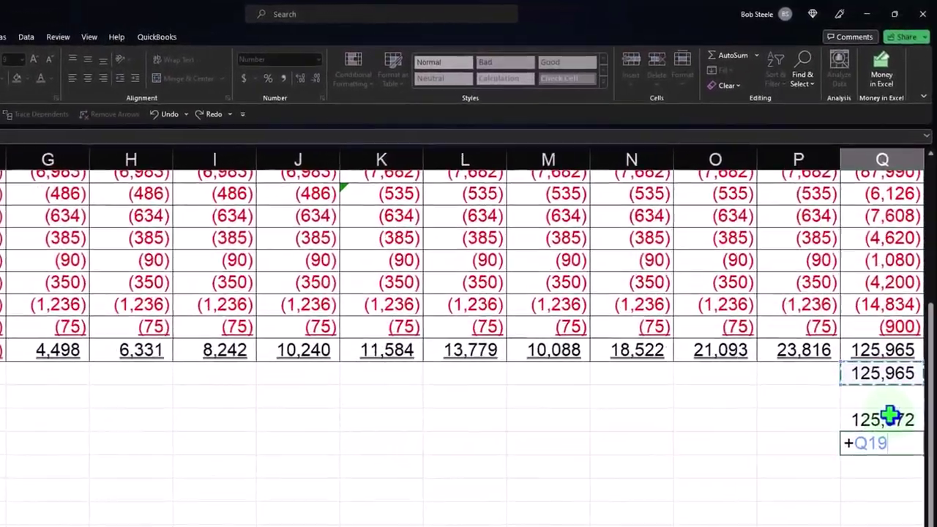
pyautogui.write('-')
pyautogui.press('Up')
pyautogui.press('Return')
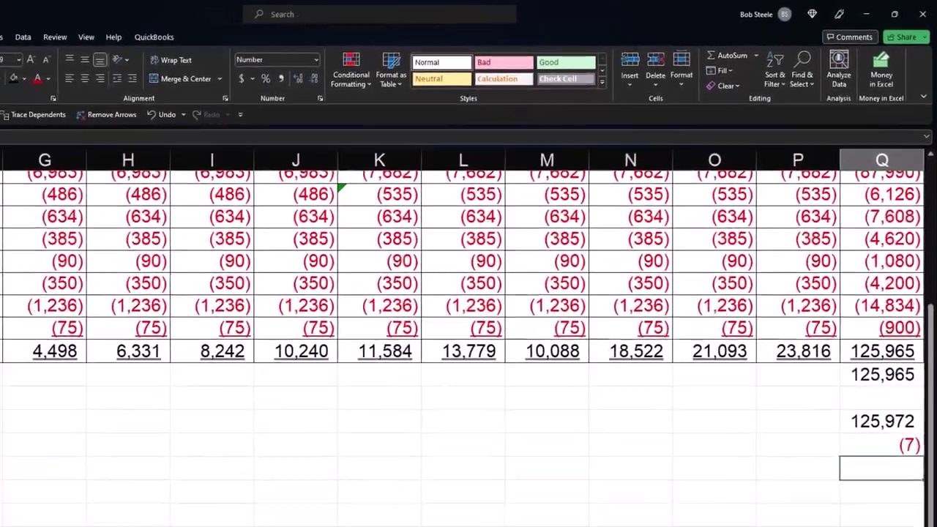
pyautogui.click(663, 517)
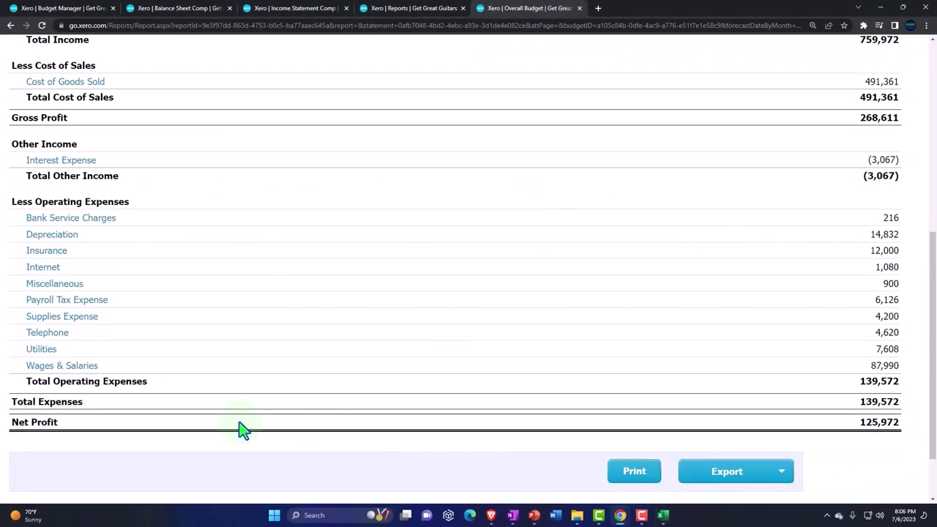
# Update the budget report with Period set to 1 month and 12 periods, showing Jan-23 to Dec-23.
pyautogui.scroll(5, 244, 430)
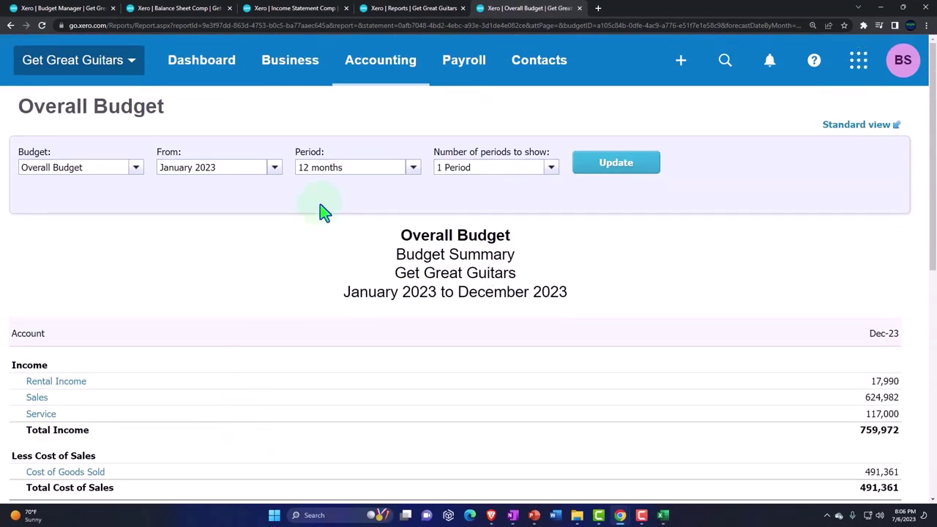
pyautogui.click(412, 169)
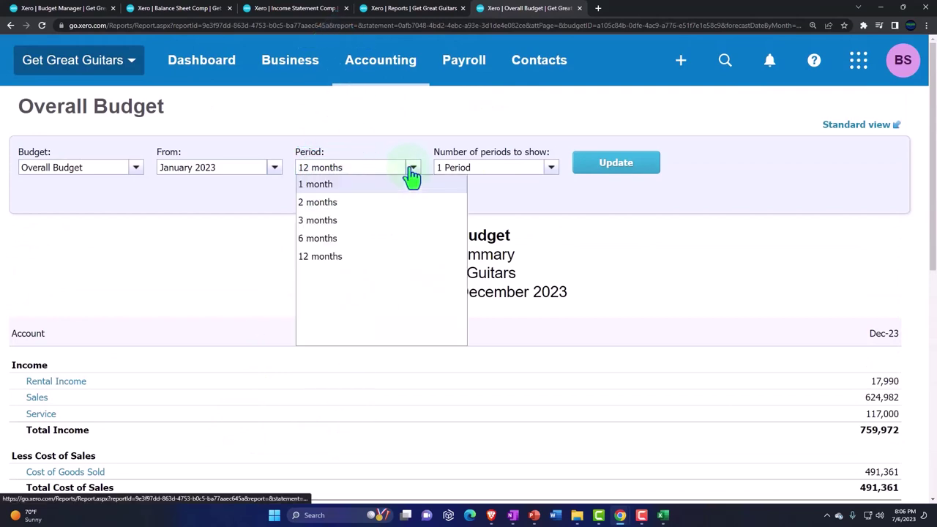
pyautogui.click(344, 187)
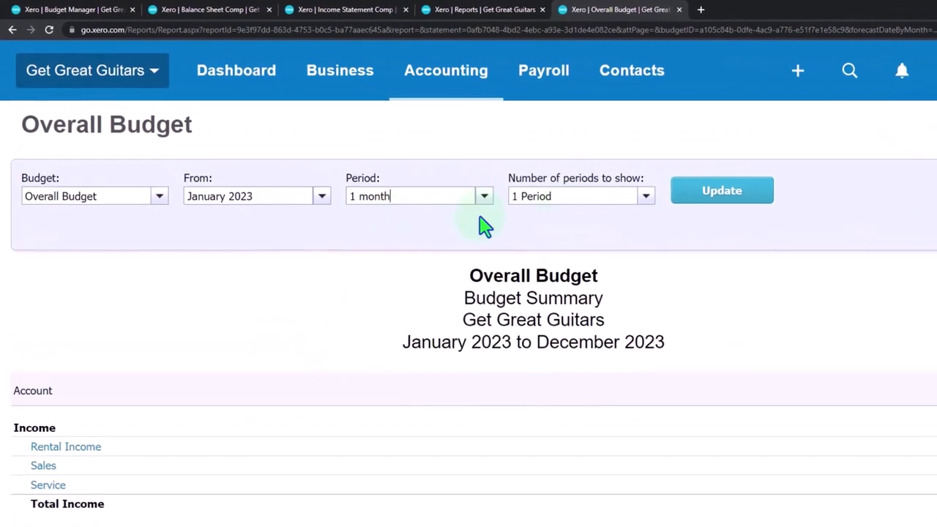
pyautogui.click(645, 202)
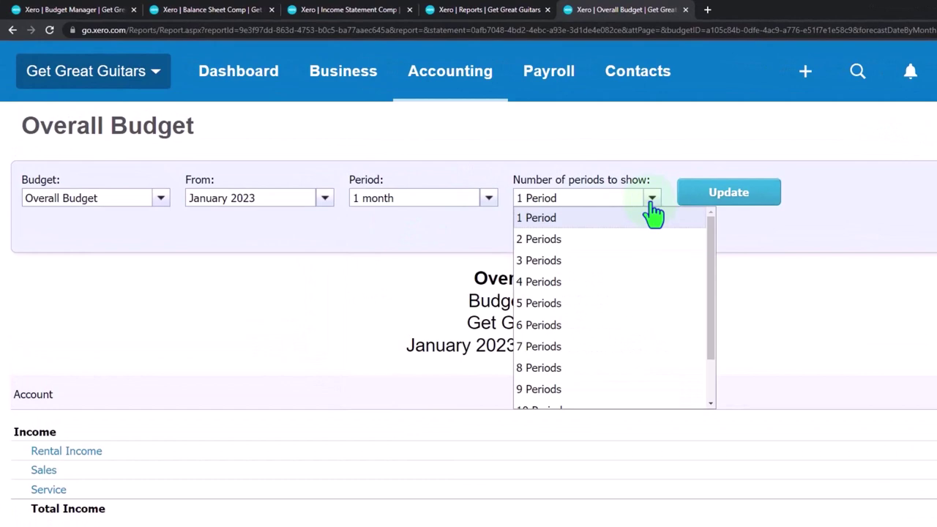
pyautogui.scroll(-2, 639, 263)
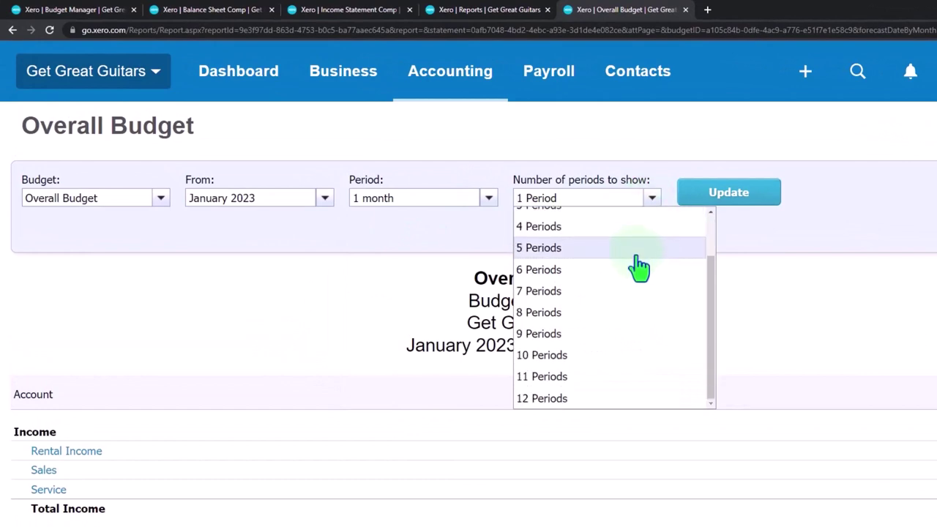
pyautogui.click(598, 399)
pyautogui.click(717, 196)
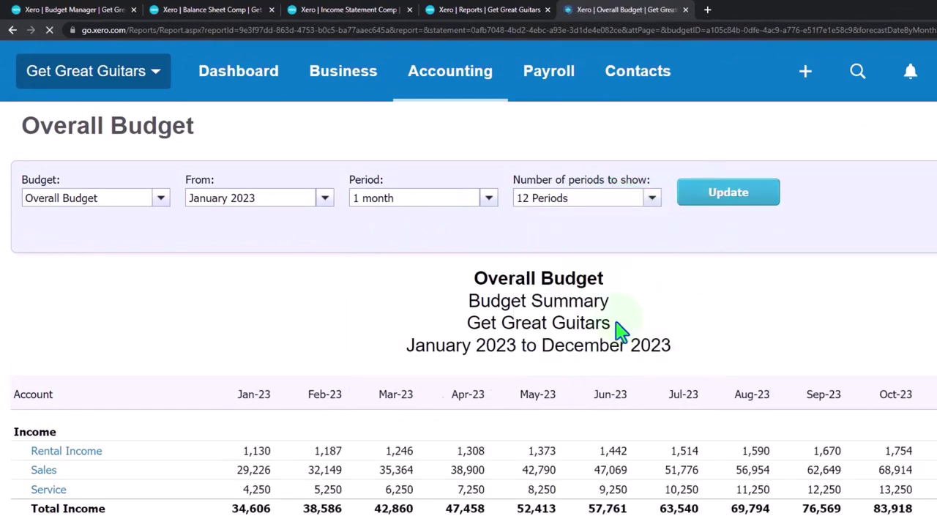
pyautogui.scroll(-2, 618, 331)
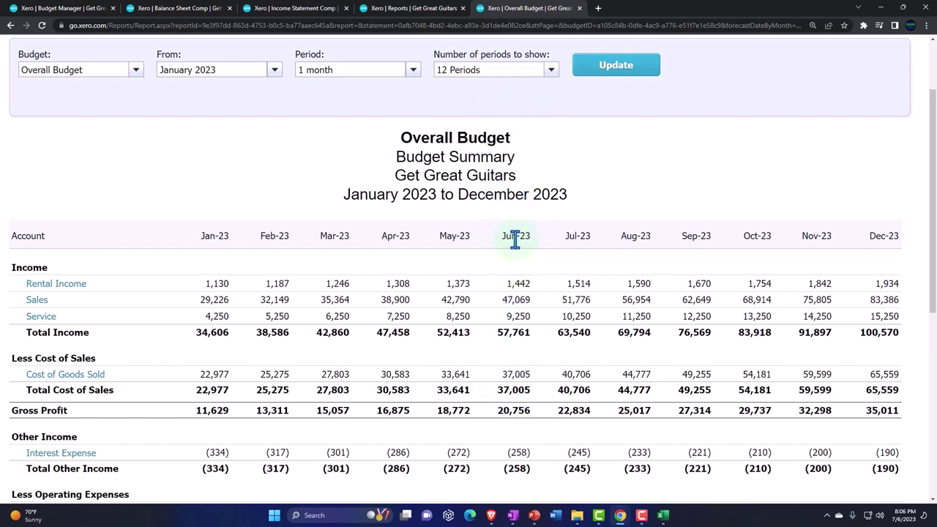
# Duplicate the budget report tab and open Budget Variance from Accounting > Reports.
pyautogui.rightClick(539, 9)
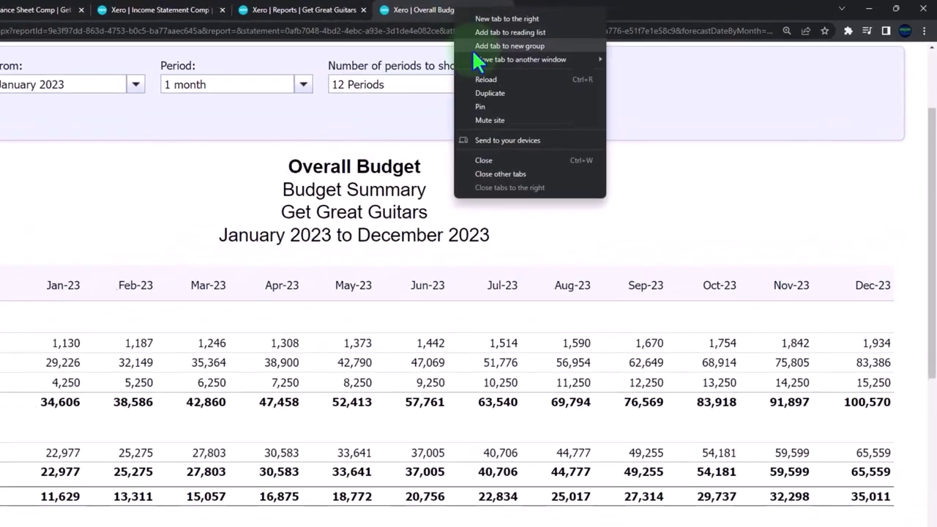
pyautogui.click(490, 93)
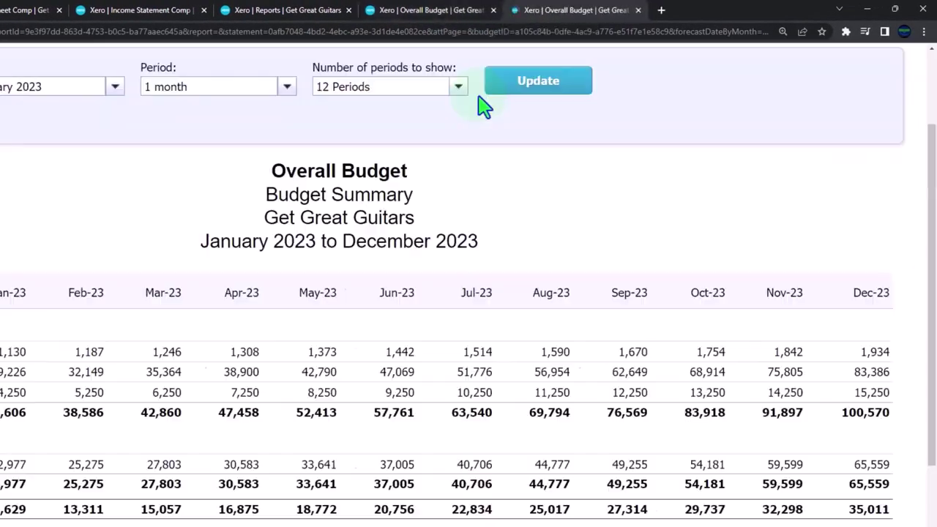
pyautogui.scroll(3, 481, 100)
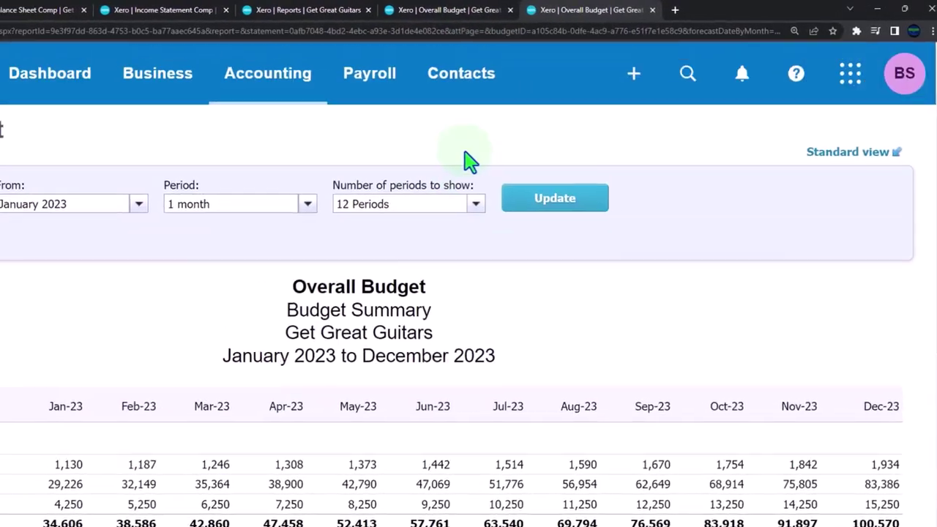
pyautogui.click(257, 86)
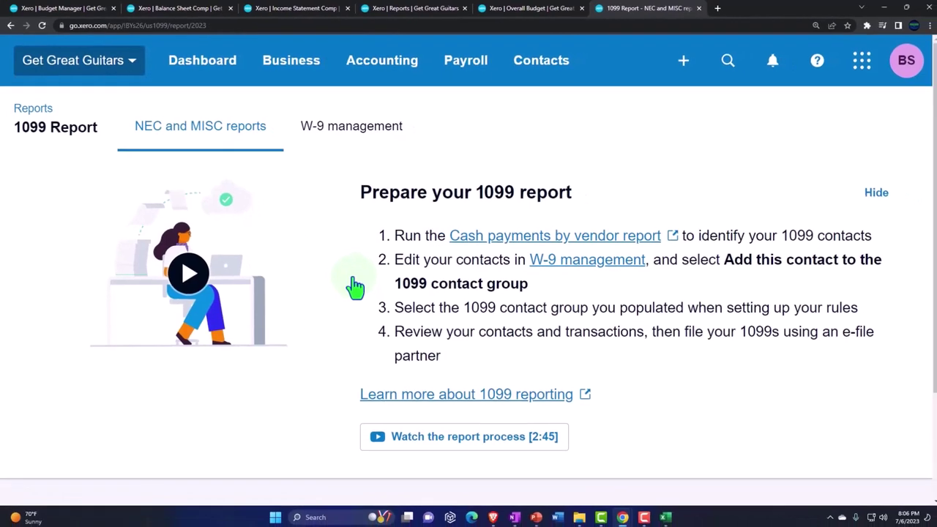
pyautogui.scroll(-2, 373, 292)
pyautogui.hotkey('ctrl', '-')
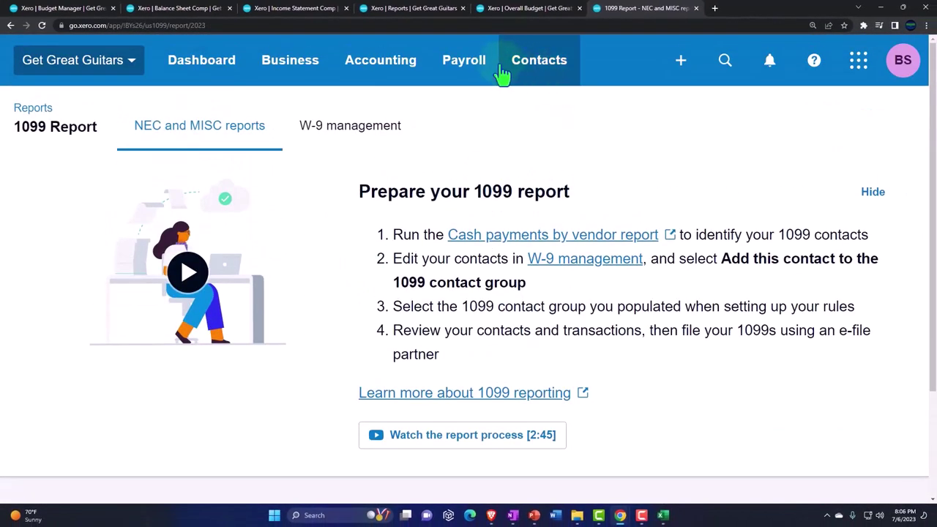
pyautogui.click(328, 64)
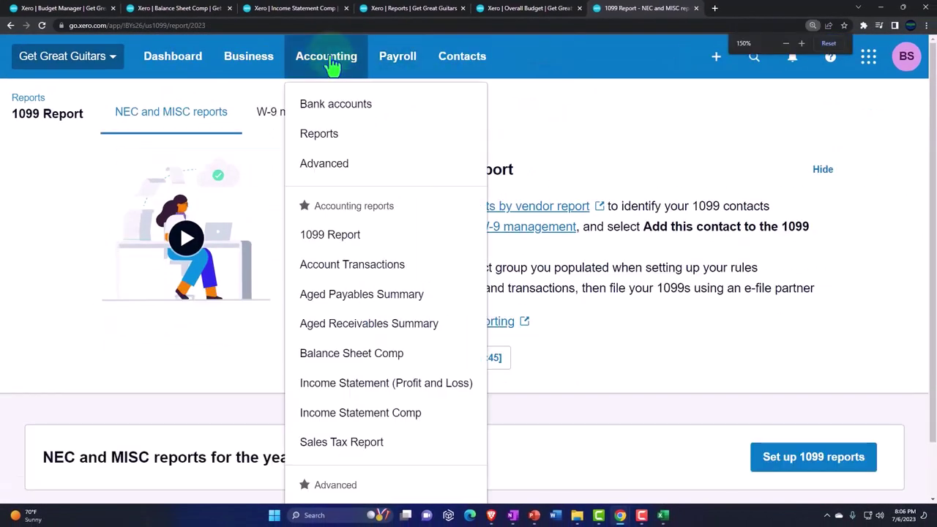
pyautogui.click(329, 106)
pyautogui.click(331, 130)
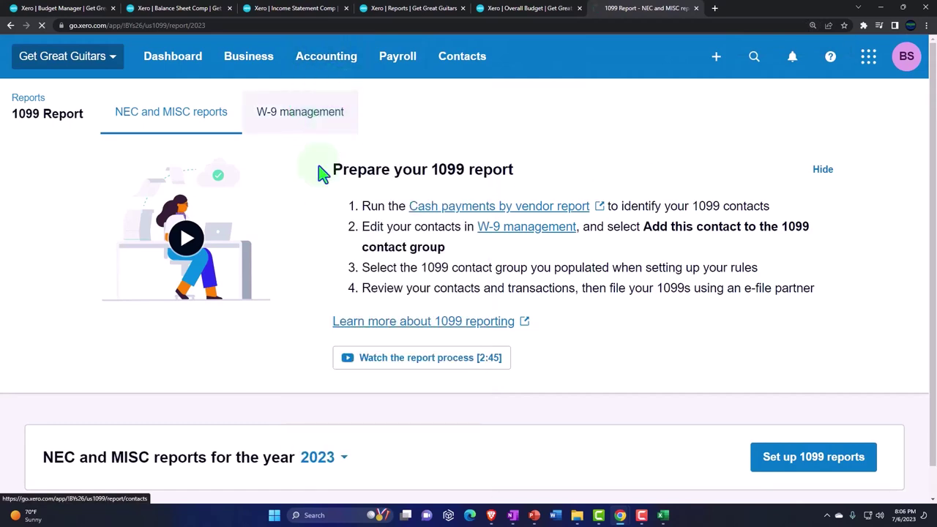
pyautogui.scroll(-5, 178, 293)
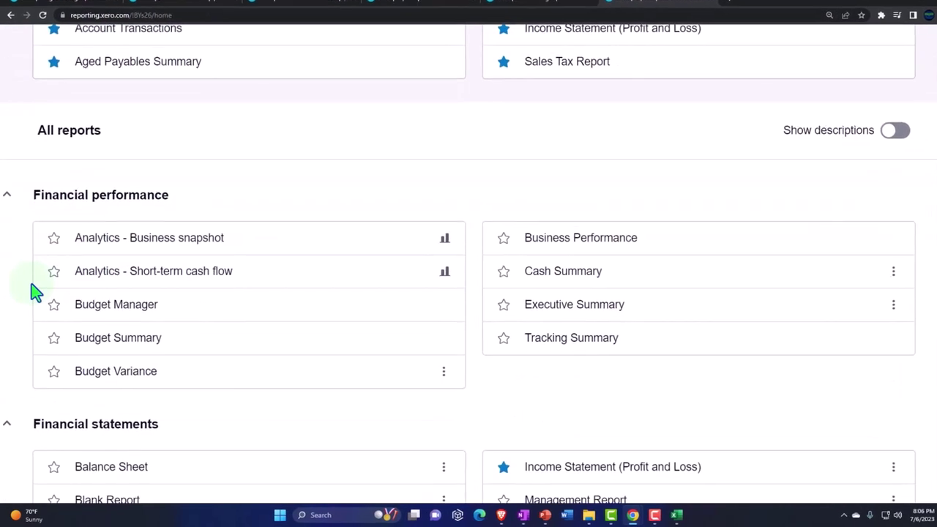
pyautogui.scroll(-1, 33, 286)
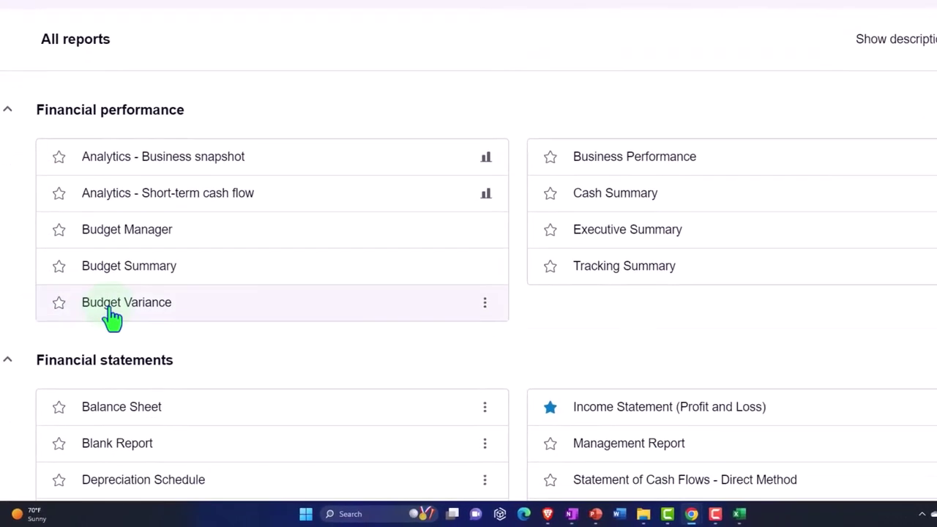
pyautogui.click(103, 382)
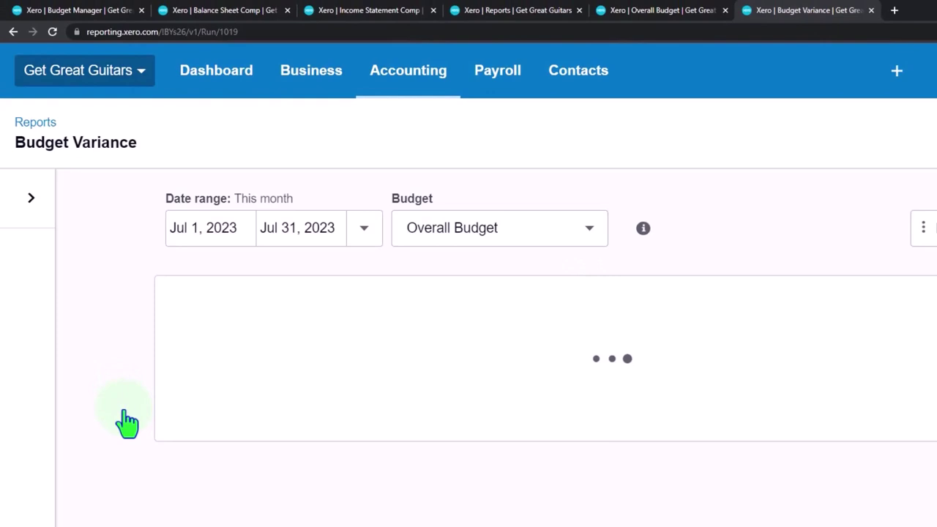
# Pick Jan 1, 2023 as the start date and Feb 28, 2023 as the end date, keeping Overall Budget.
pyautogui.scroll(-1, 126, 423)
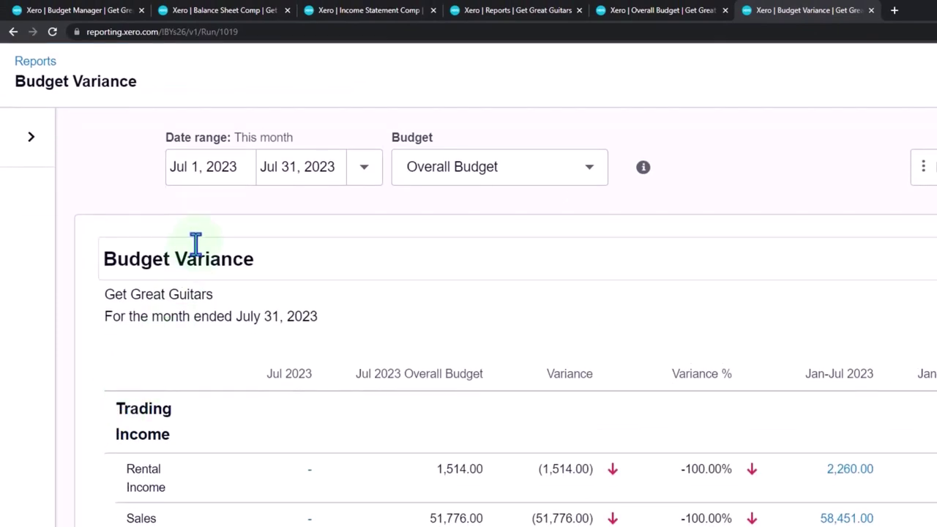
pyautogui.click(243, 165)
pyautogui.click(234, 161)
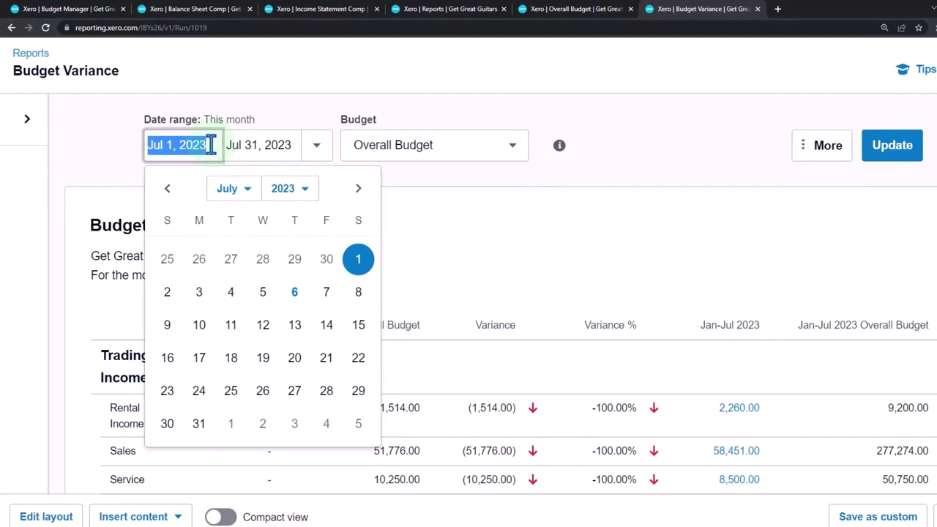
pyautogui.click(246, 190)
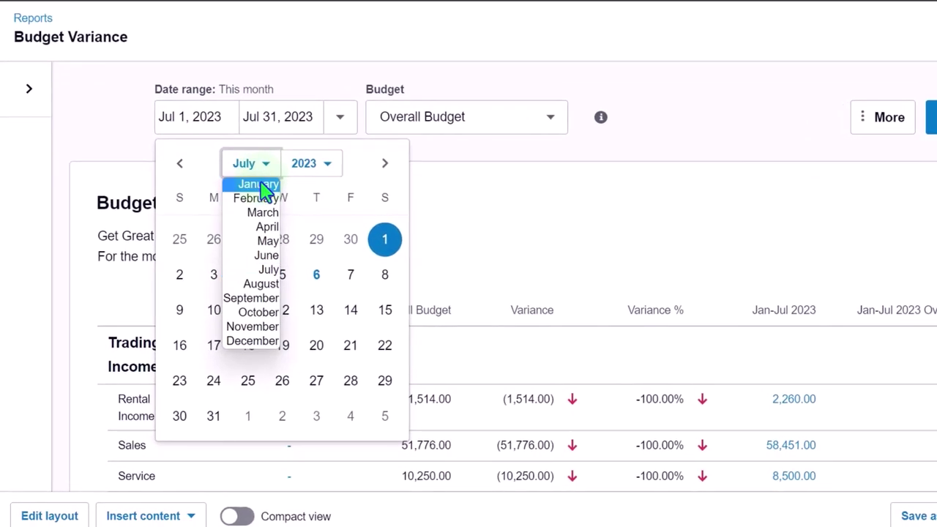
pyautogui.click(261, 189)
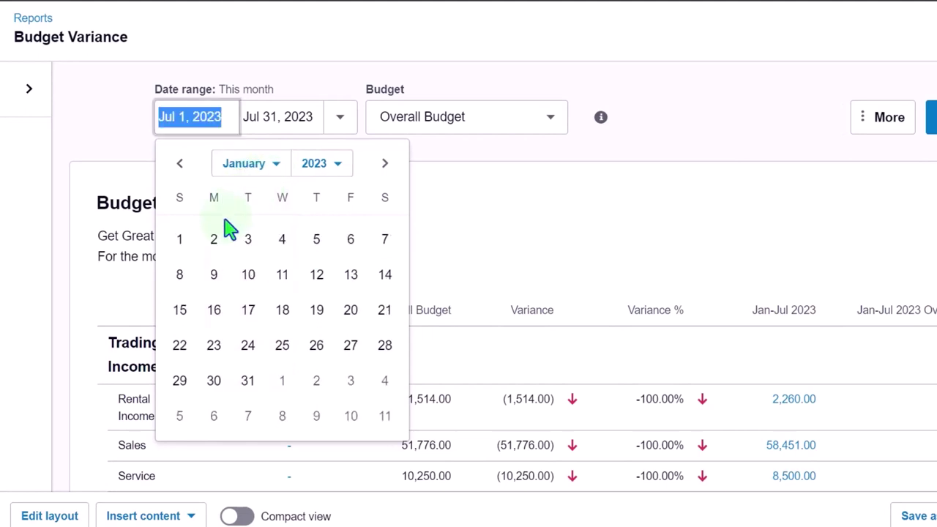
pyautogui.click(180, 239)
pyautogui.click(300, 119)
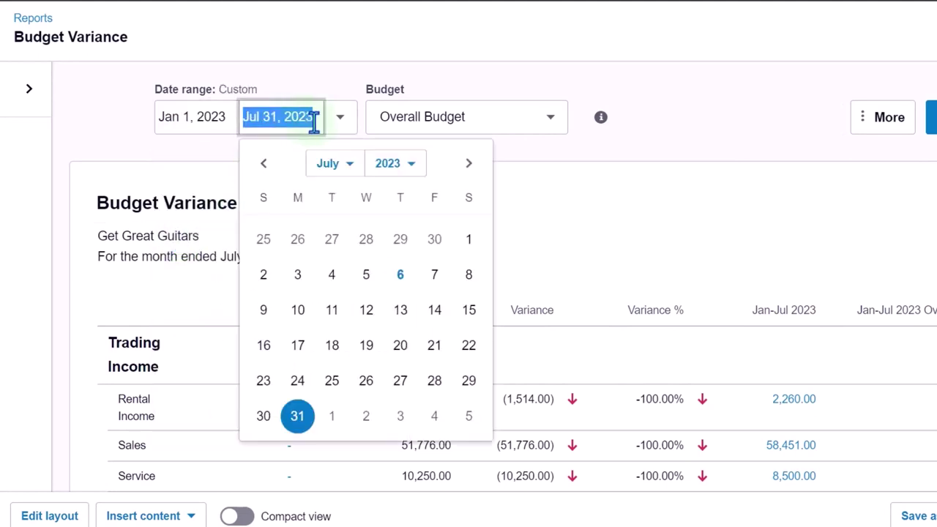
pyautogui.click(337, 164)
pyautogui.click(340, 202)
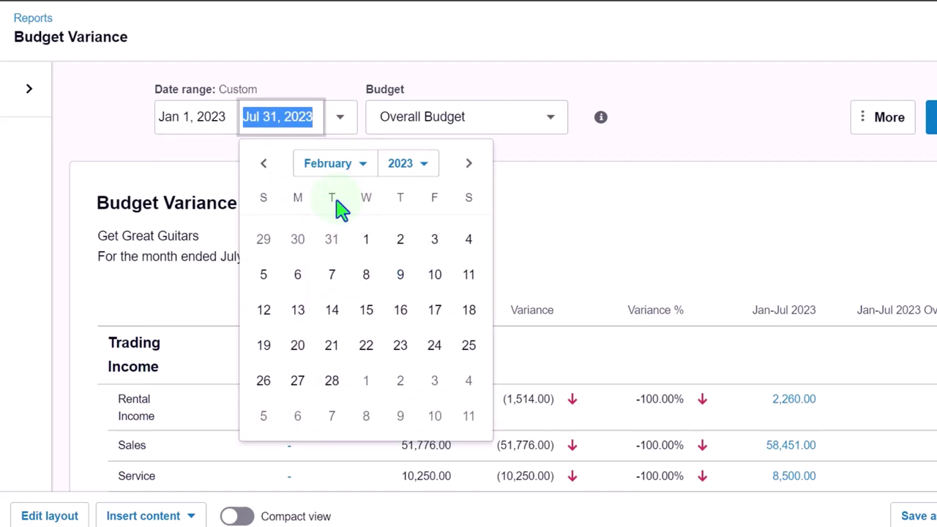
pyautogui.click(332, 381)
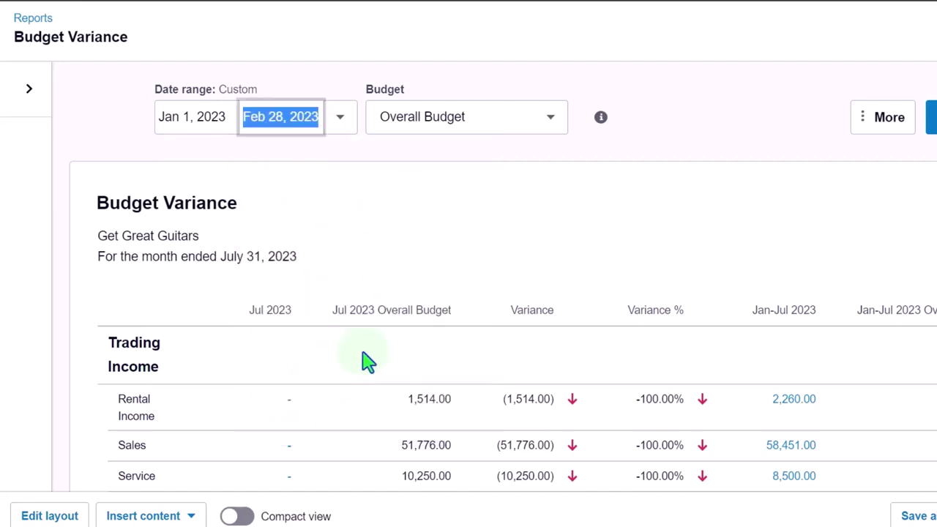
pyautogui.click(551, 117)
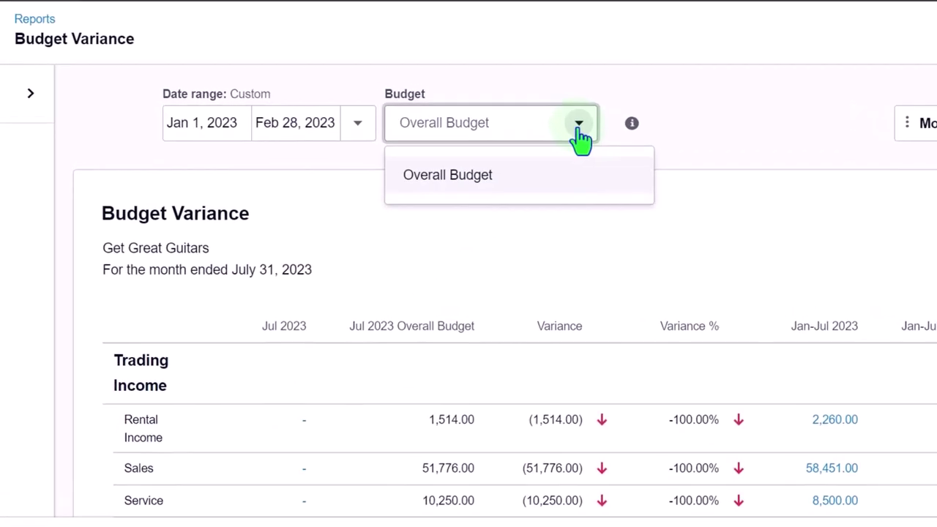
# Run the Jan–Feb 2023 variance with Decimals turned off and view total trading income 69,211 vs 73,192.
pyautogui.click(931, 155)
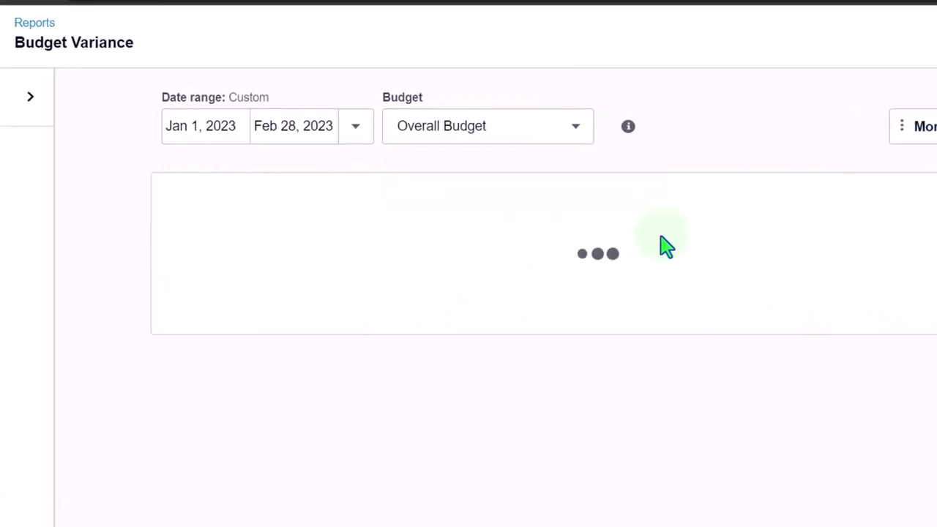
pyautogui.click(925, 138)
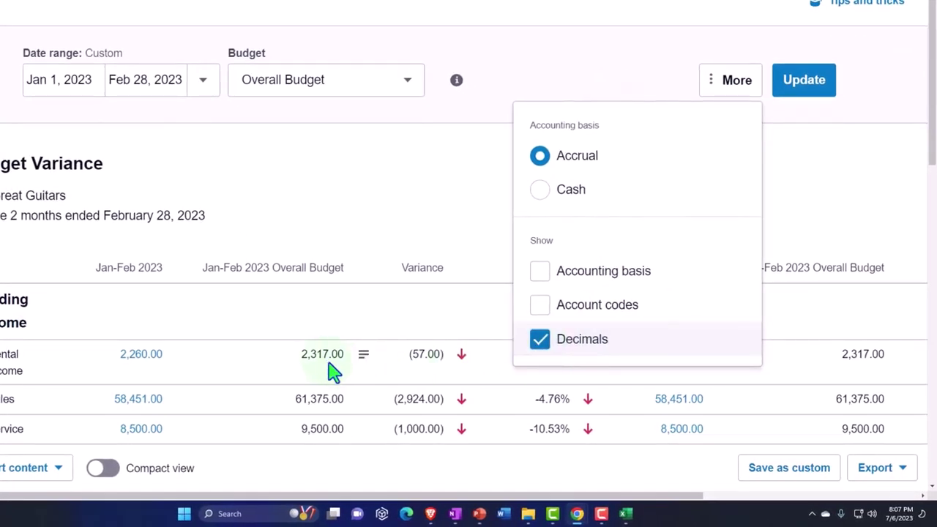
pyautogui.click(540, 343)
pyautogui.click(804, 80)
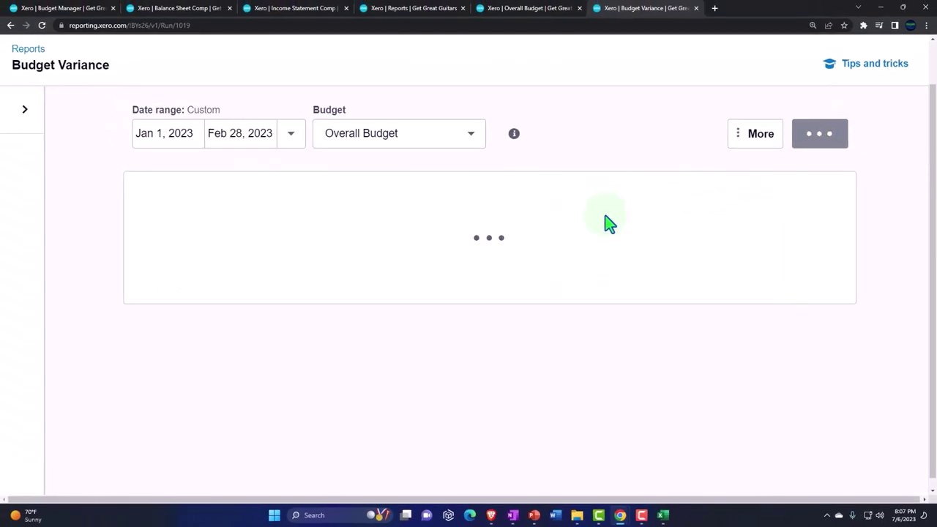
pyautogui.scroll(-3, 605, 219)
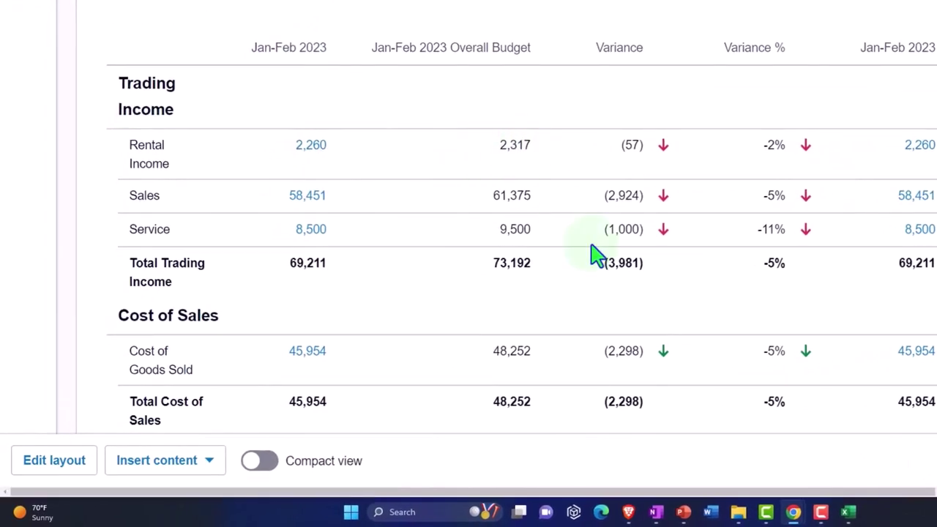
# Launch Calculator in always-on-top mode and place it beside the report figures.
pyautogui.click(414, 512)
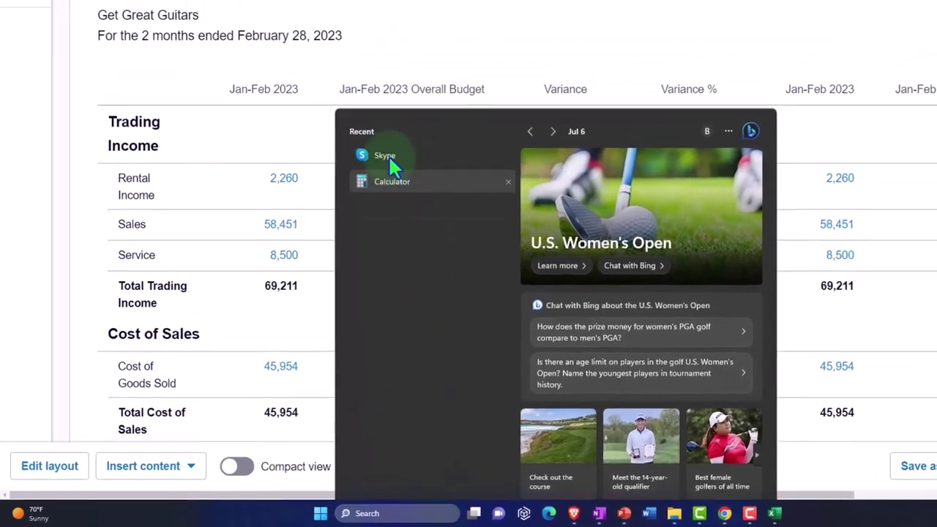
pyautogui.click(415, 129)
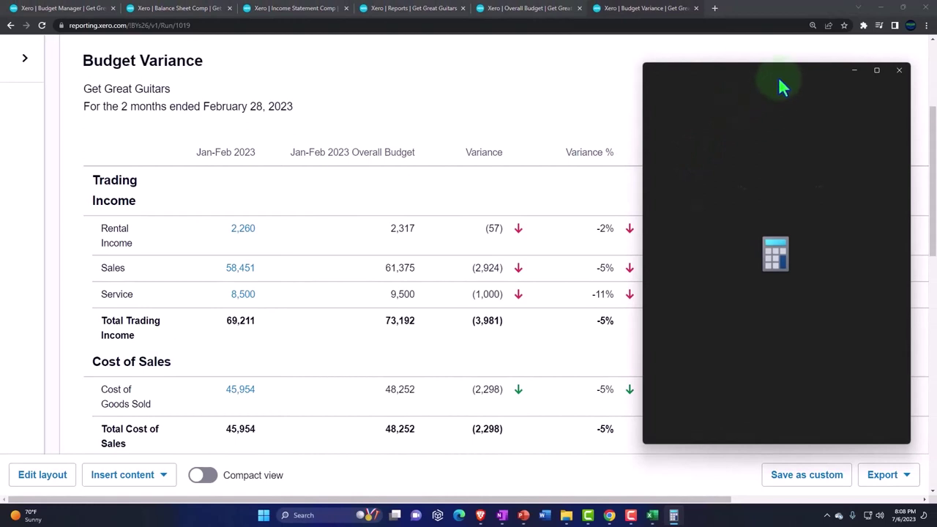
pyautogui.click(719, 88)
pyautogui.moveTo(822, 43); pyautogui.dragTo(725, 344)
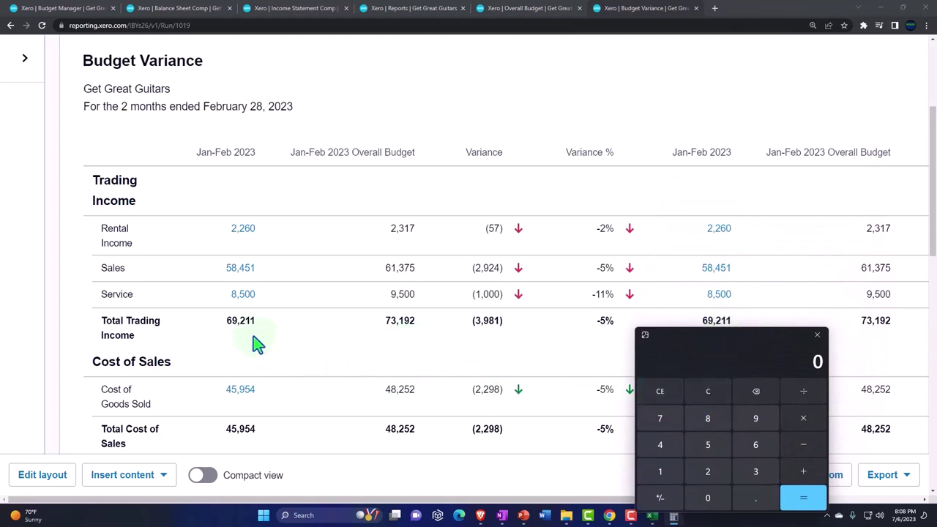
pyautogui.write('69211')
pyautogui.write('-73')
pyautogui.write('192')
pyautogui.press('Return')
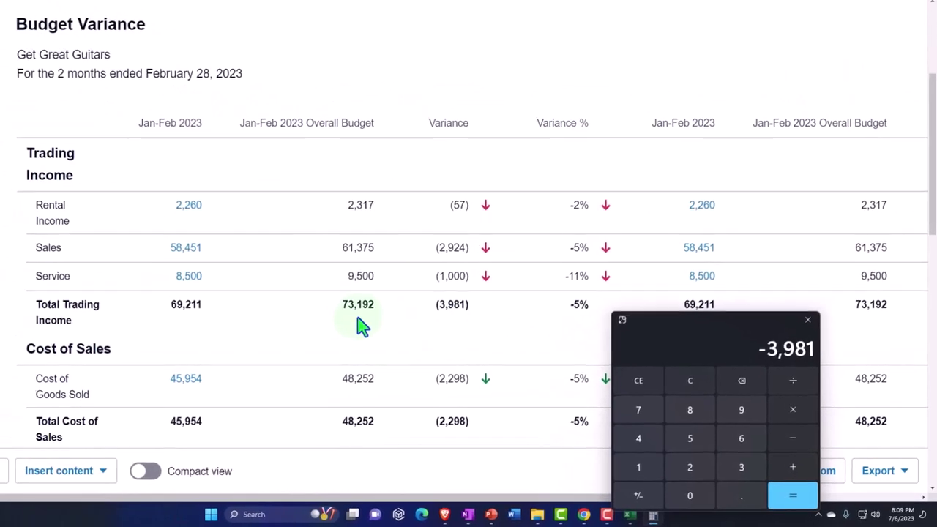
pyautogui.click(805, 375)
pyautogui.write('7319')
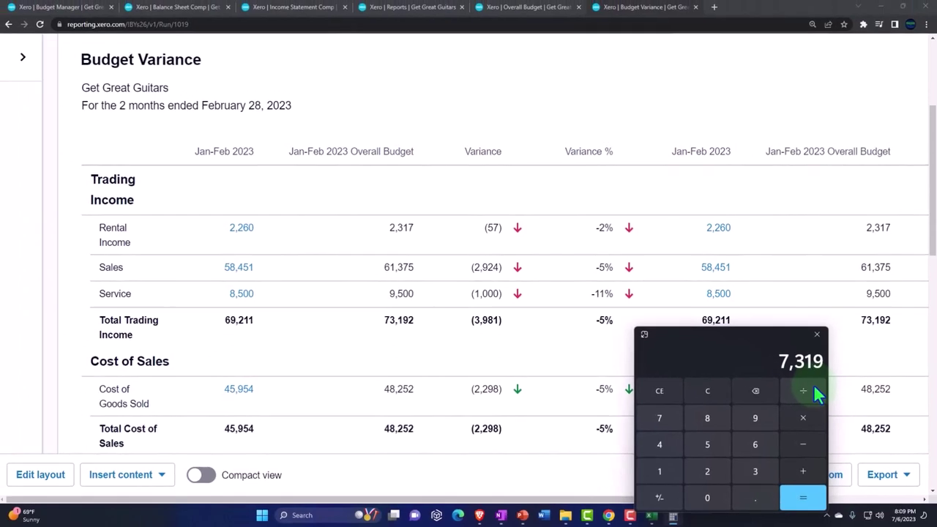
pyautogui.press('Return')
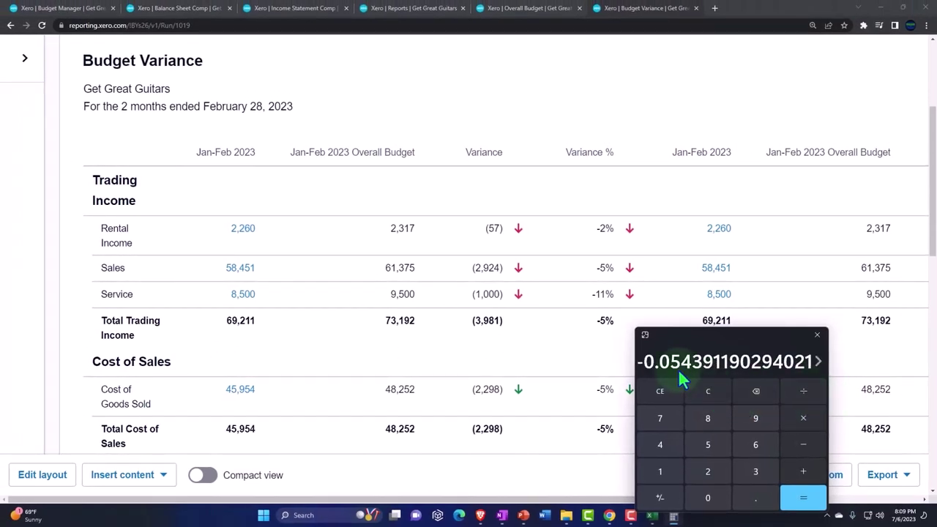
pyautogui.moveTo(698, 335); pyautogui.dragTo(936, 248)
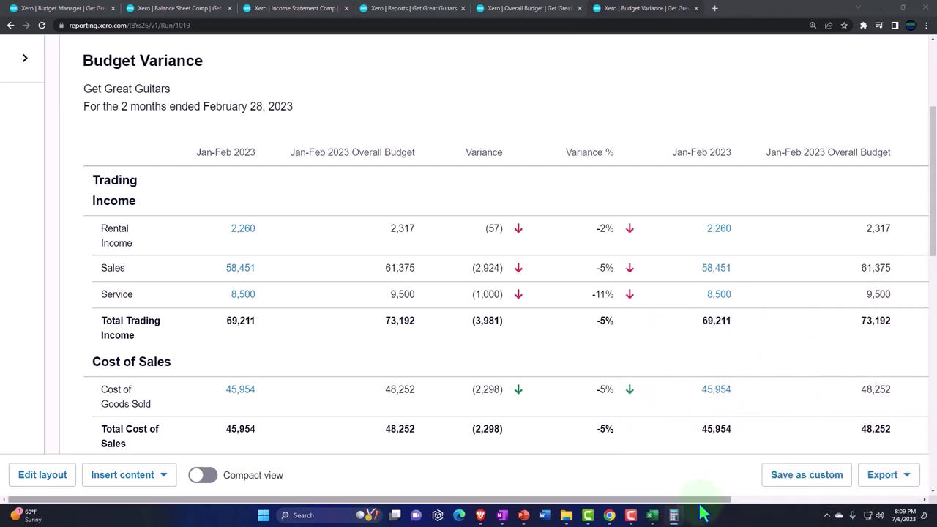
pyautogui.moveTo(705, 504); pyautogui.dragTo(878, 502)
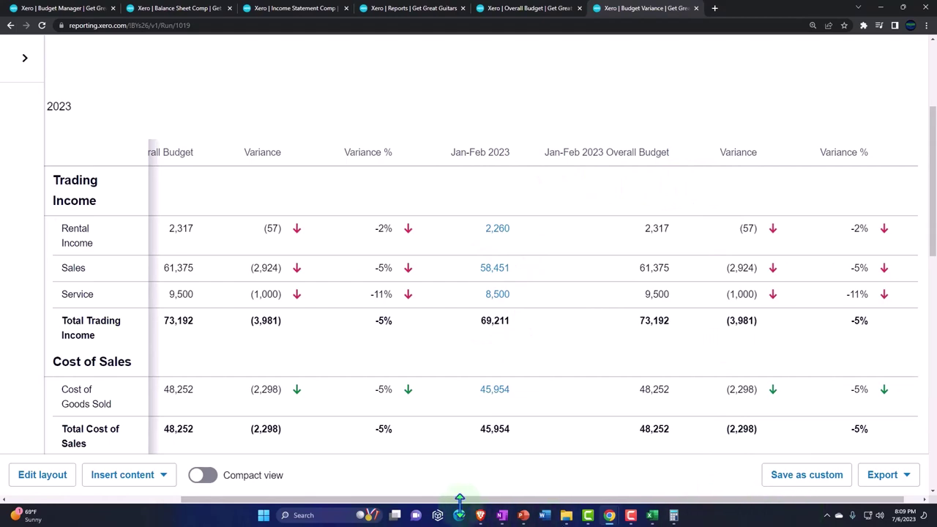
pyautogui.moveTo(443, 501); pyautogui.dragTo(293, 495)
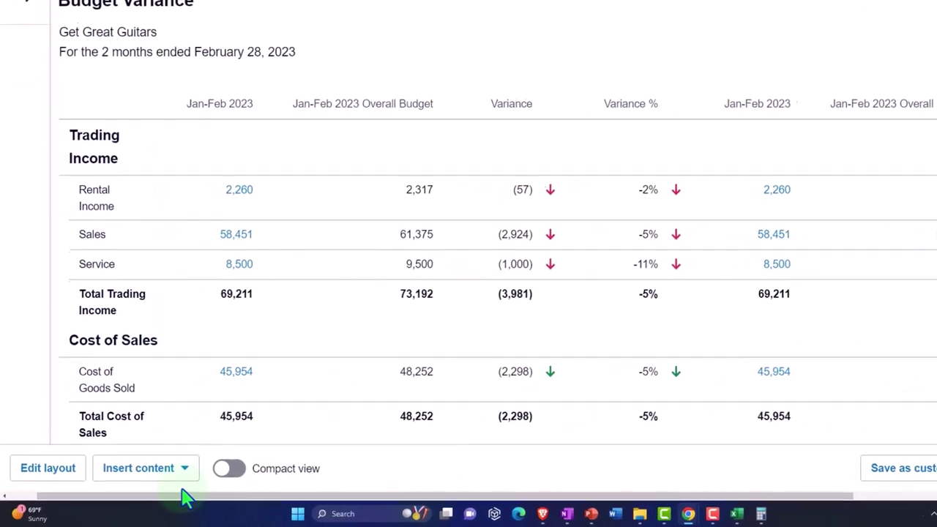
pyautogui.moveTo(217, 498); pyautogui.dragTo(184, 504)
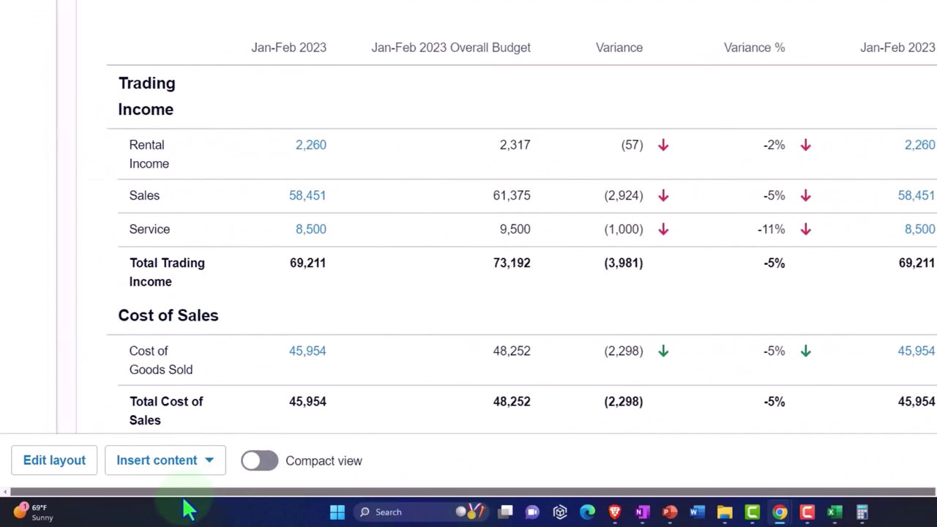
pyautogui.click(165, 461)
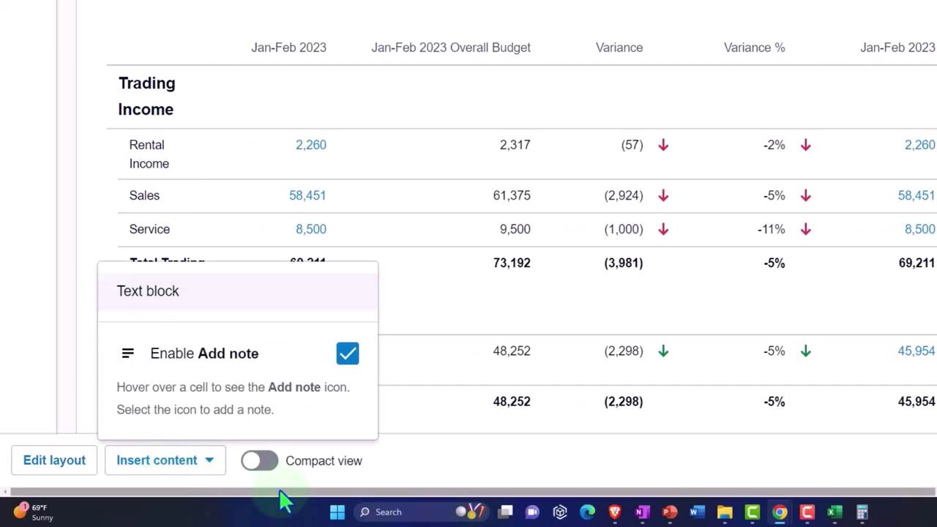
pyautogui.click(366, 492)
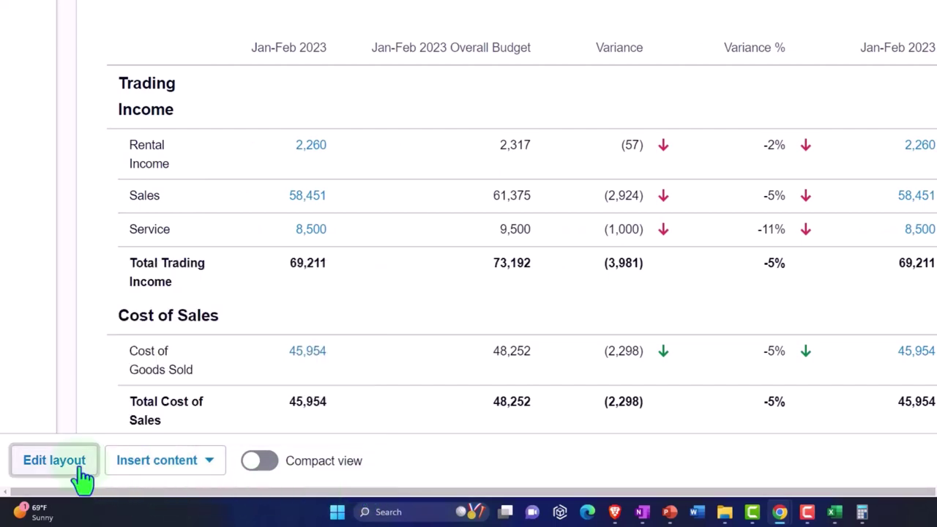
# Open the report's layout editor, look across it, then cancel back to the Jan–Feb 2023 Budget Variance report.
pyautogui.click(79, 470)
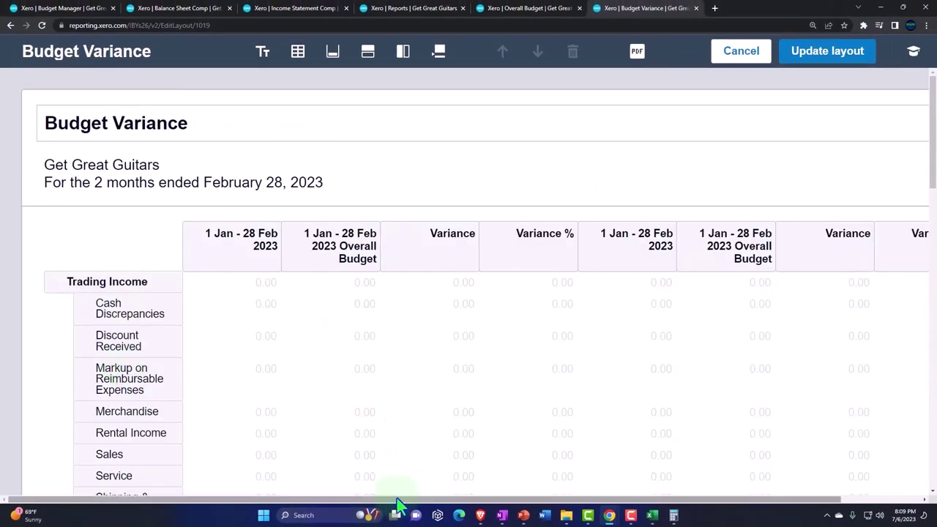
pyautogui.moveTo(398, 500); pyautogui.dragTo(516, 512)
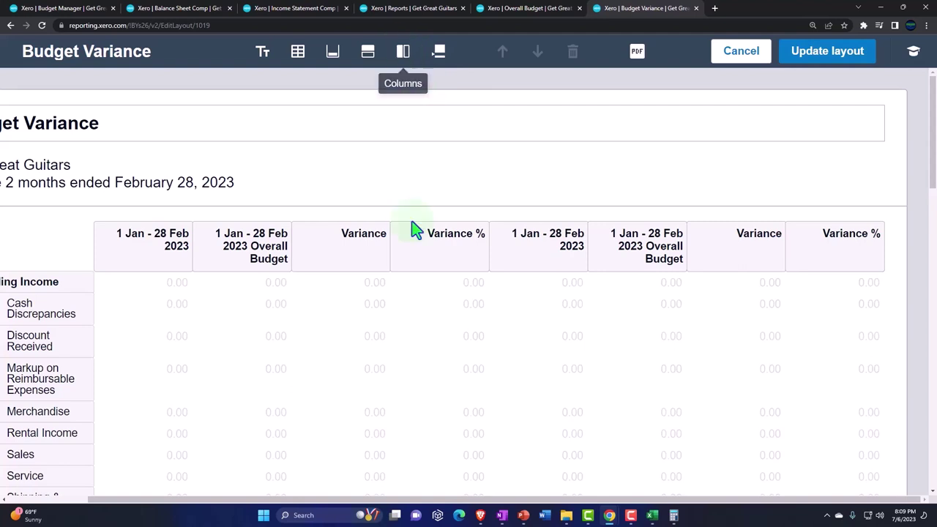
pyautogui.moveTo(399, 504); pyautogui.dragTo(297, 509)
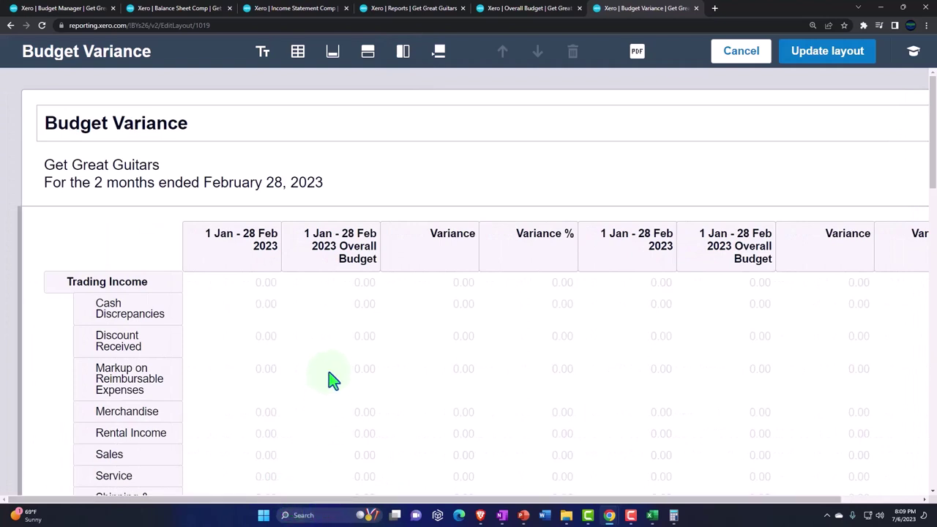
pyautogui.click(738, 56)
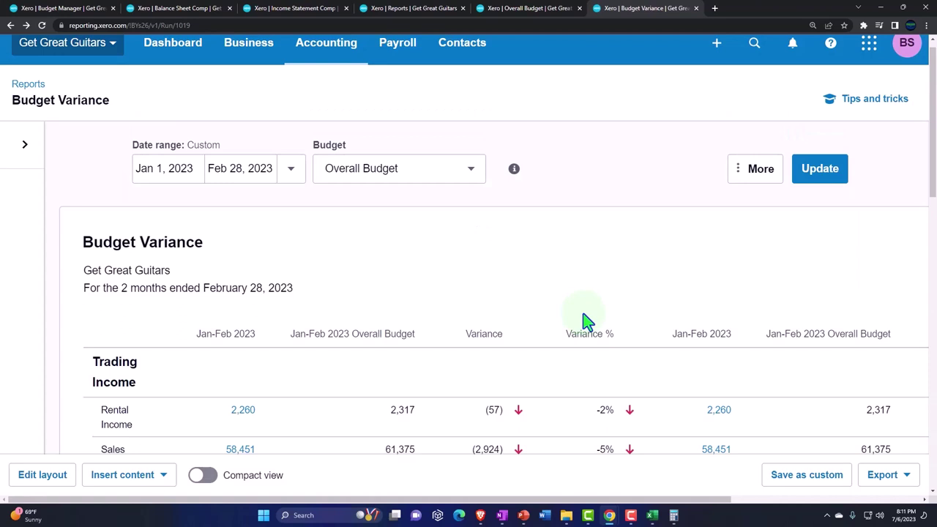
# Set the report's end date to December 31, 2023 and update the Budget Variance report.
pyautogui.click(292, 175)
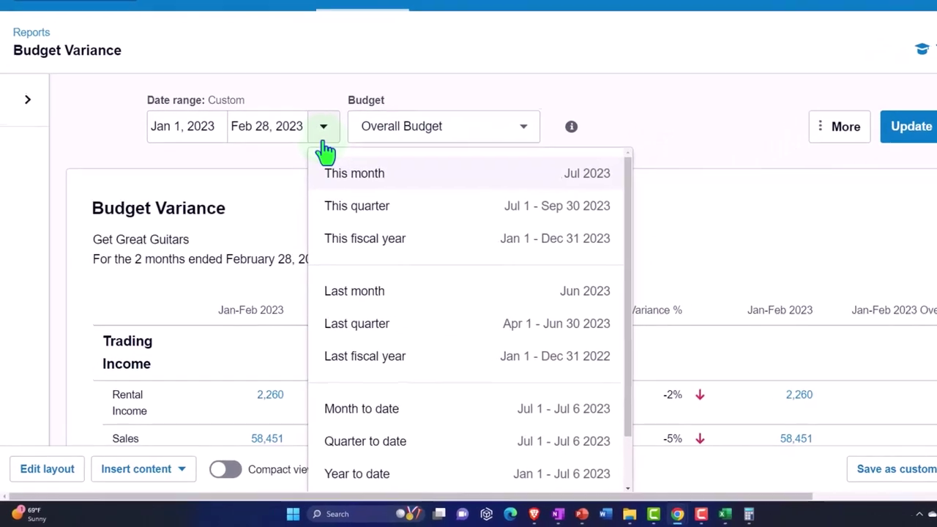
pyautogui.scroll(-3, 344, 272)
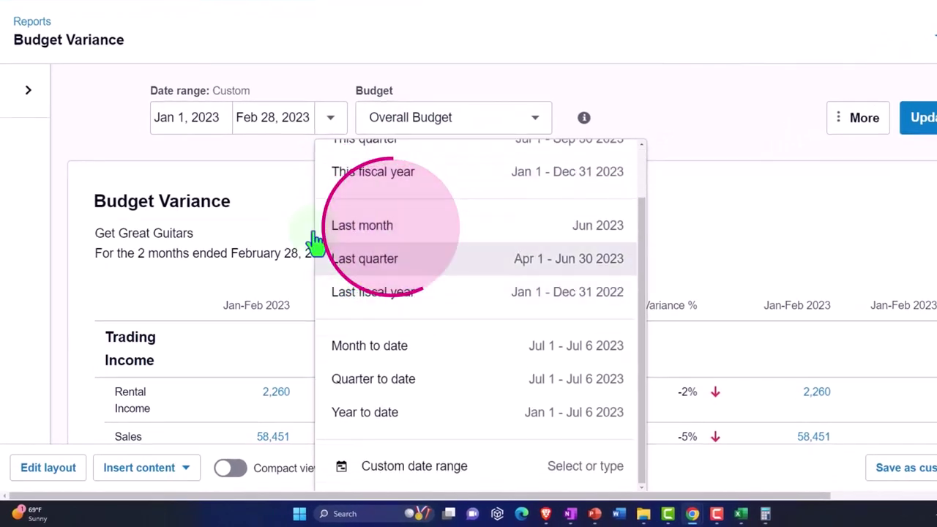
pyautogui.click(276, 127)
pyautogui.click(334, 168)
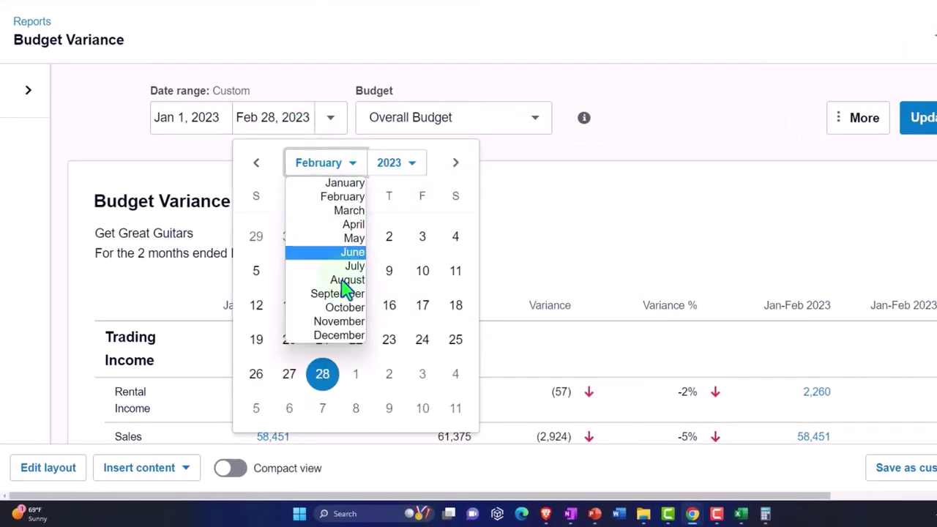
pyautogui.click(345, 335)
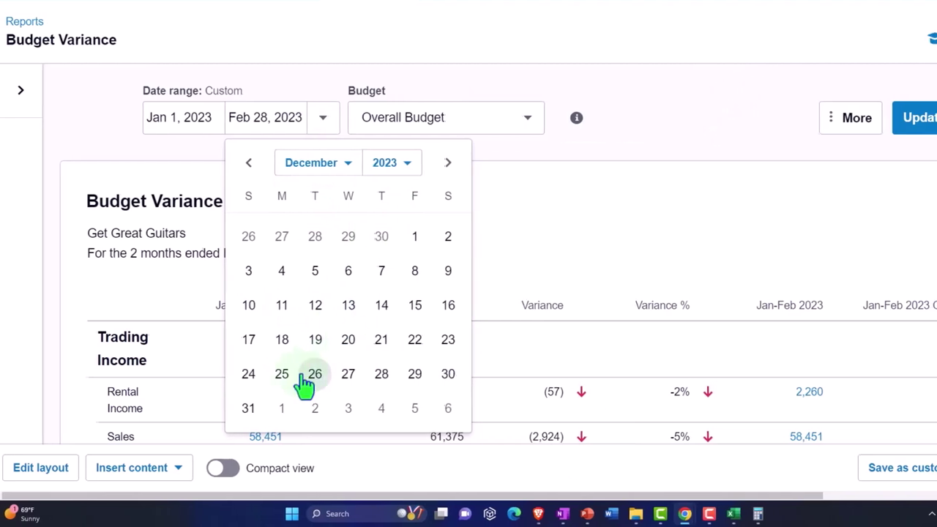
pyautogui.click(255, 408)
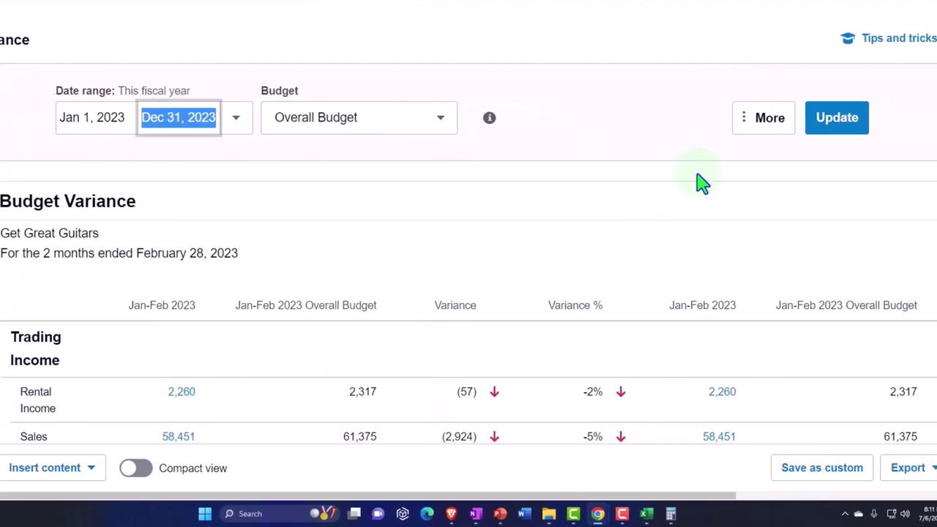
pyautogui.click(839, 123)
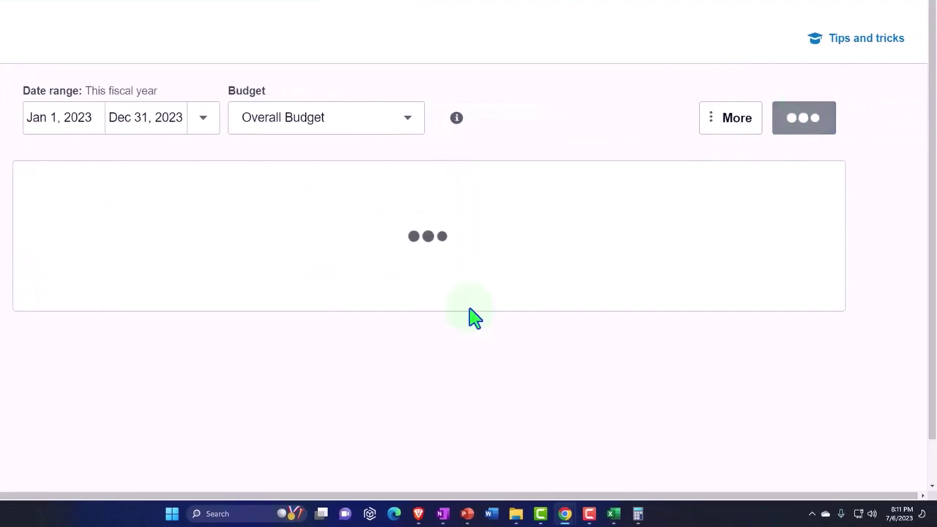
# Scroll through the full-year report: Rental Income 2,260 against a 17,990 budget, -87%.
pyautogui.scroll(-2, 473, 293)
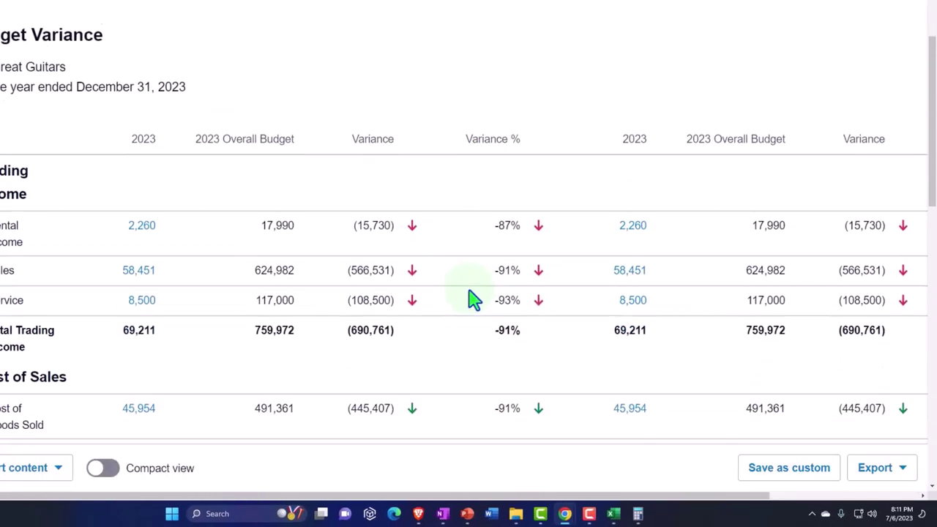
pyautogui.moveTo(415, 502); pyautogui.dragTo(629, 517)
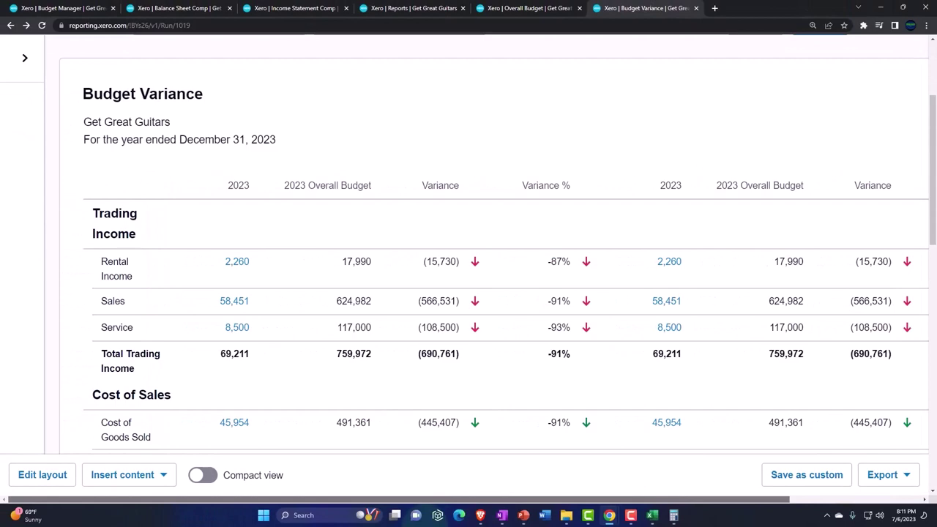
pyautogui.hscroll(3, 469, 293)
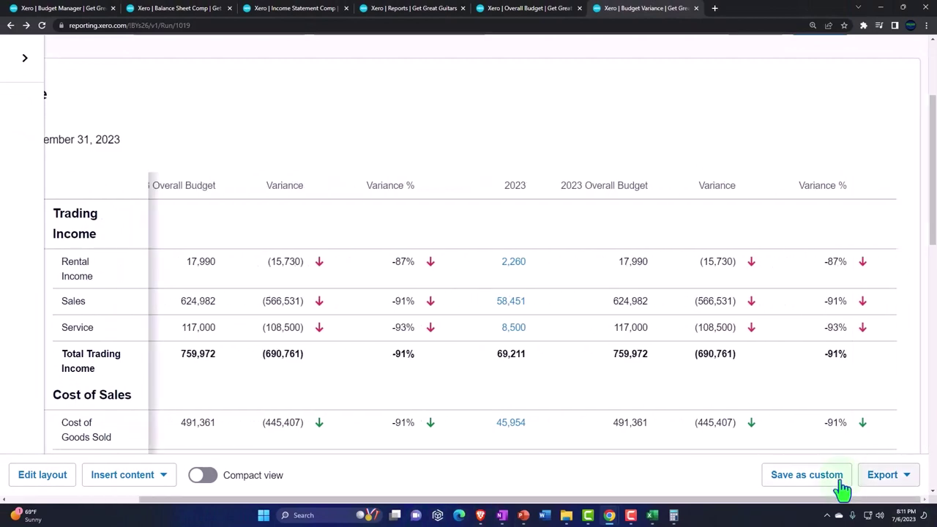
pyautogui.moveTo(649, 500); pyautogui.dragTo(512, 501)
pyautogui.scroll(1, 331, 398)
pyautogui.scroll(1, 331, 398)
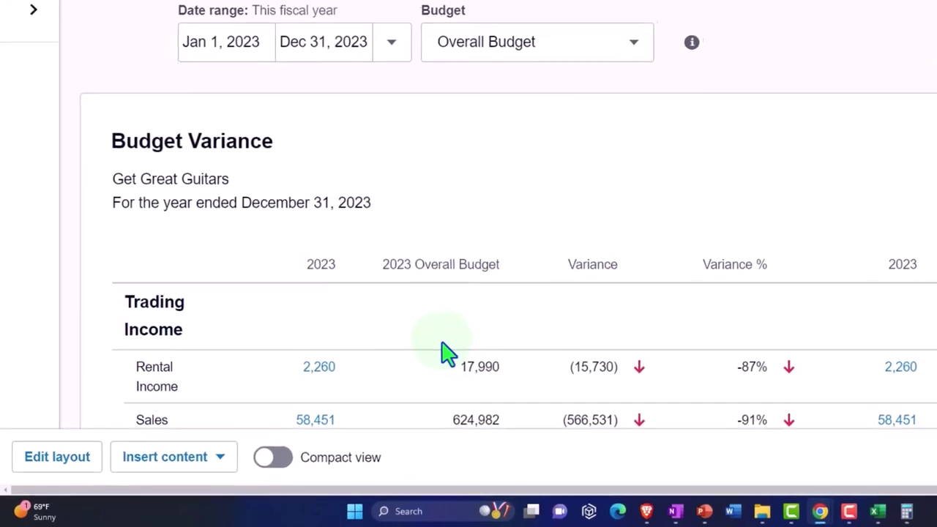
pyautogui.scroll(-5, 551, 317)
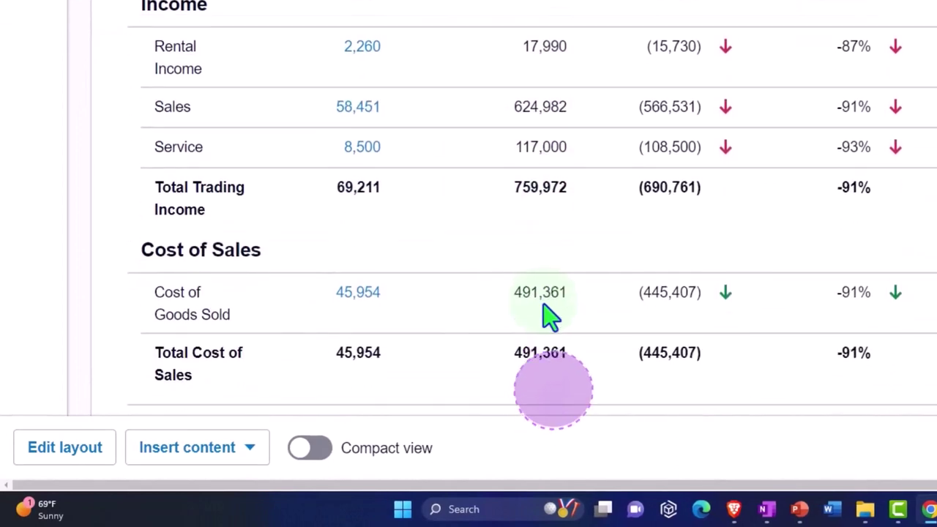
pyautogui.scroll(-5, 550, 317)
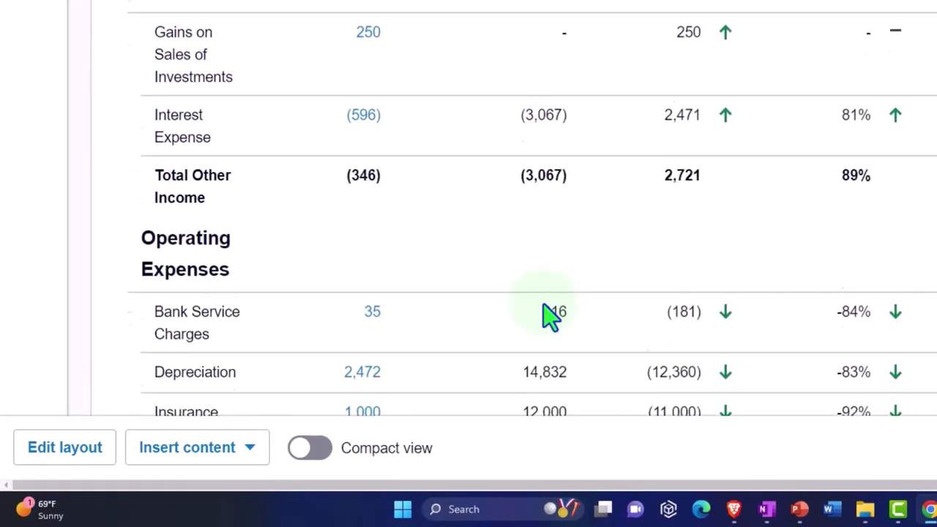
pyautogui.scroll(-3, 551, 317)
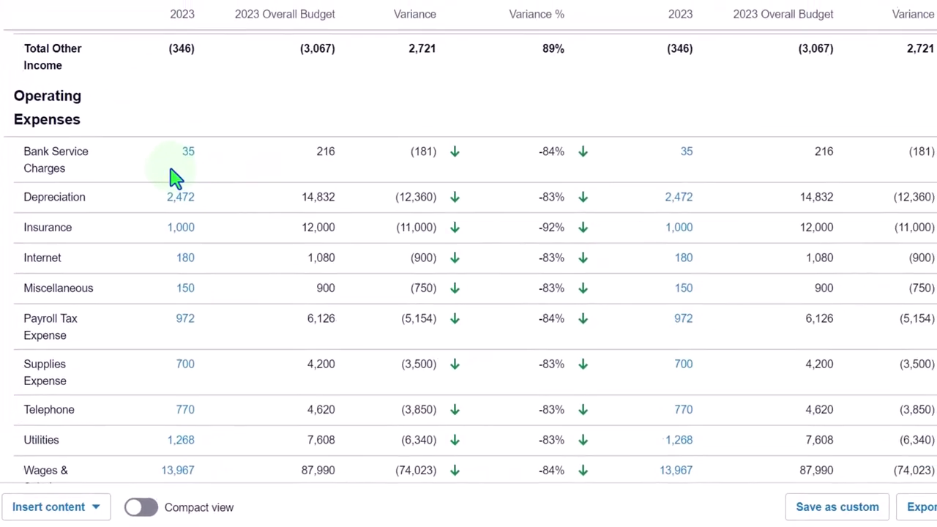
pyautogui.moveTo(183, 165)
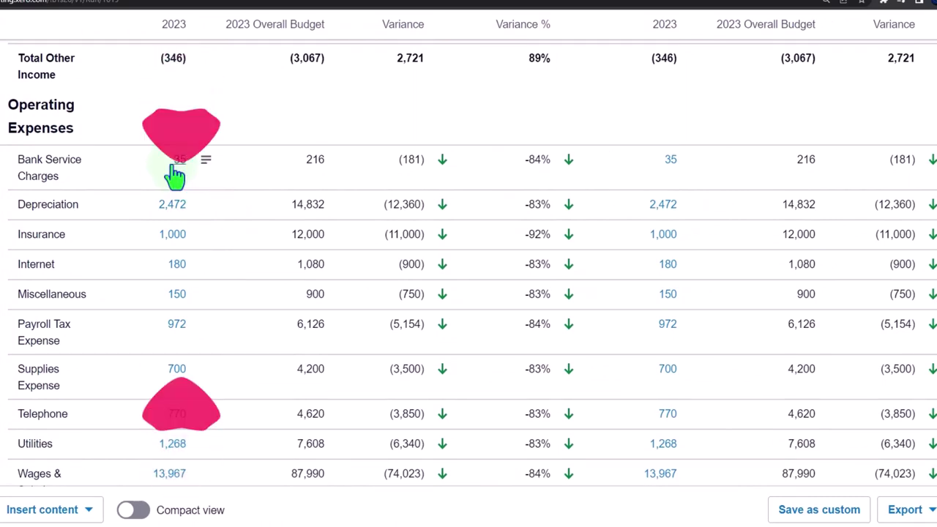
pyautogui.moveTo(295, 178)
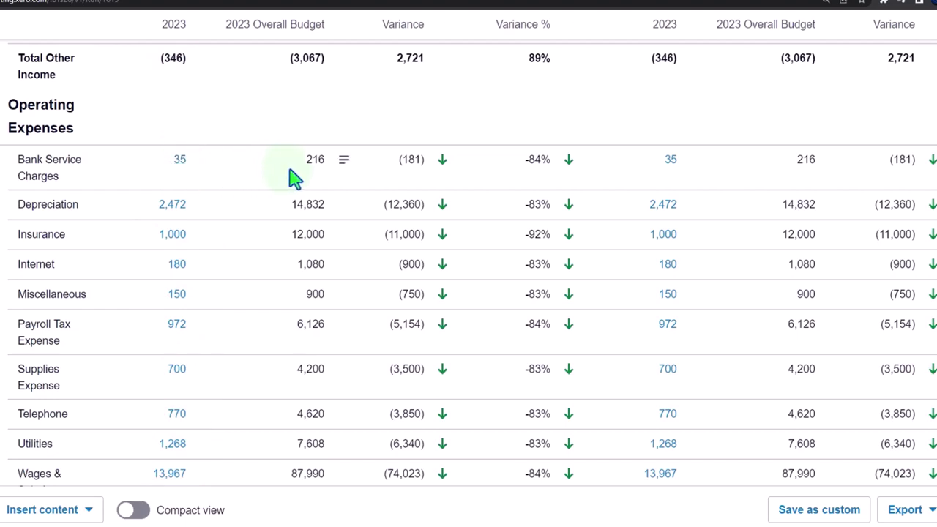
pyautogui.moveTo(420, 176)
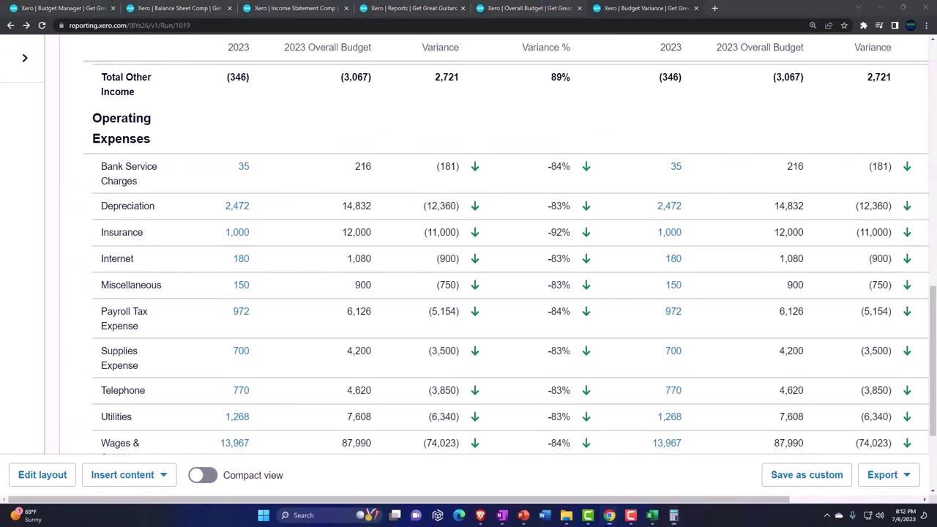
# In Calculator, compute Bank Service Charges actual minus budget: 35 − 216 = −181.
pyautogui.click(674, 515)
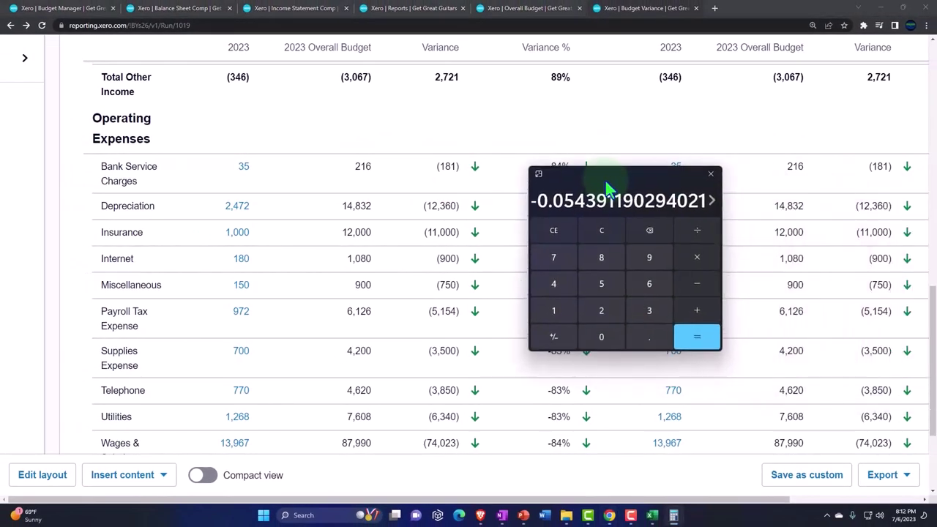
pyautogui.moveTo(594, 175); pyautogui.dragTo(565, 160)
pyautogui.click(570, 215)
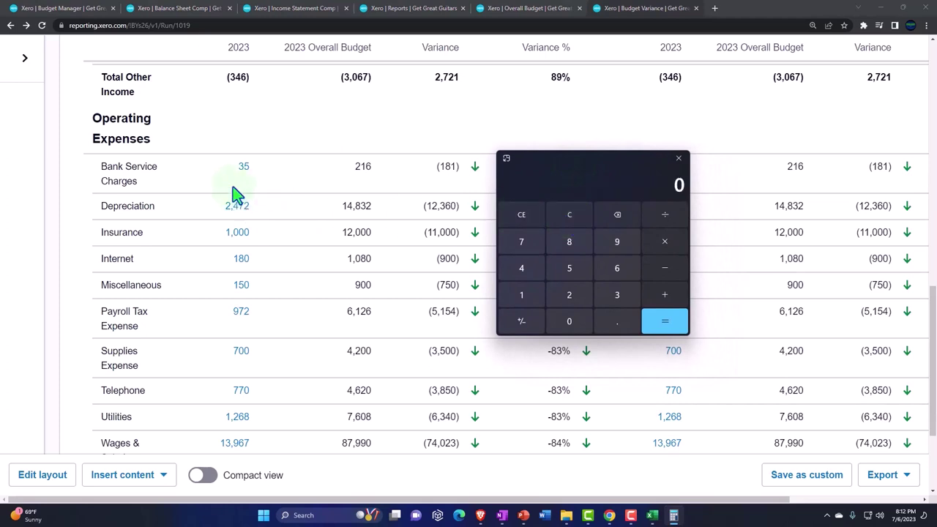
pyautogui.write('356')
pyautogui.press('Return')
# Divide −181 by 216 and multiply by 100, giving −83.8%, then close Calculator.
pyautogui.write('/216')
pyautogui.press('Return')
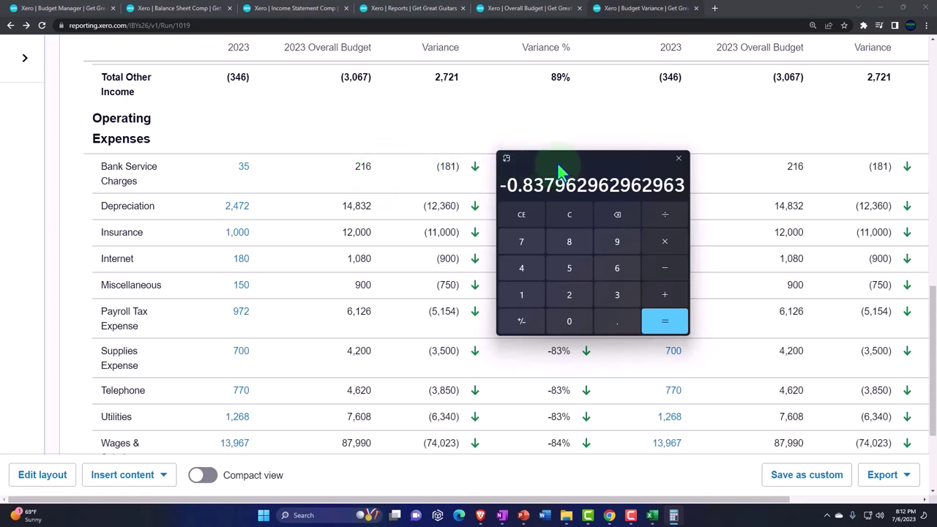
pyautogui.moveTo(560, 170); pyautogui.dragTo(664, 183)
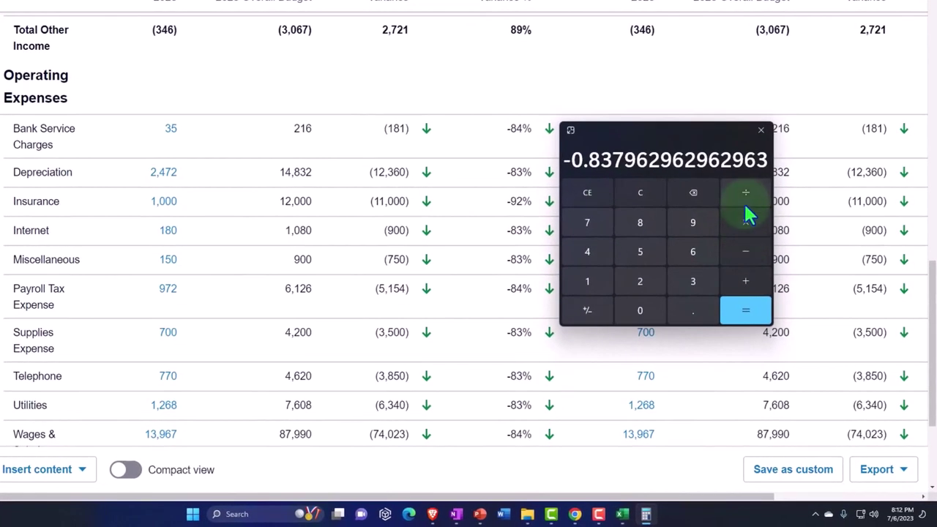
pyautogui.click(744, 202)
pyautogui.write('100')
pyautogui.press('Return')
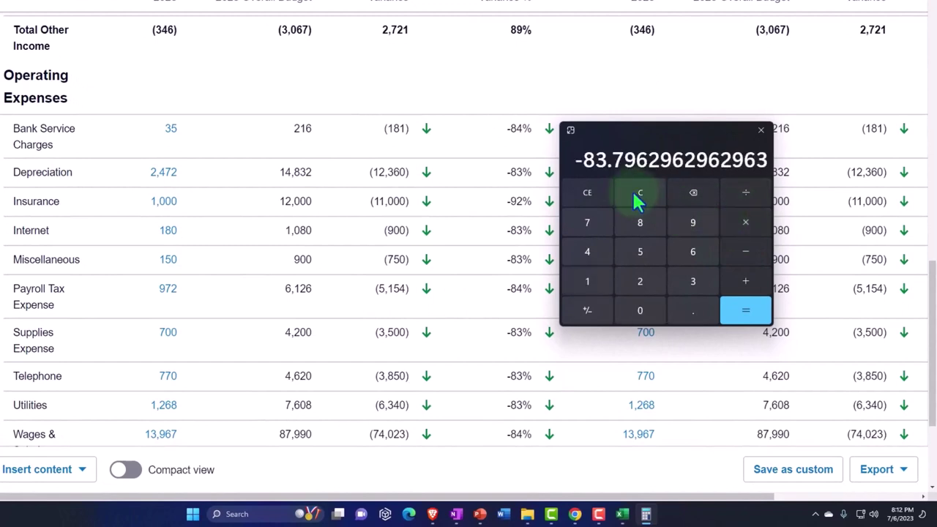
pyautogui.click(761, 130)
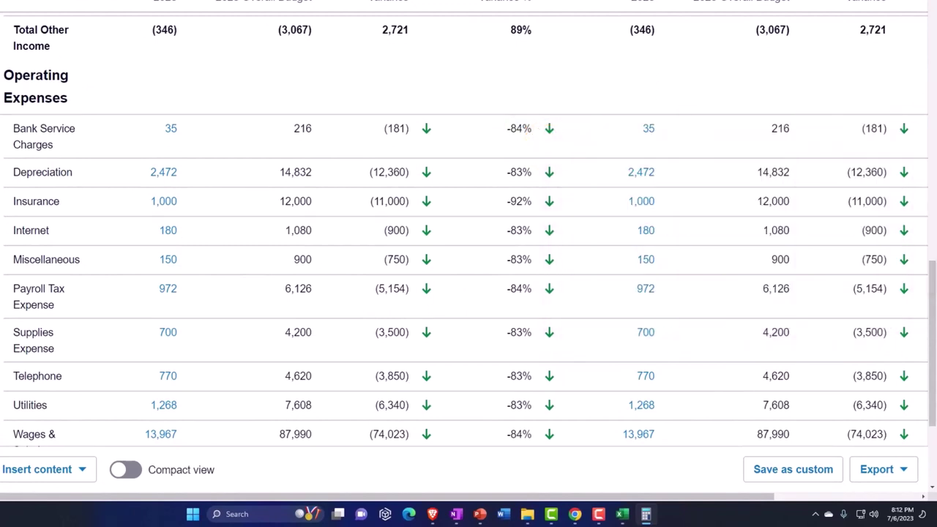
pyautogui.scroll(-3, 615, 315)
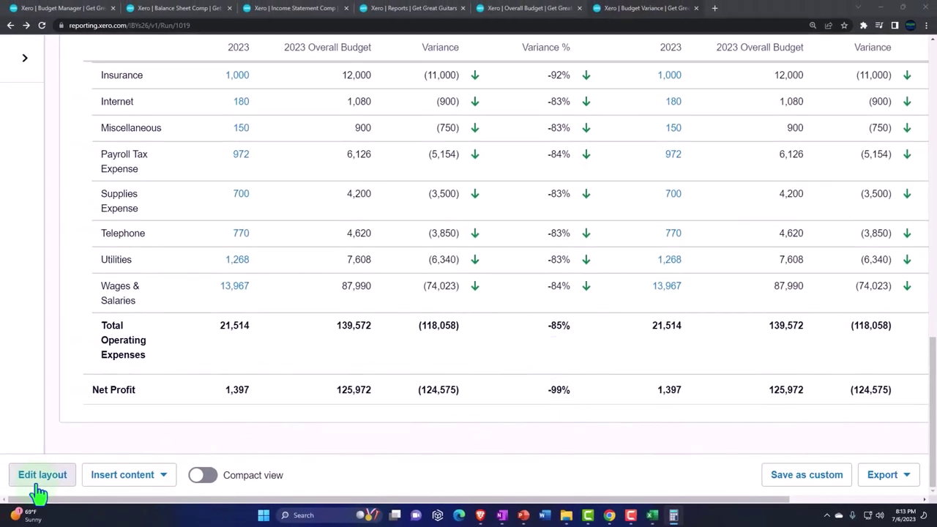
pyautogui.click(792, 476)
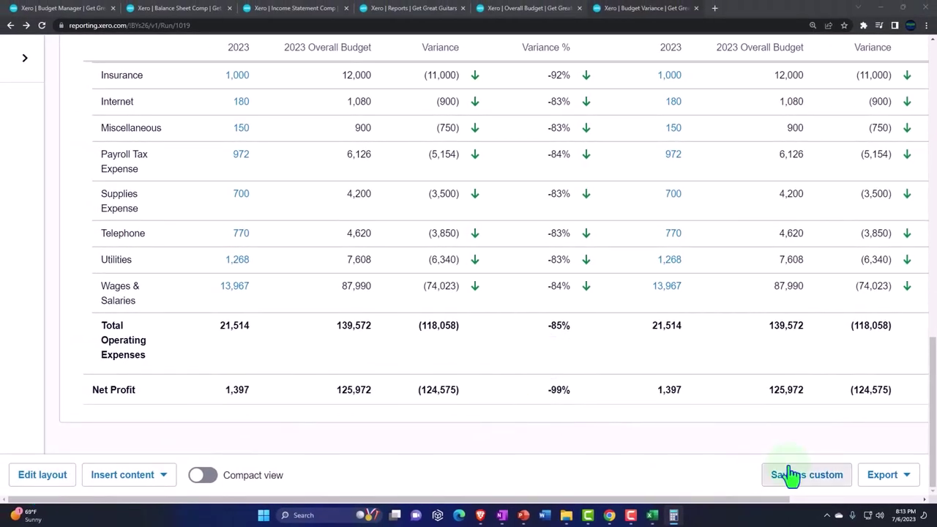
pyautogui.click(883, 477)
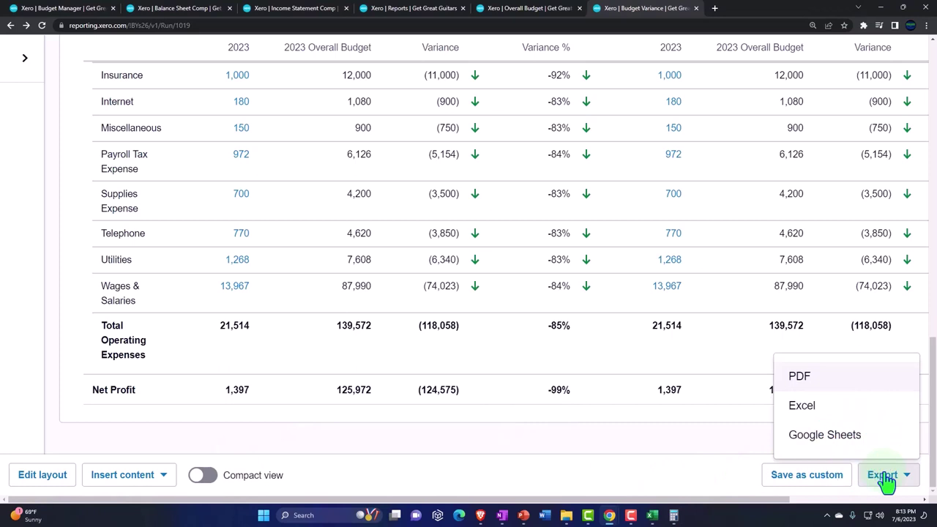
pyautogui.click(607, 483)
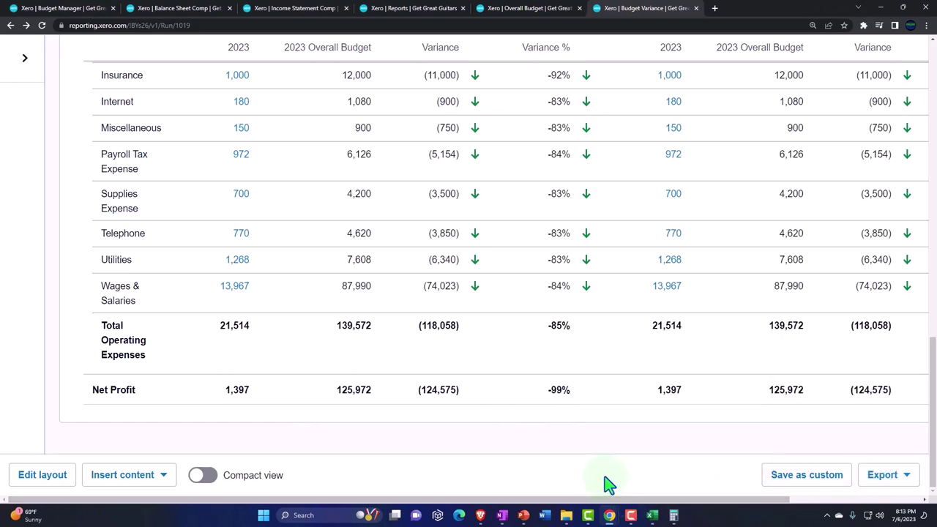
pyautogui.scroll(15, 608, 483)
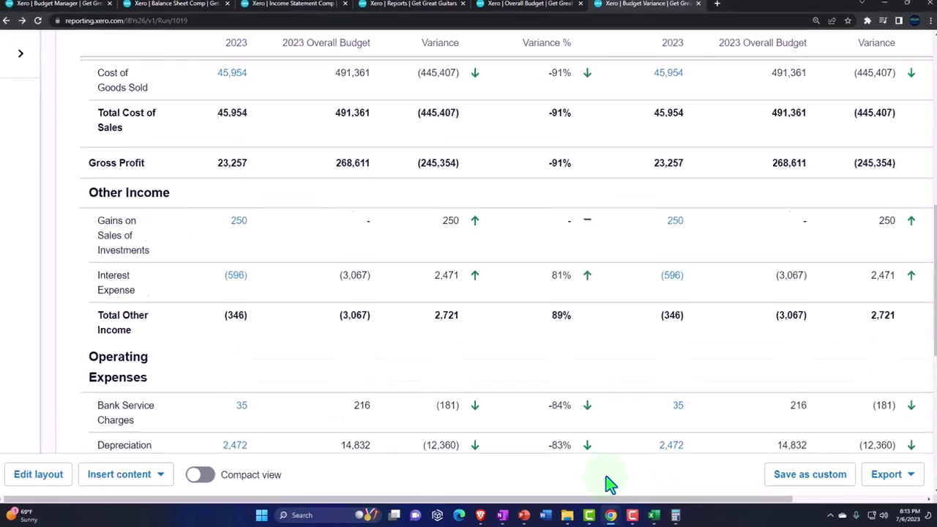